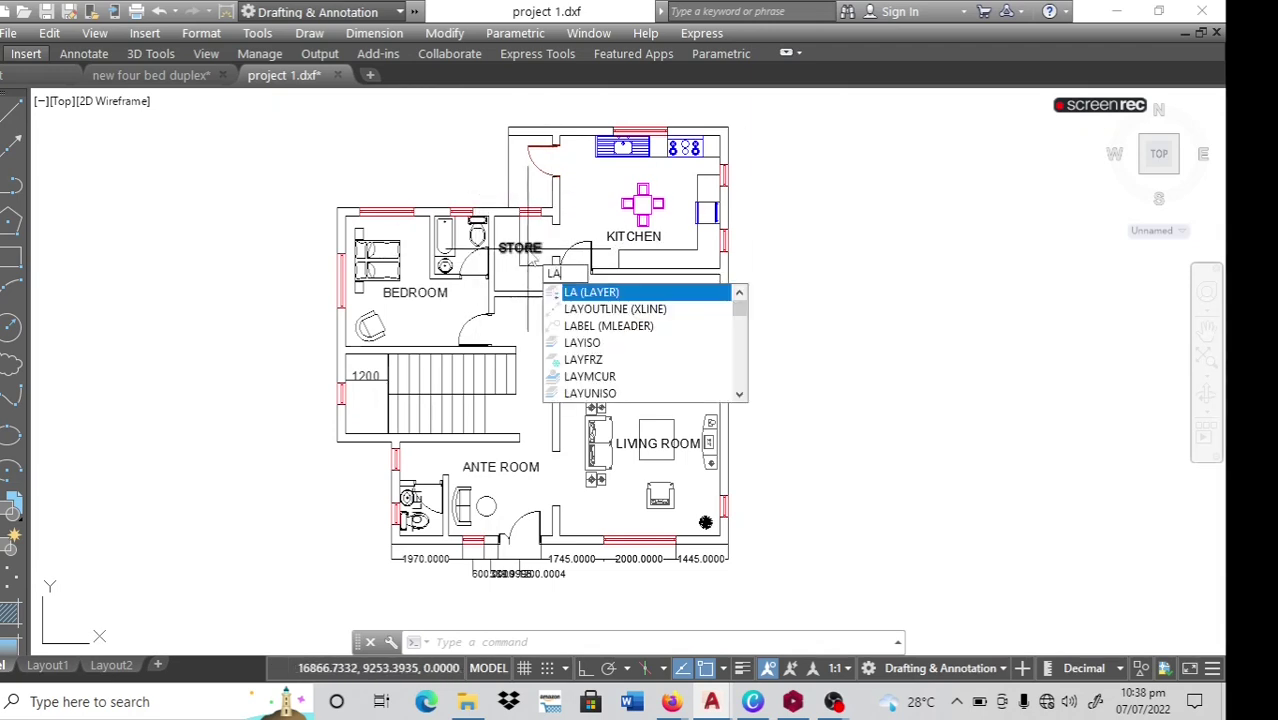
Add a new layer to the drawing and make the existing axes layer current.
key(Return)
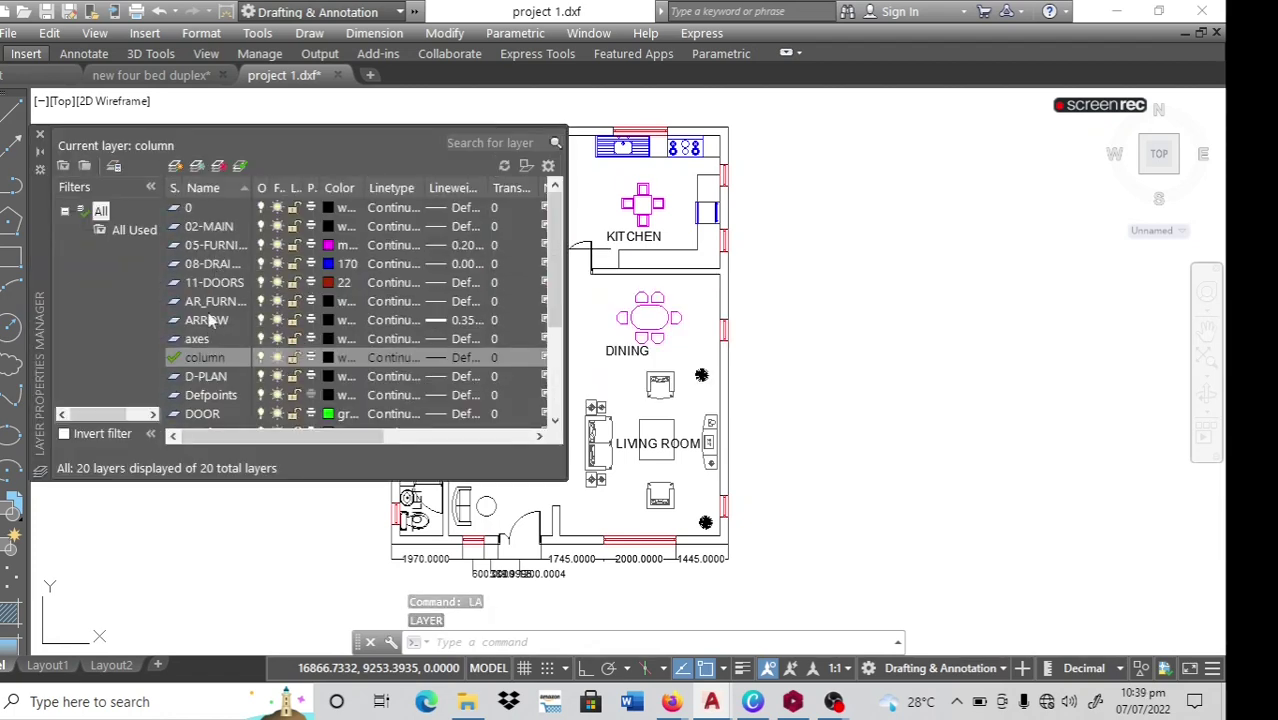
click(200, 340)
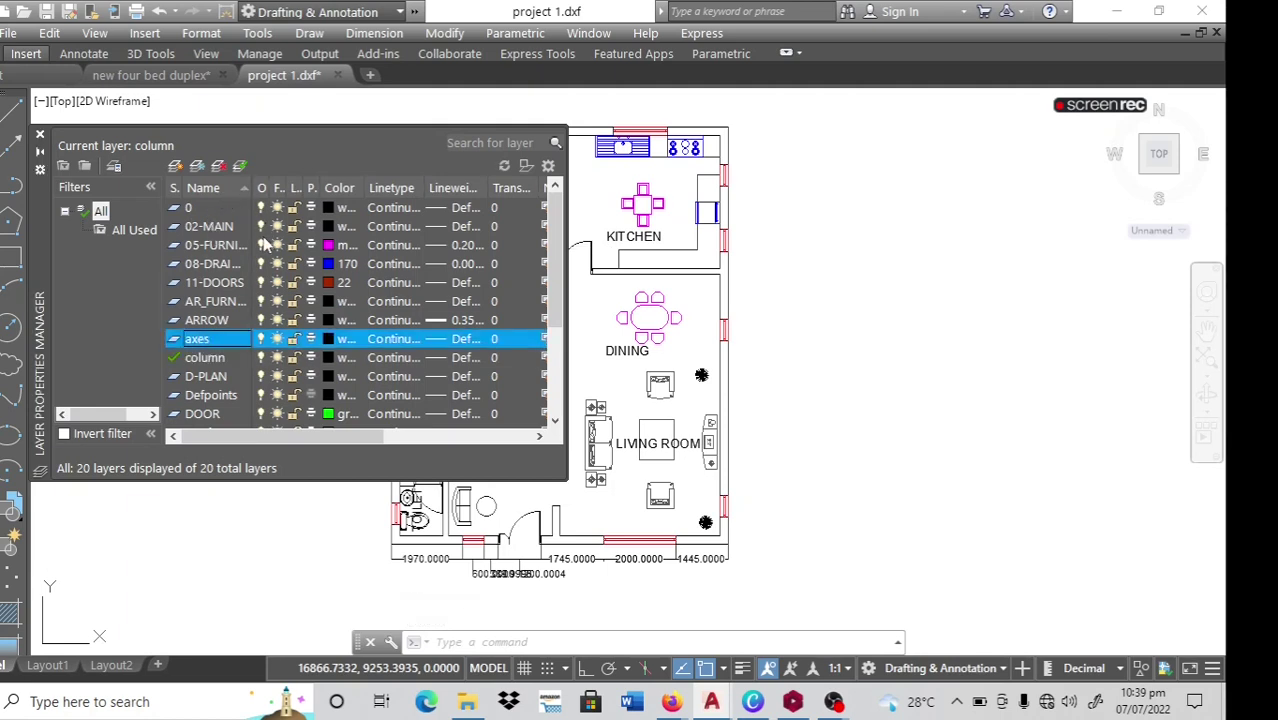
click(176, 168)
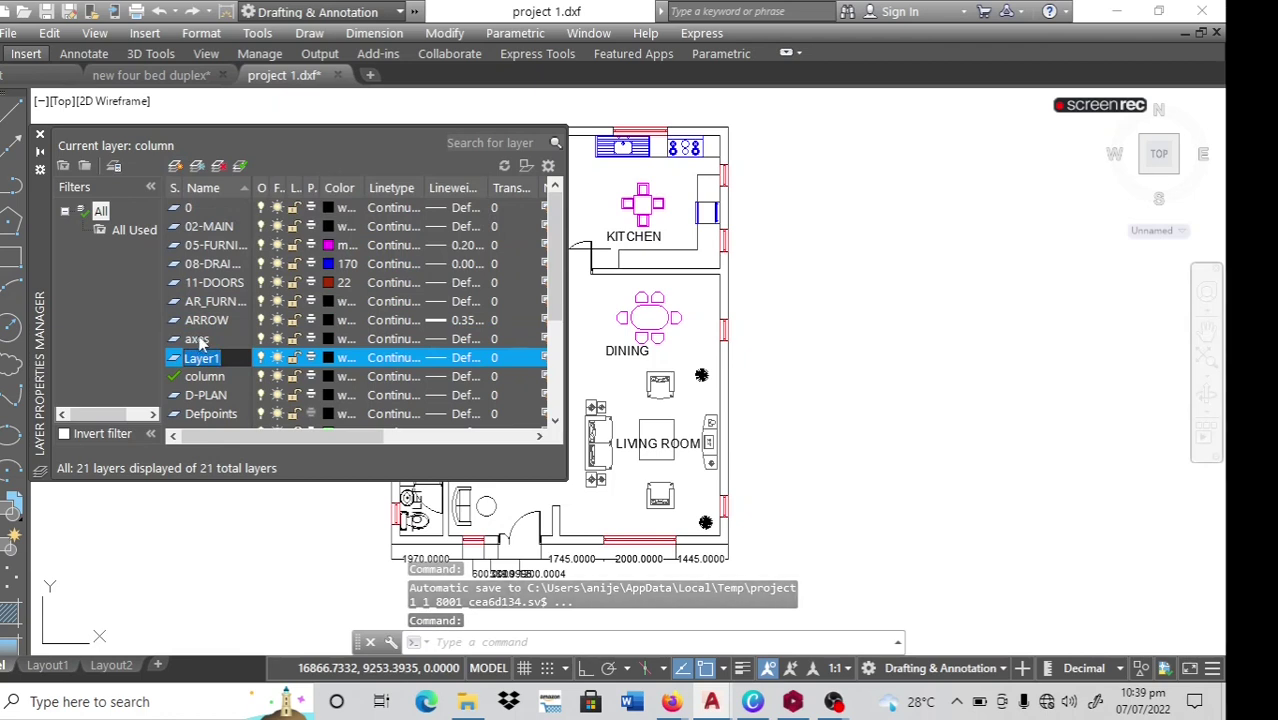
click(198, 340)
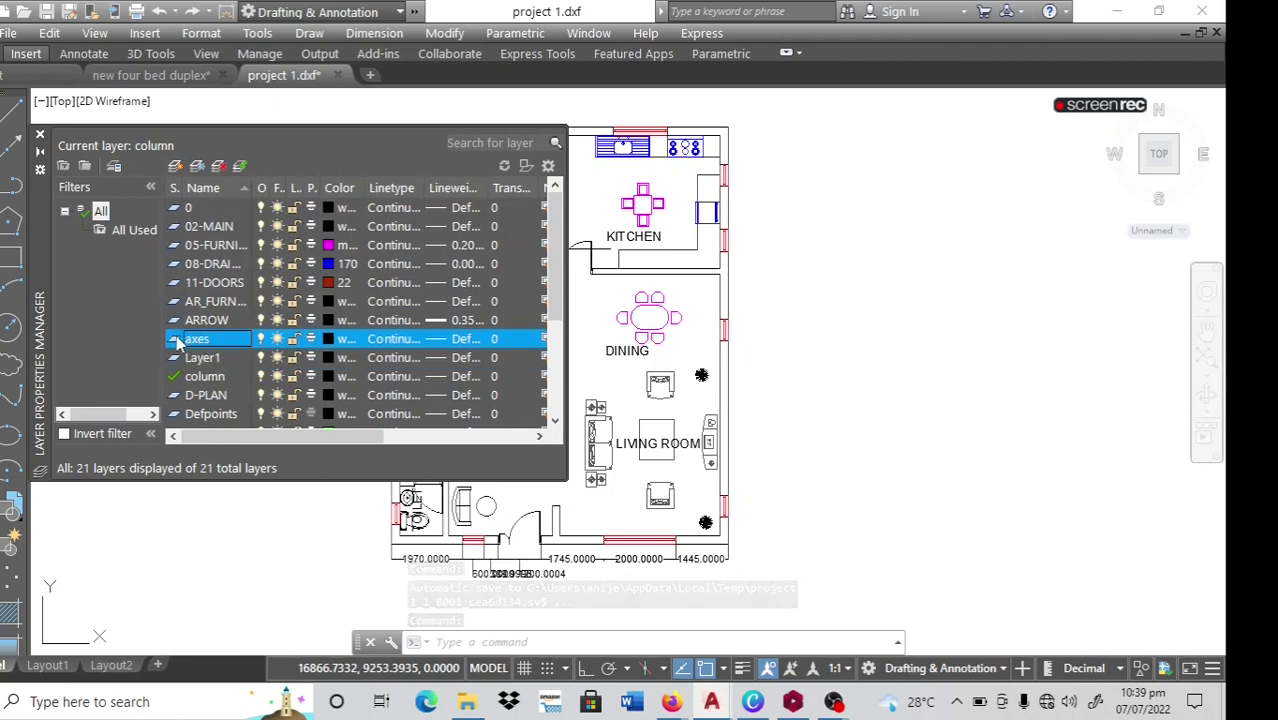
double_click(175, 340)
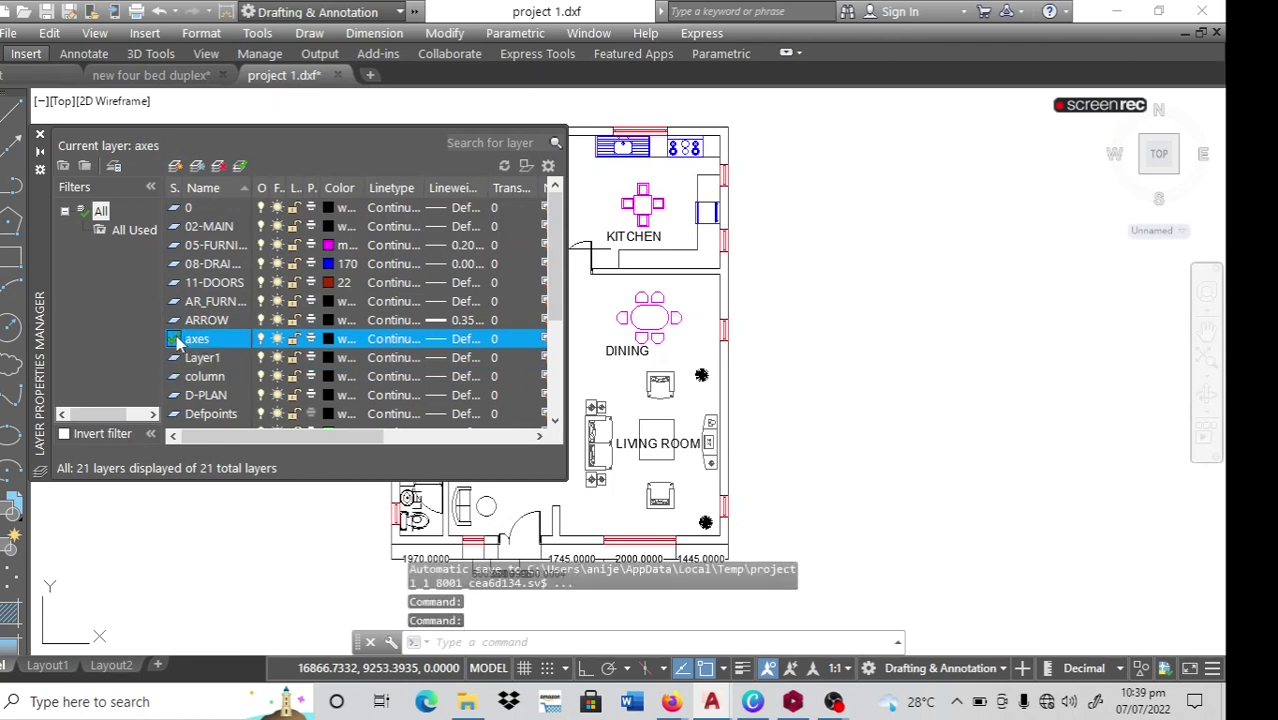
click(41, 136)
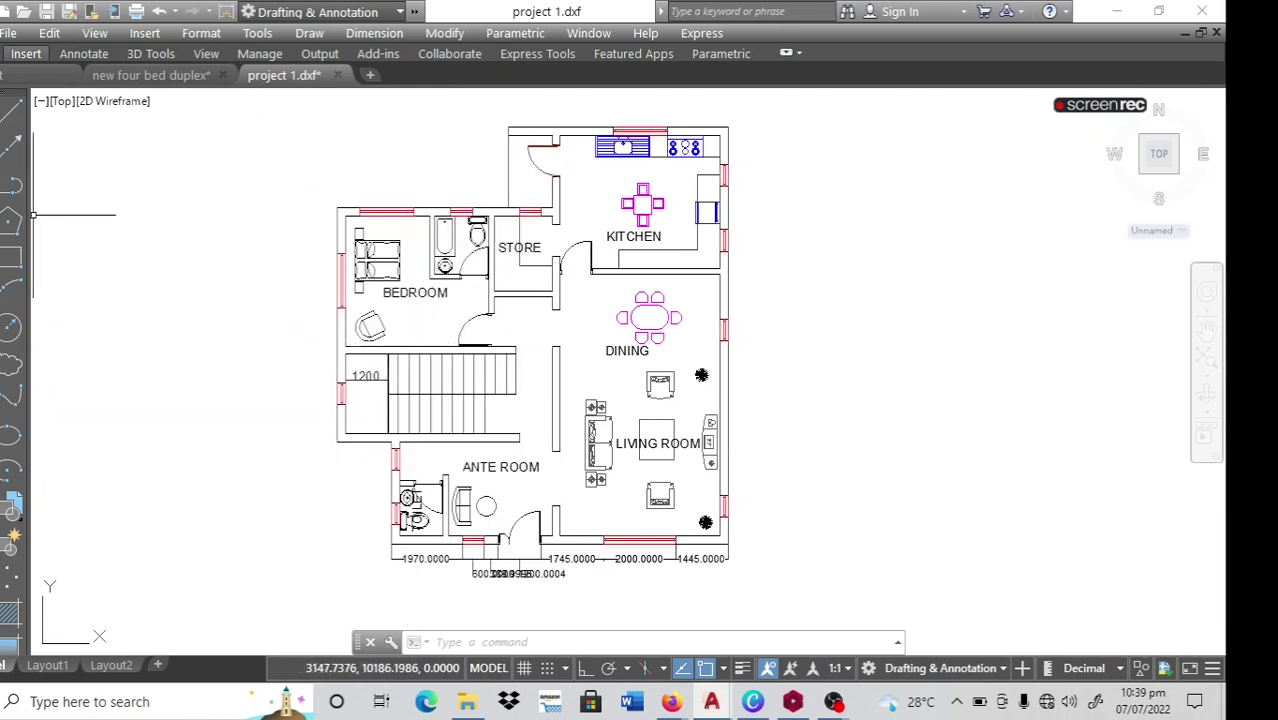
Draw a horizontal construction line through the midpoint of the kitchen's upper outer wall thickness.
click(13, 150)
right_click(171, 226)
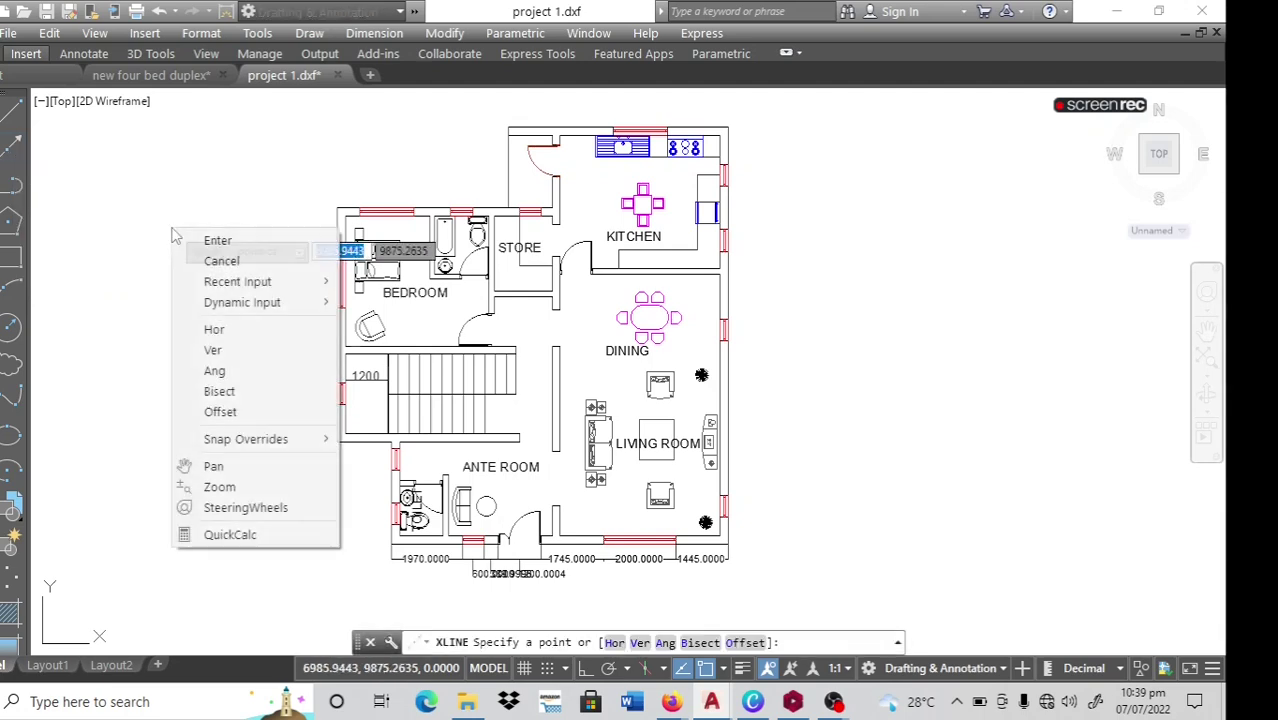
click(216, 330)
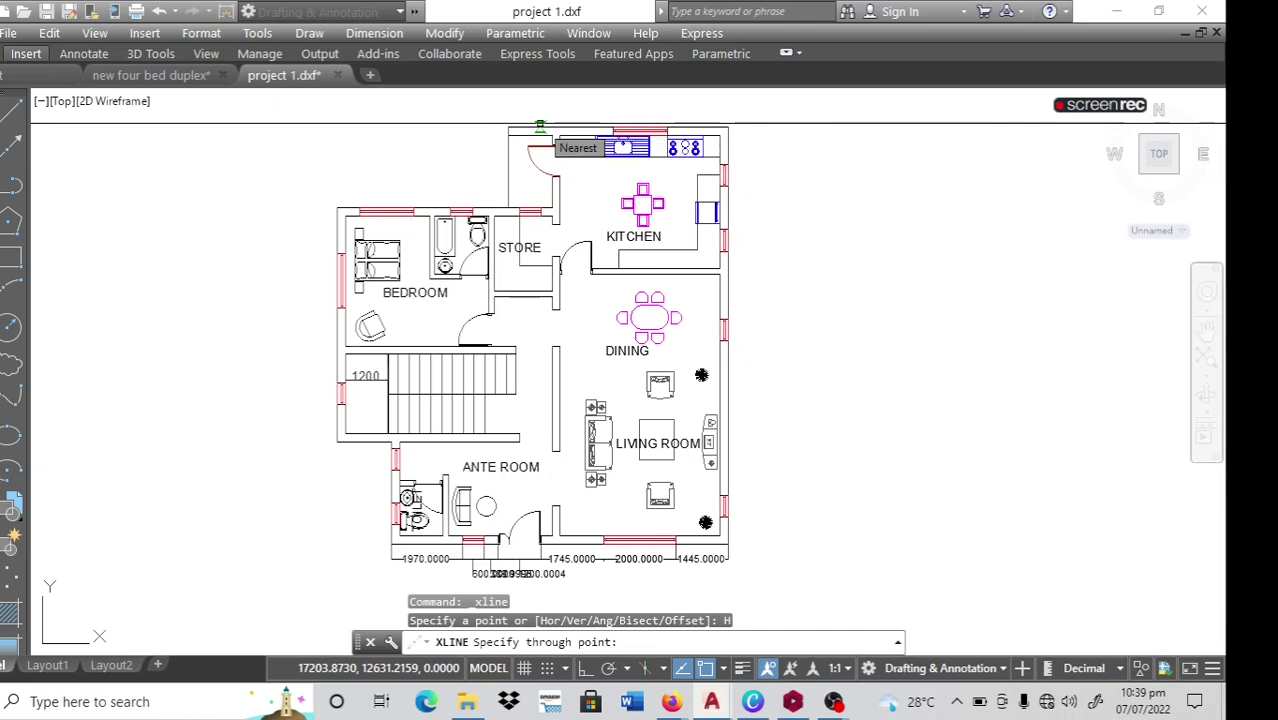
scroll(541, 127, up, 4)
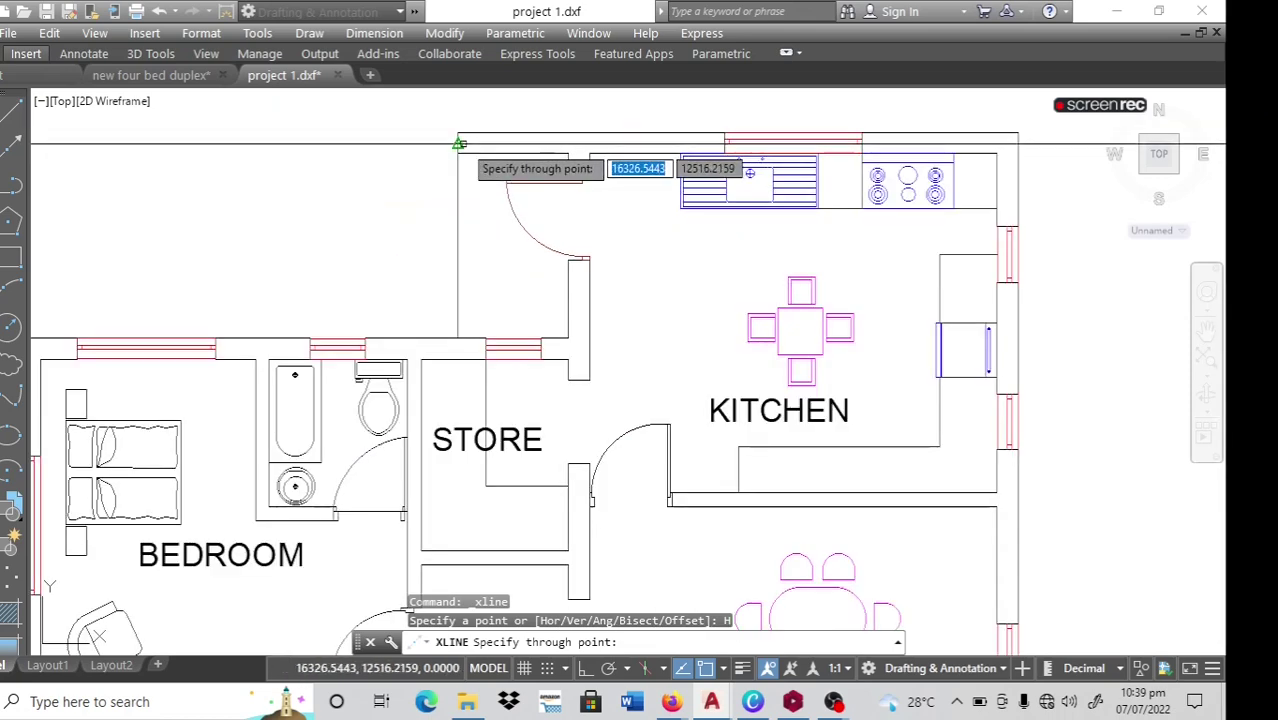
scroll(455, 180, down, 2)
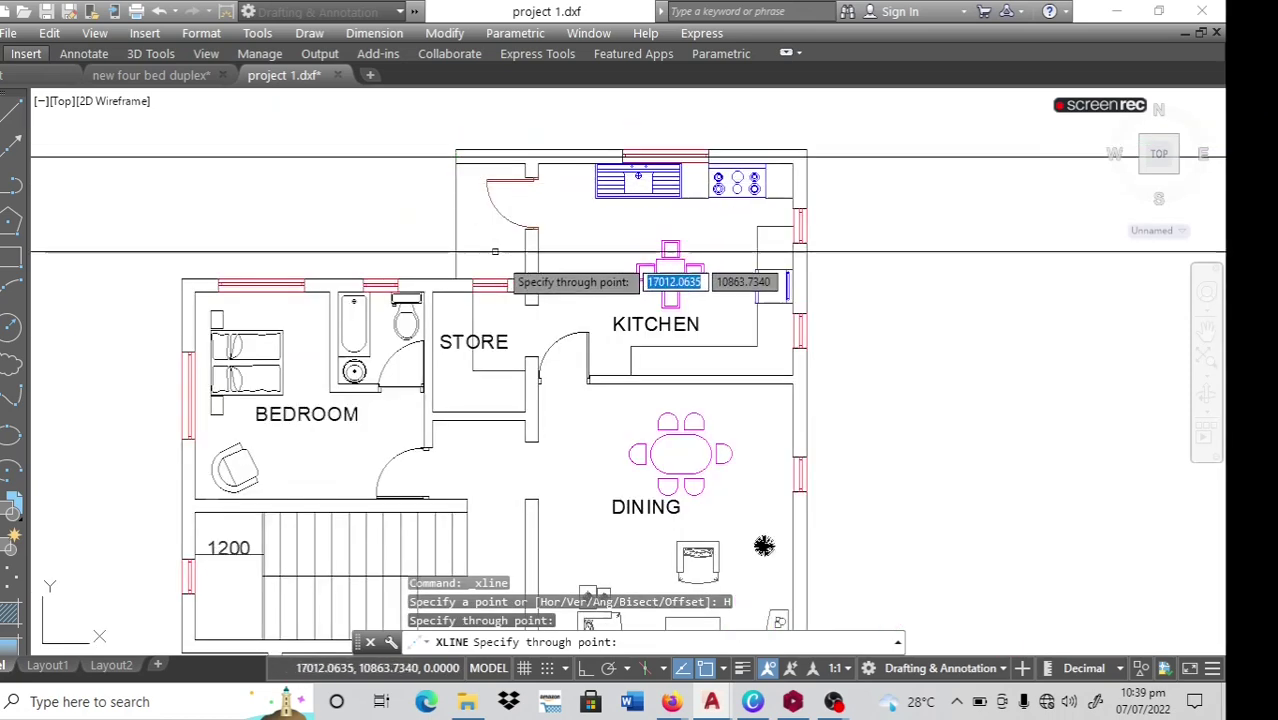
Add a horizontal construction line along the centre of the upper outer wall of the bedroom and store.
scroll(518, 294, up, 4)
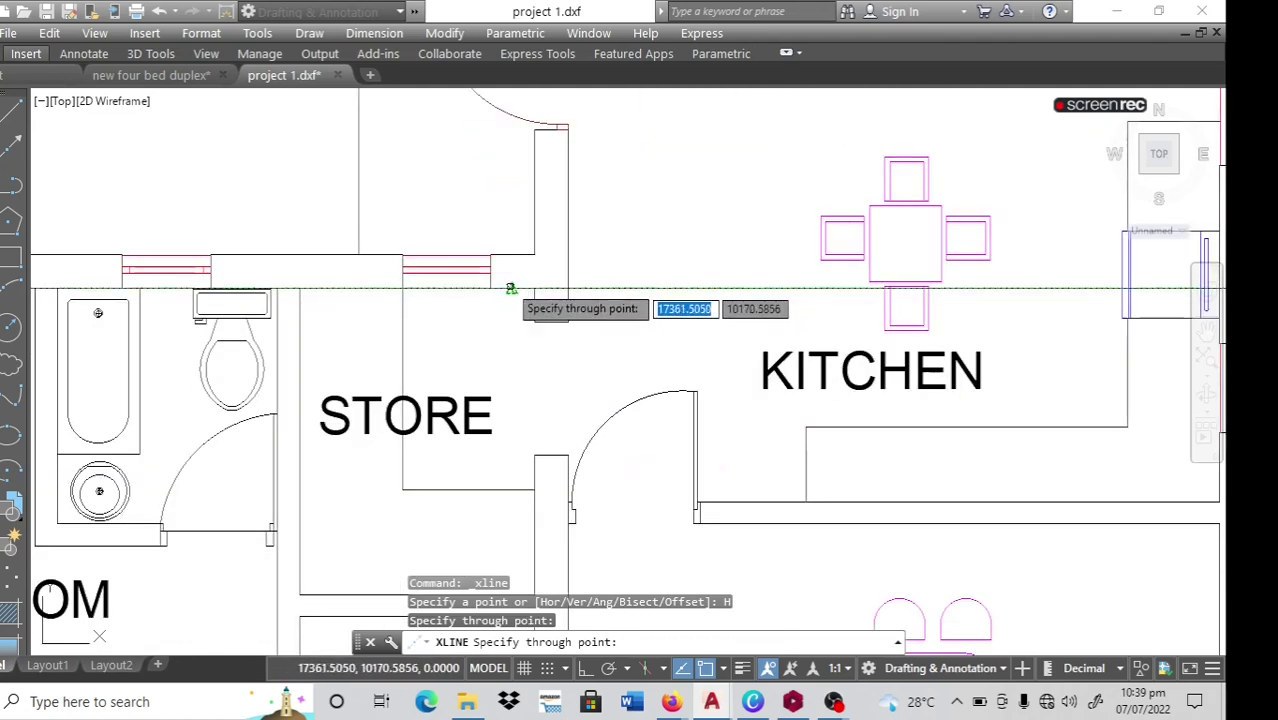
scroll(490, 272, up, 6)
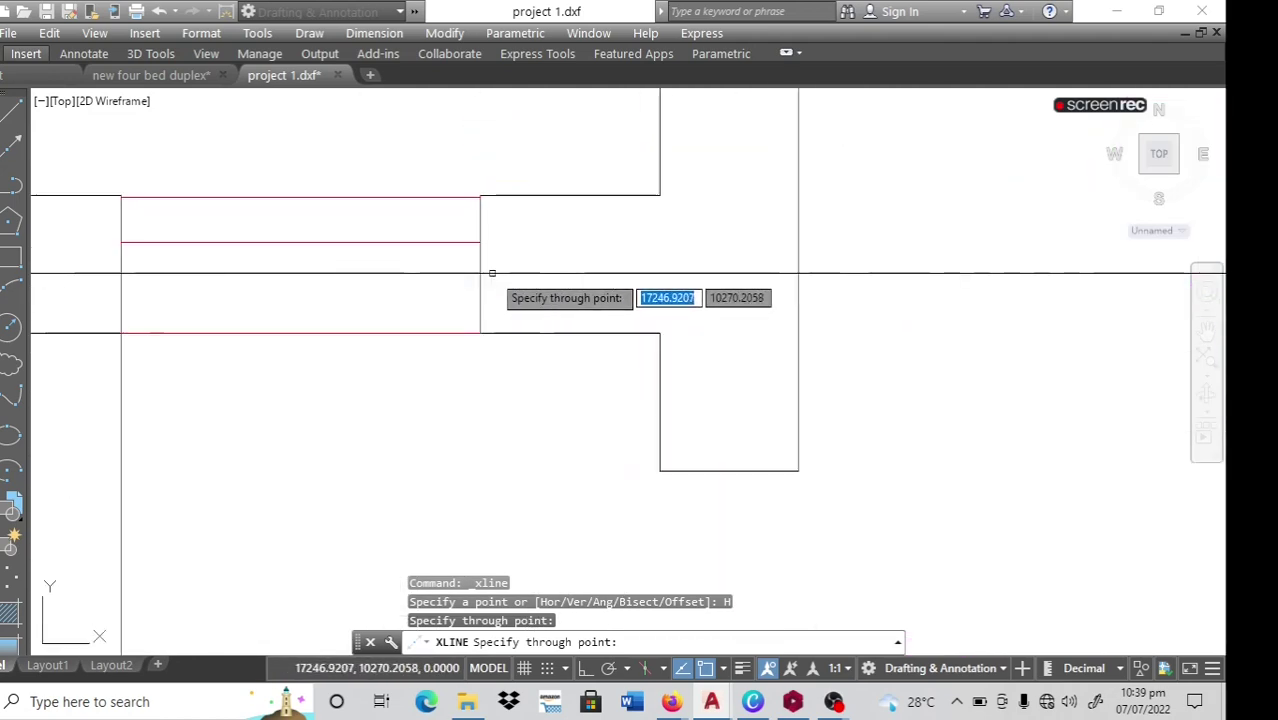
scroll(527, 239, down, 4)
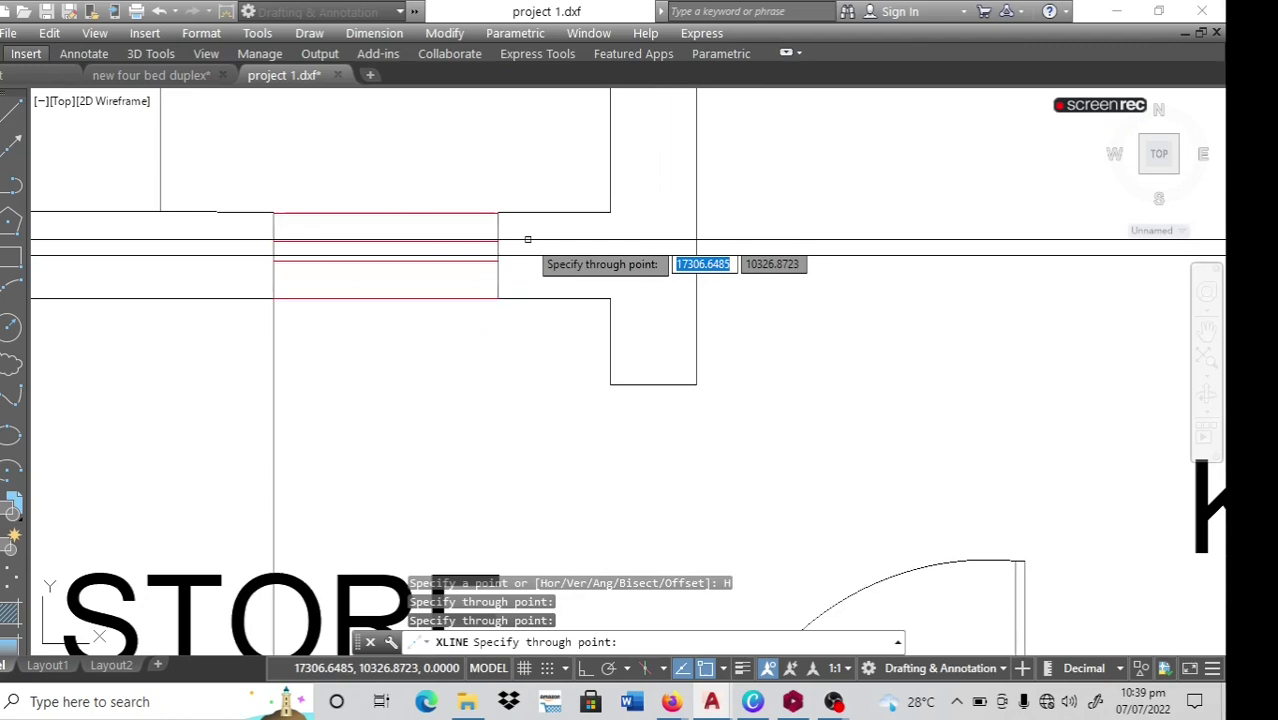
scroll(535, 244, down, 6)
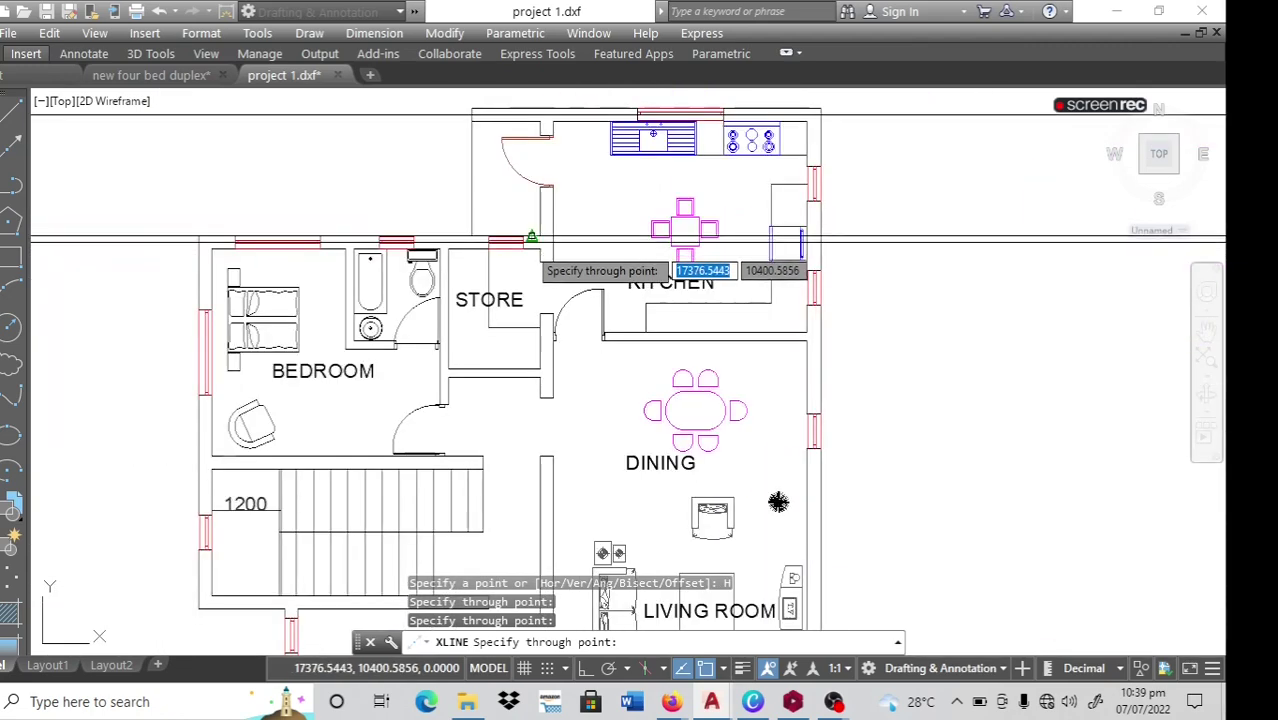
Add horizontal construction lines through the centres of the bedroom–staircase wall and the wall between staircase and ante room.
click(481, 462)
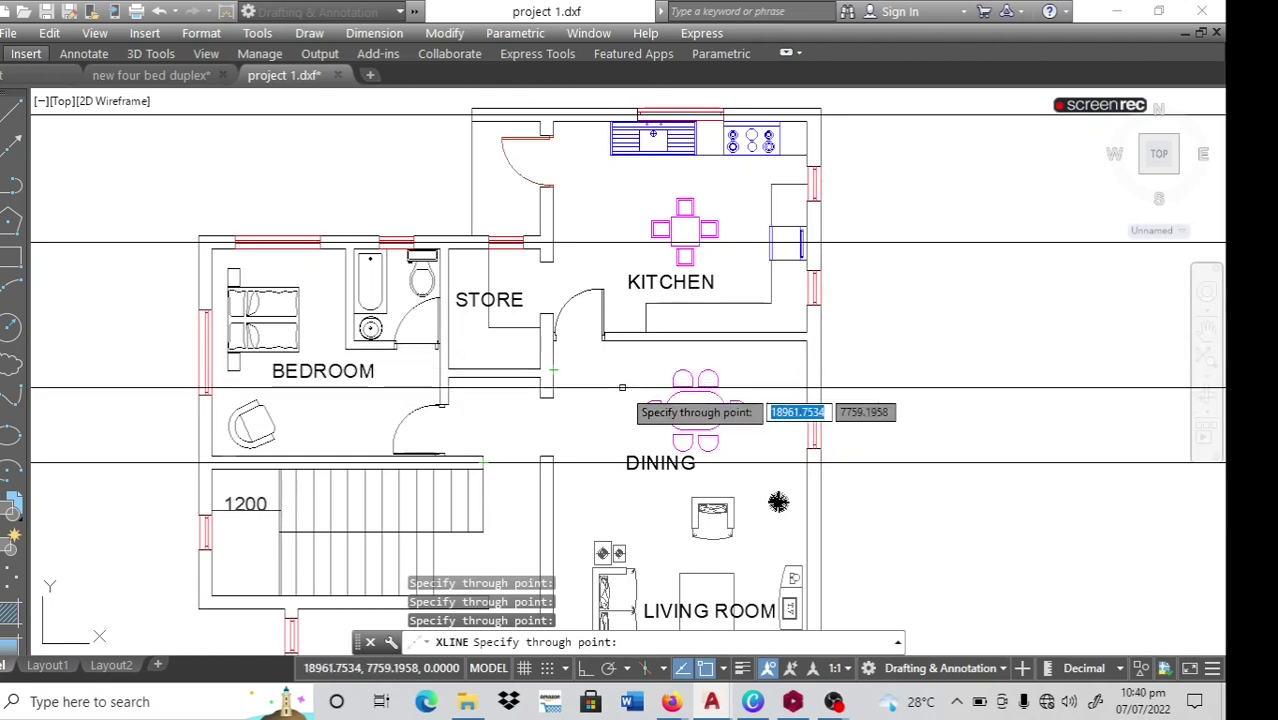
scroll(622, 387, down, 2)
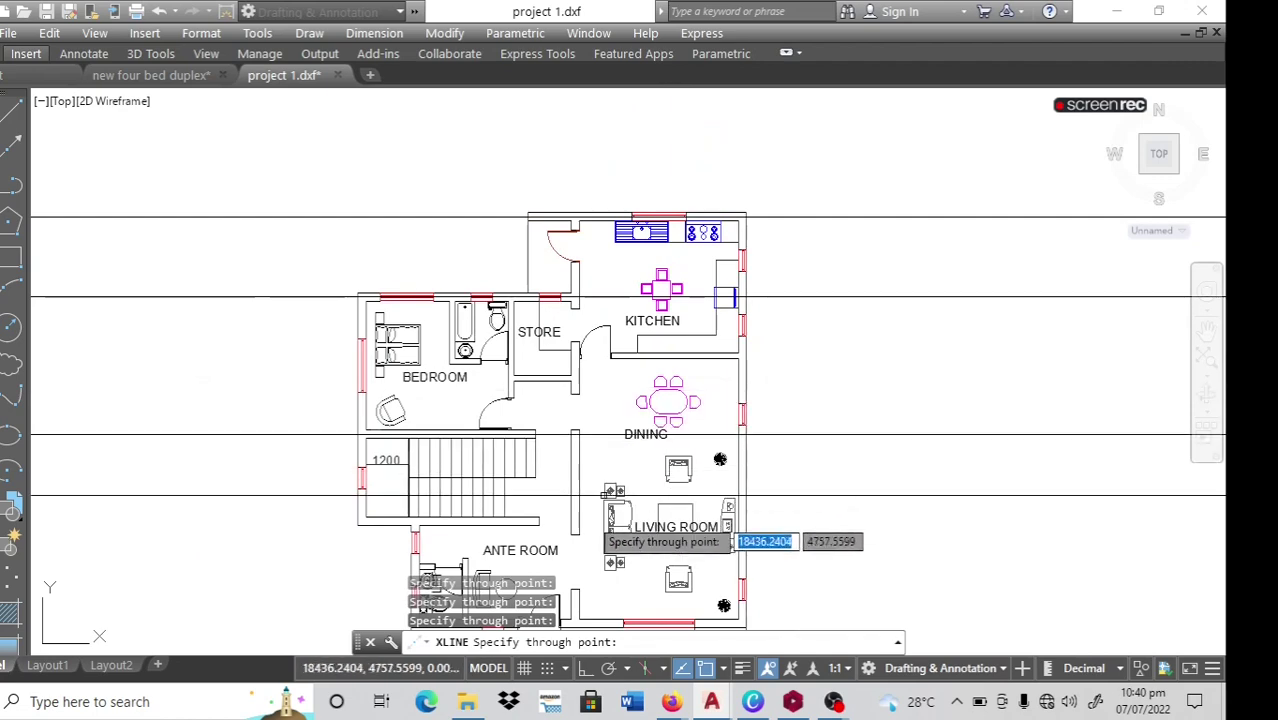
scroll(540, 533, up, 2)
scroll(540, 535, up, 2)
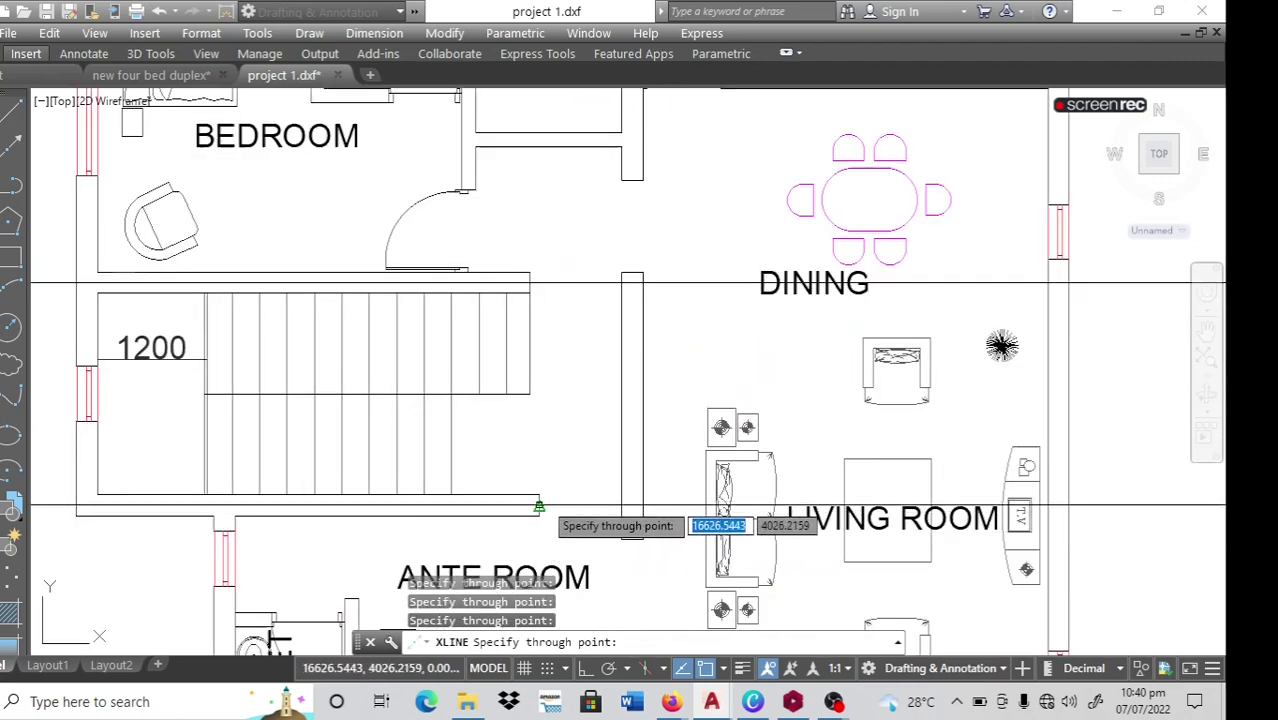
click(540, 507)
scroll(575, 432, down, 2)
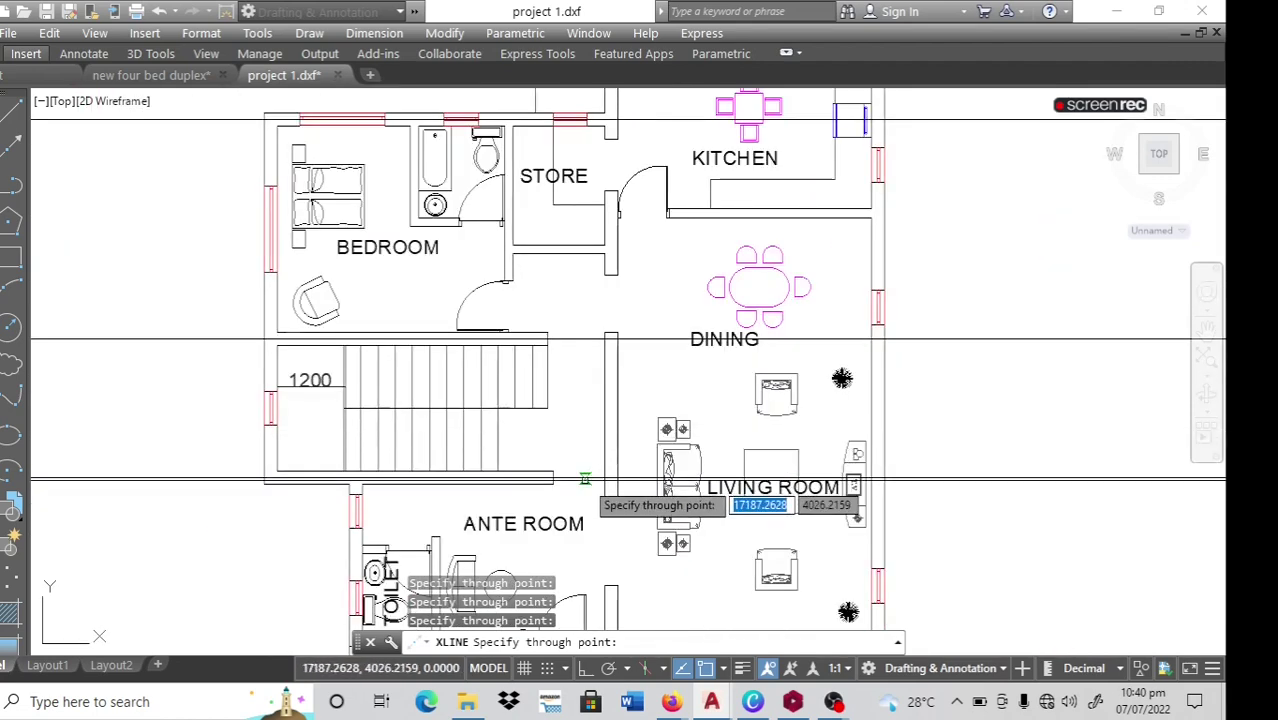
Add a horizontal construction line along the centre of the front wall at the ante room window.
scroll(585, 471, down, 2)
scroll(690, 405, down, 2)
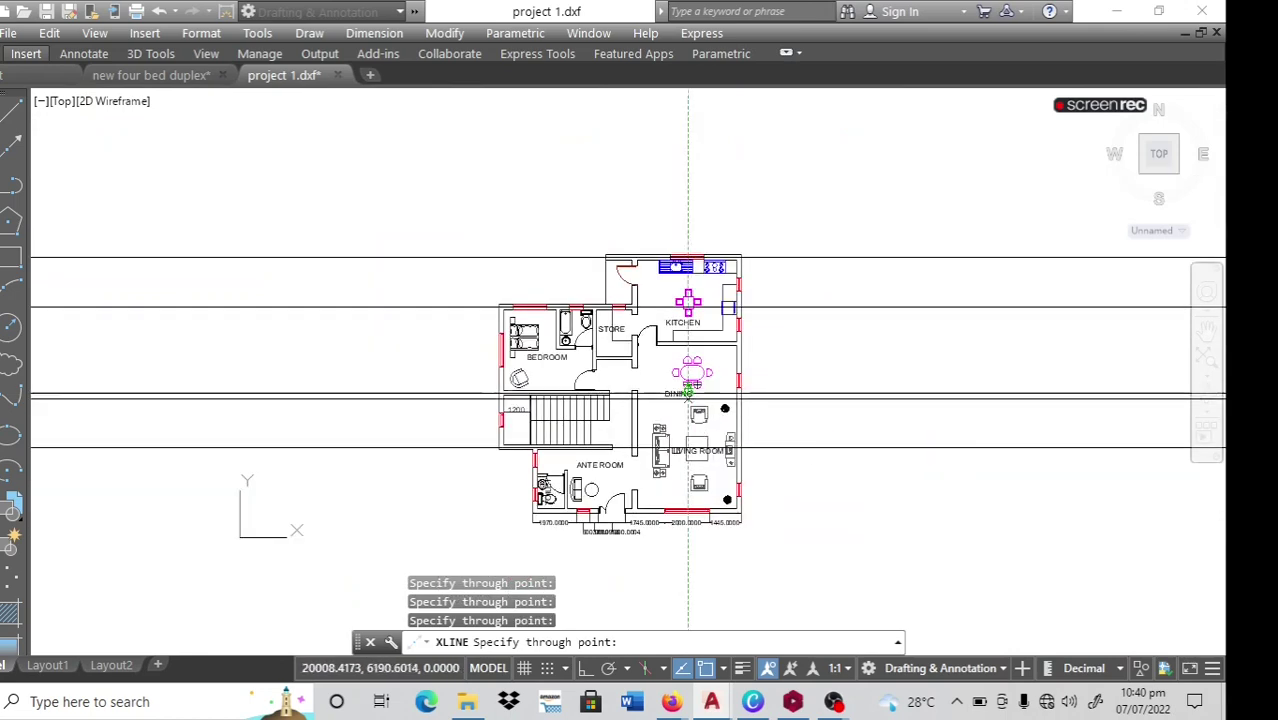
scroll(660, 512, up, 2)
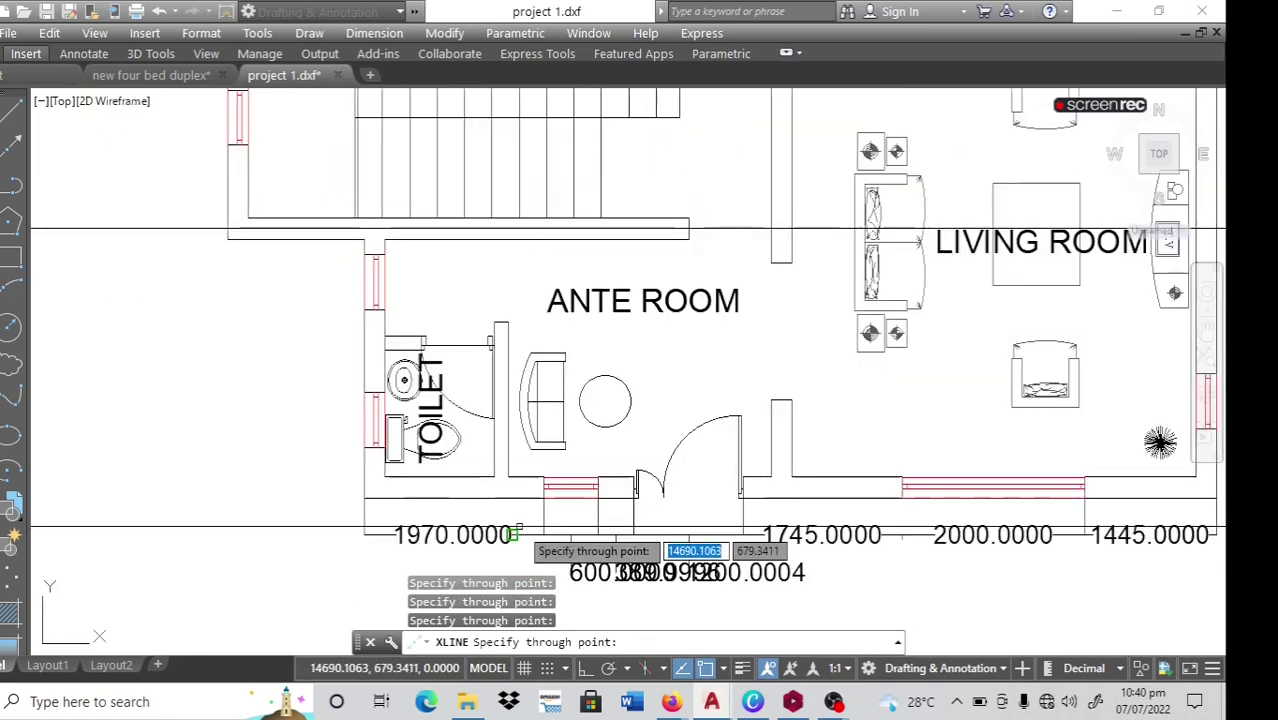
scroll(525, 522, up, 3)
scroll(548, 485, up, 3)
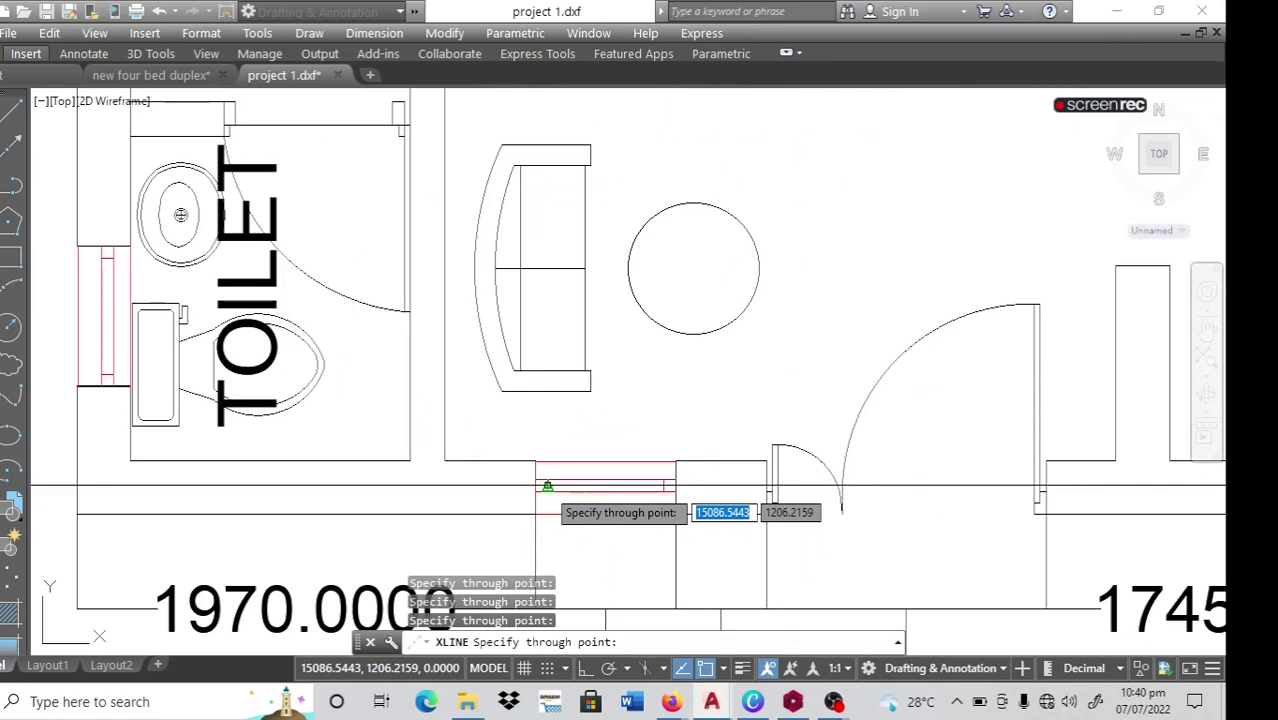
scroll(536, 489, down, 4)
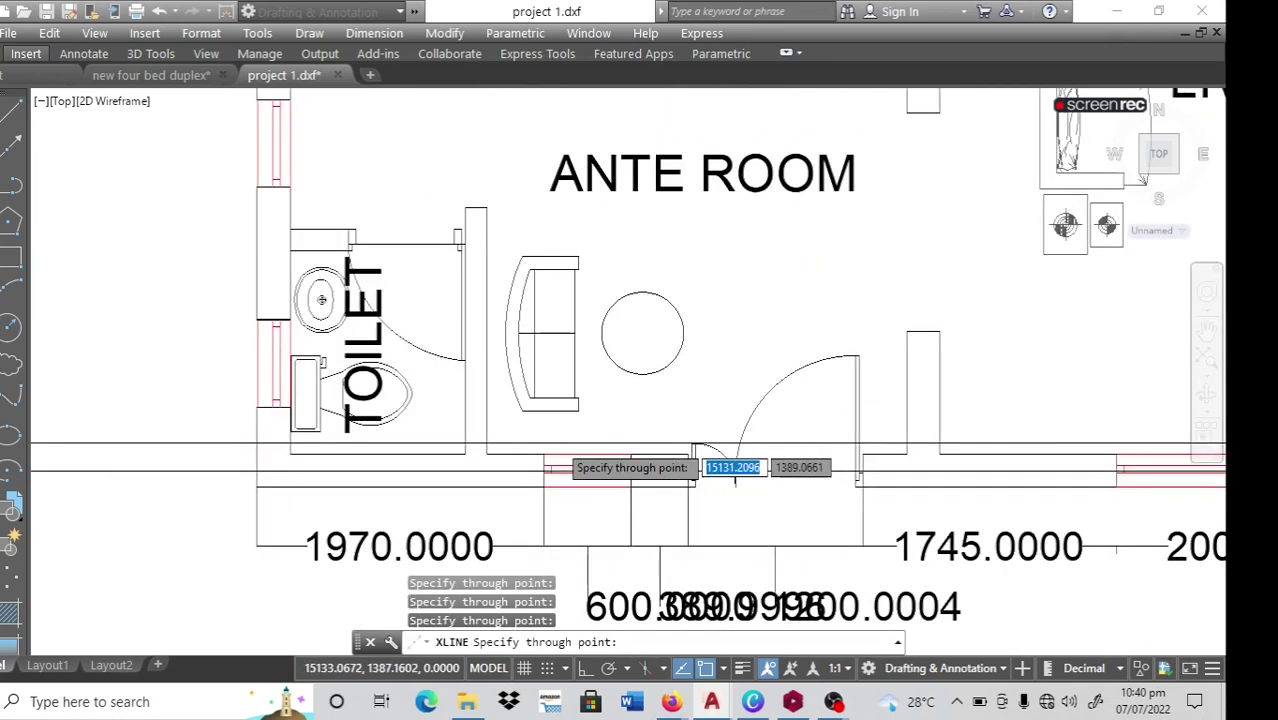
key(Return)
Draw vertical construction lines through the centres of the toilet's outer wall and the wall between ante room and living room.
key(Return)
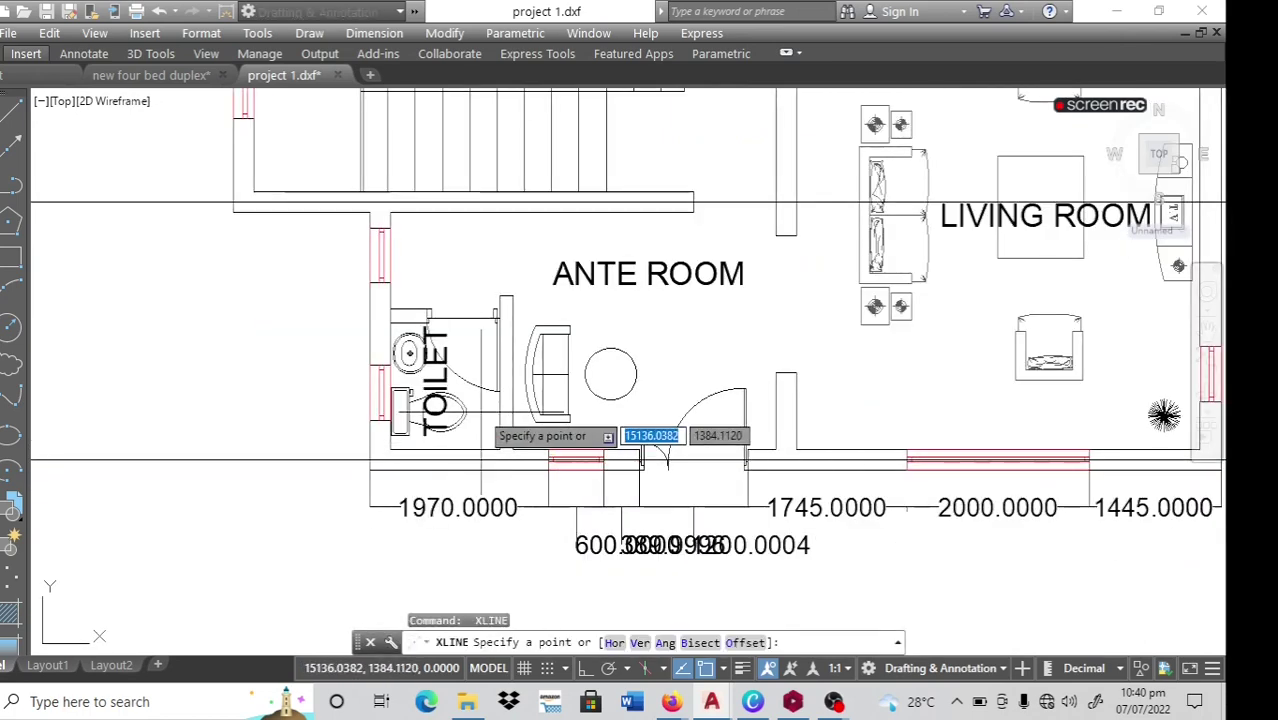
right_click(239, 372)
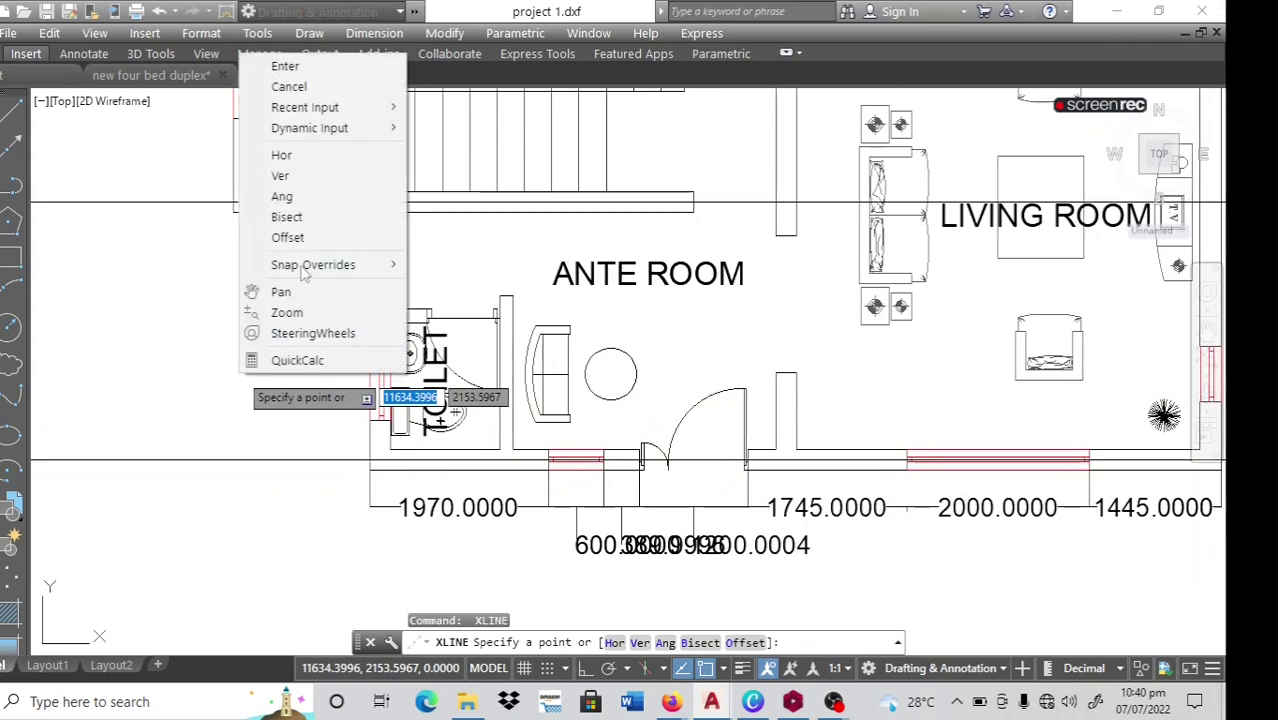
click(301, 181)
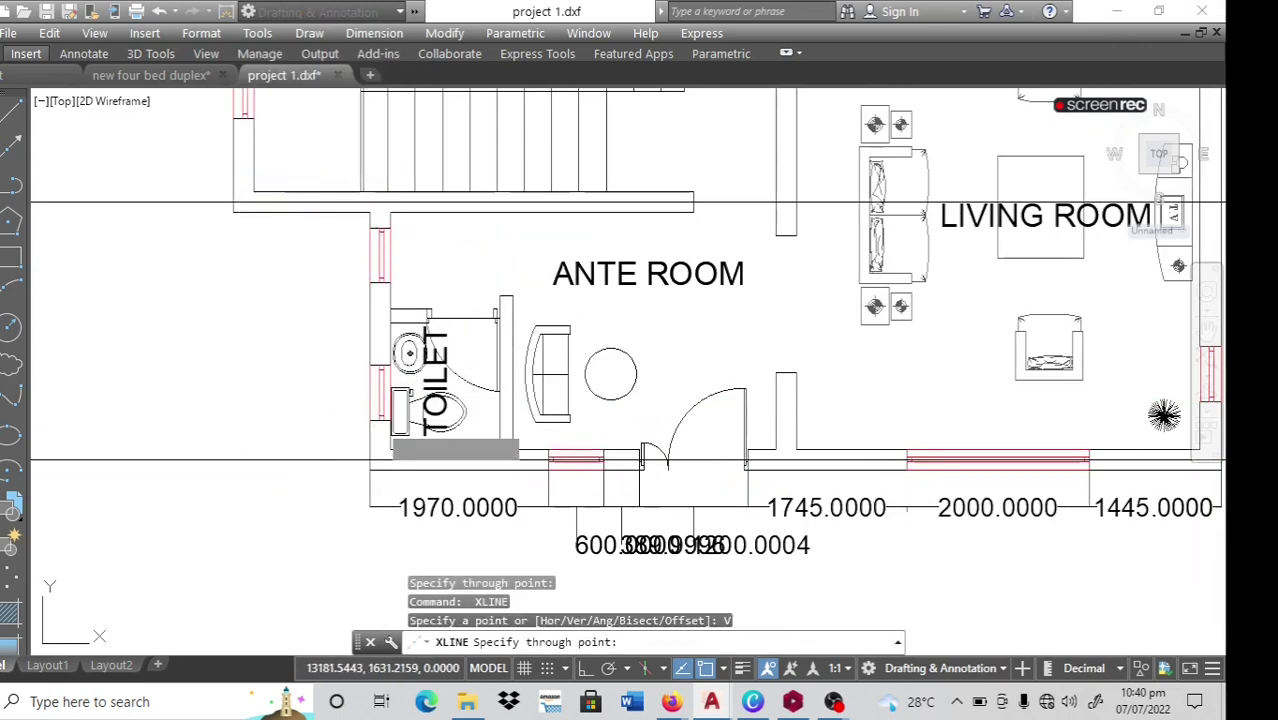
click(380, 425)
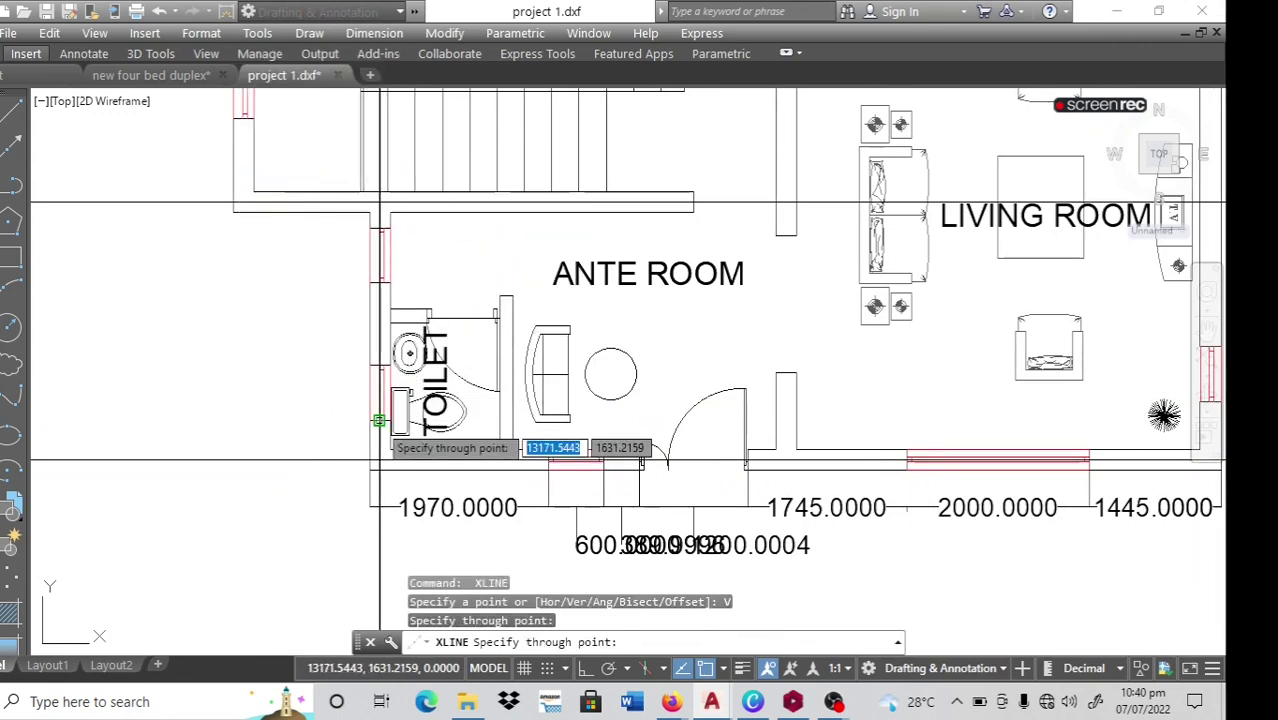
click(786, 374)
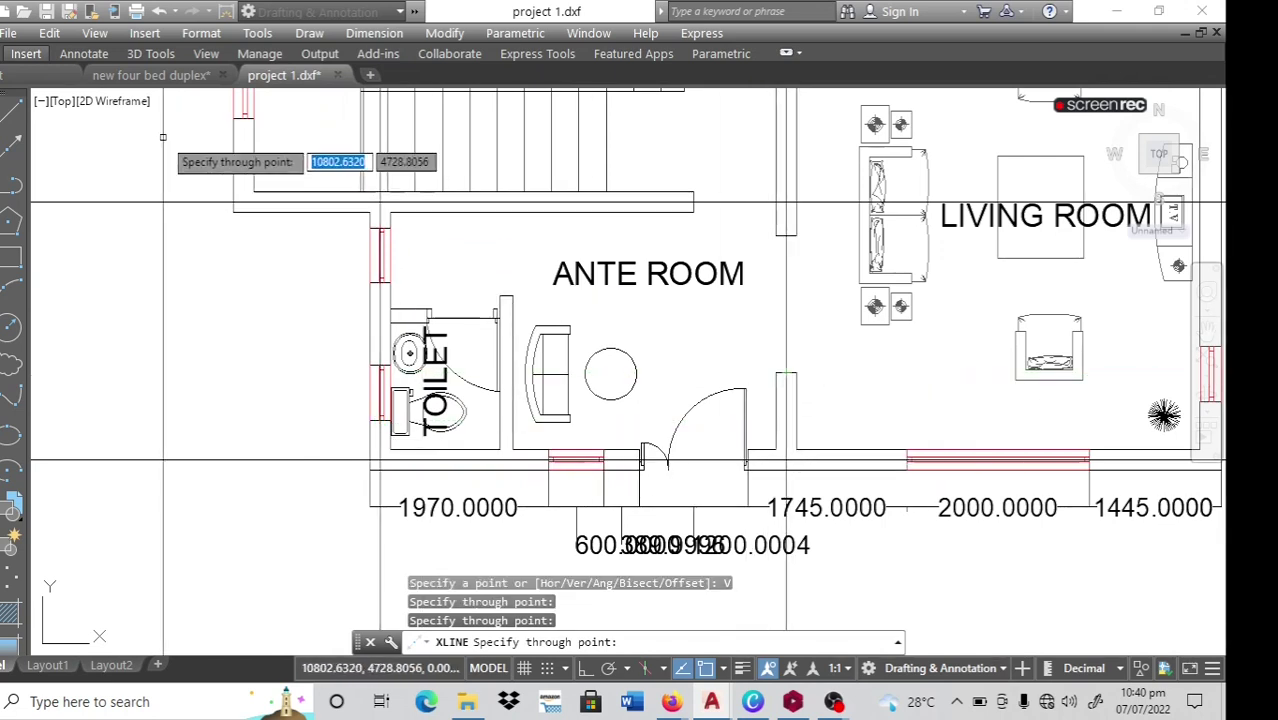
Add a vertical construction line through the centre of the staircase's left outer wall.
scroll(242, 118, up, 4)
click(242, 118)
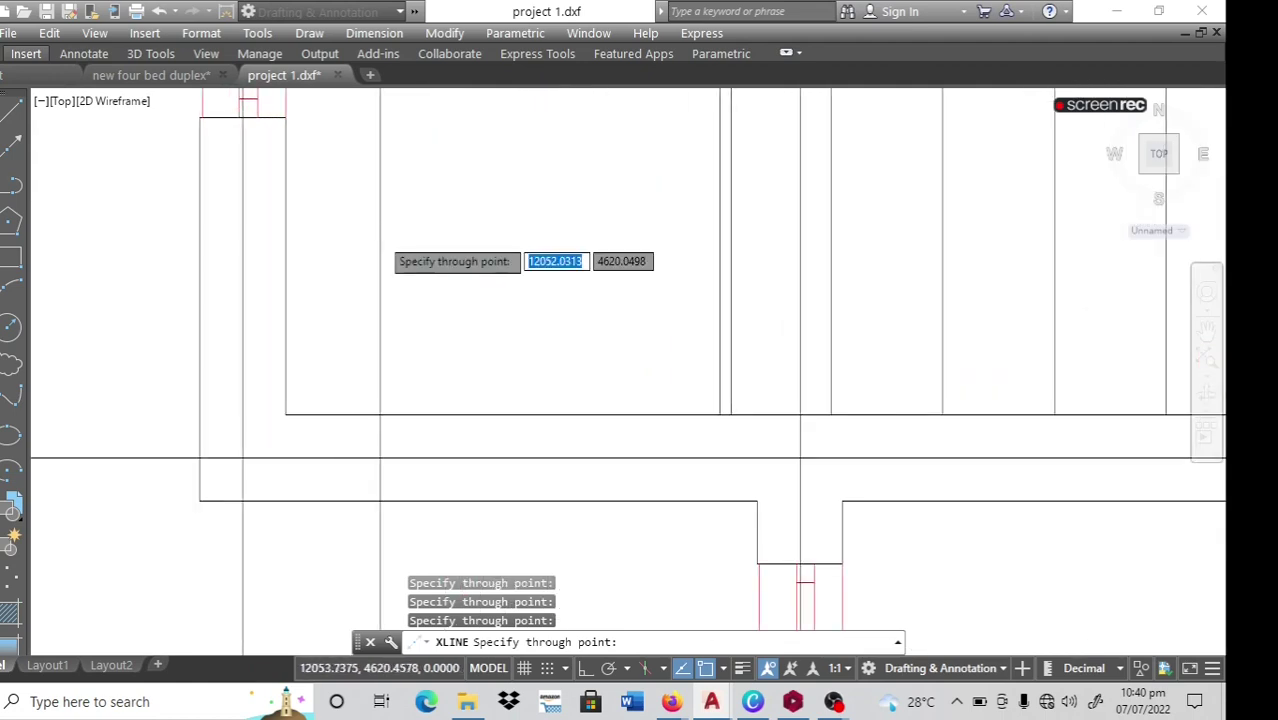
scroll(380, 240, down, 5)
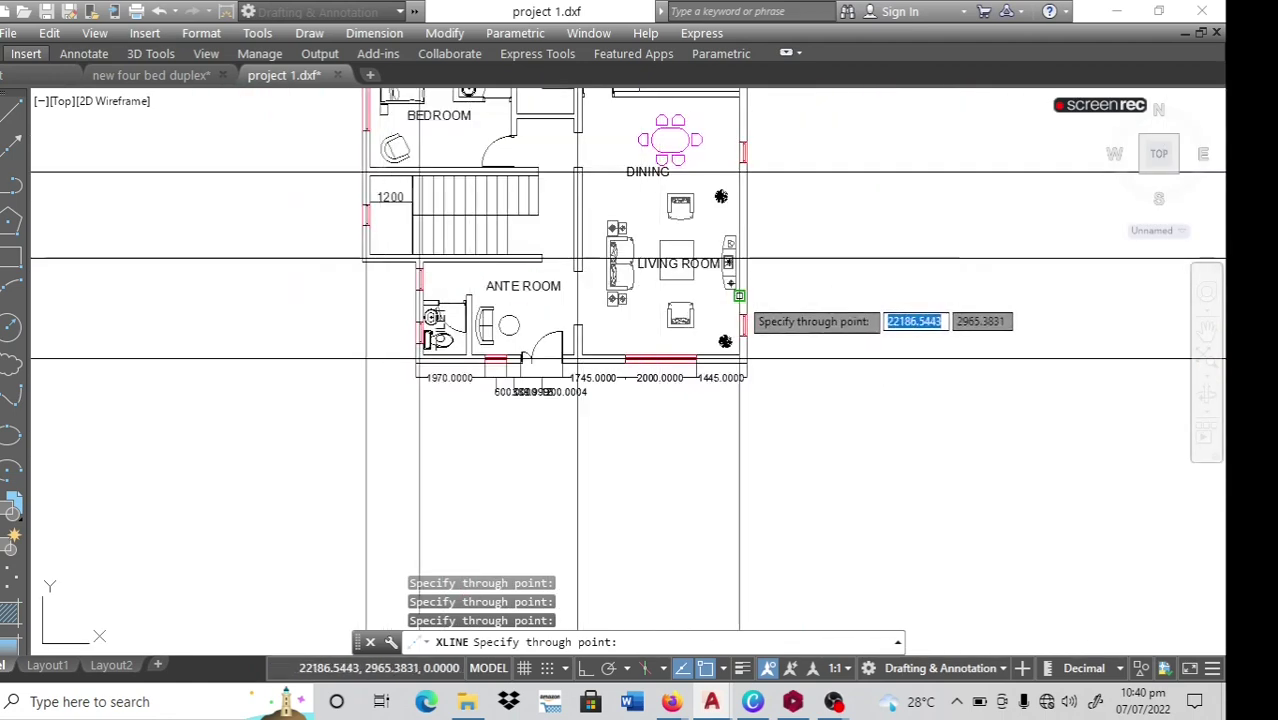
Add a vertical construction line through the centre of the living room's right outer wall and finish the construction lines.
scroll(752, 318, up, 5)
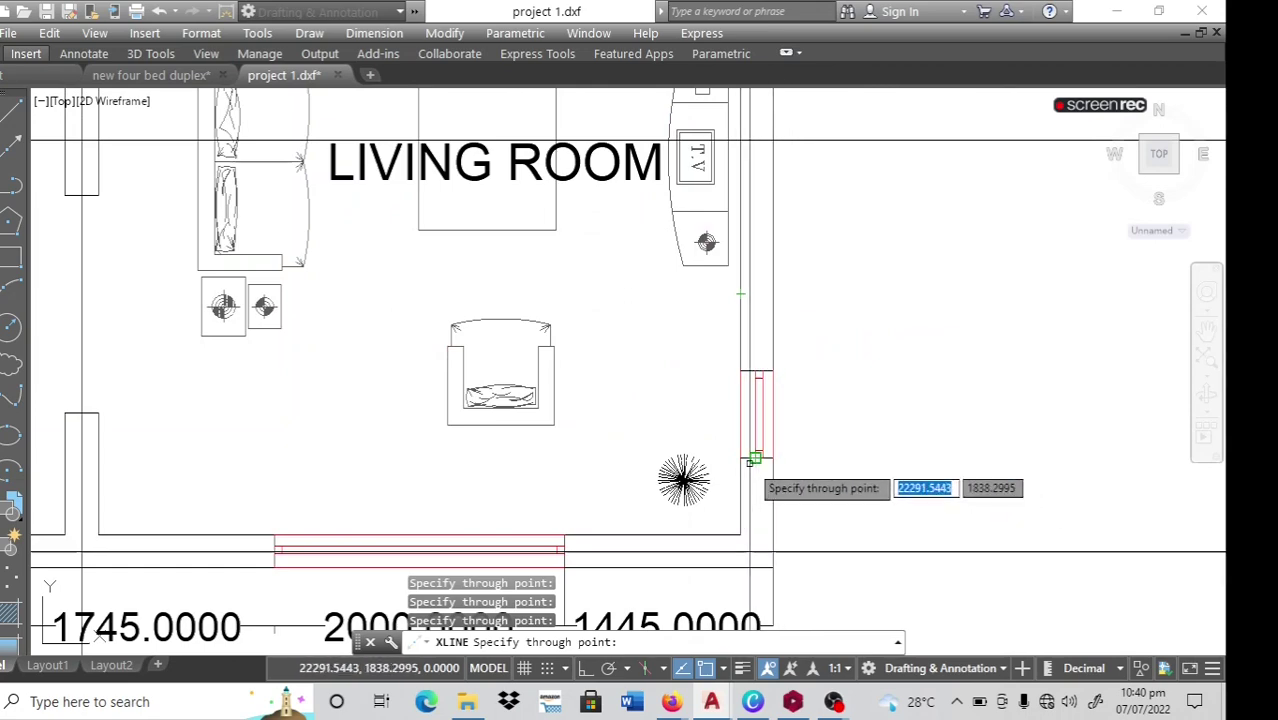
scroll(750, 455, up, 6)
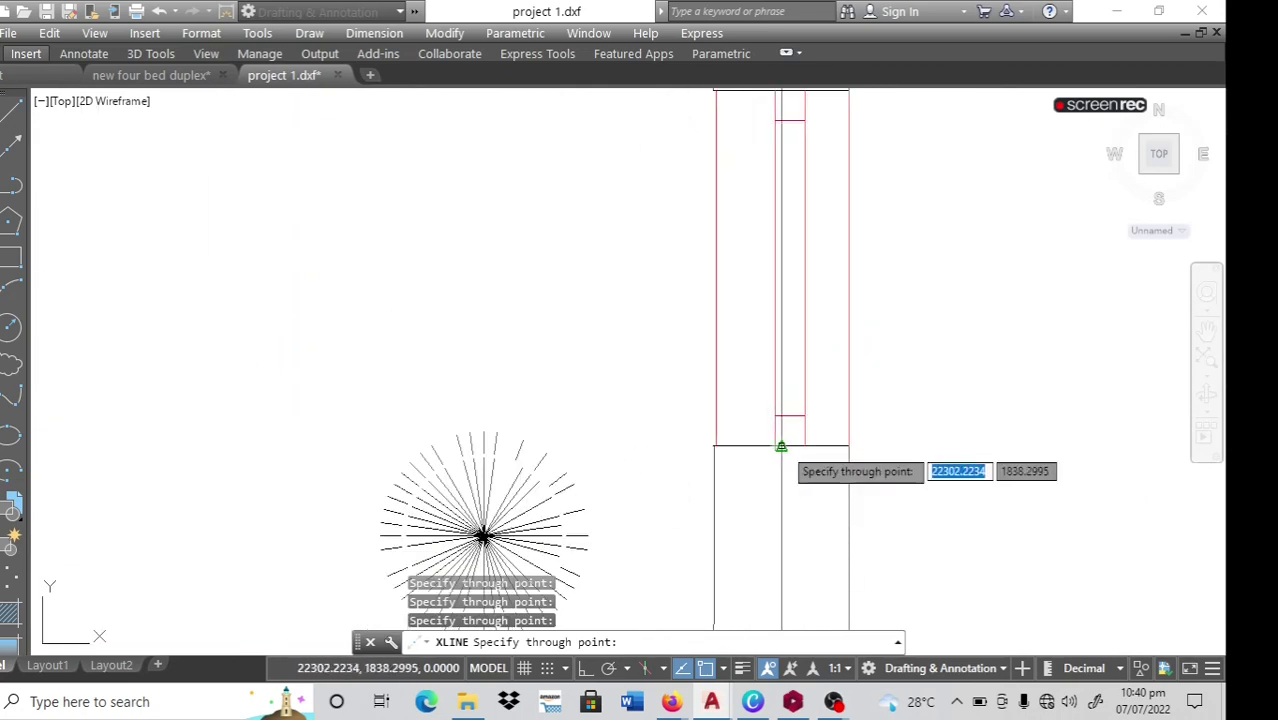
click(781, 444)
scroll(483, 537, down, 6)
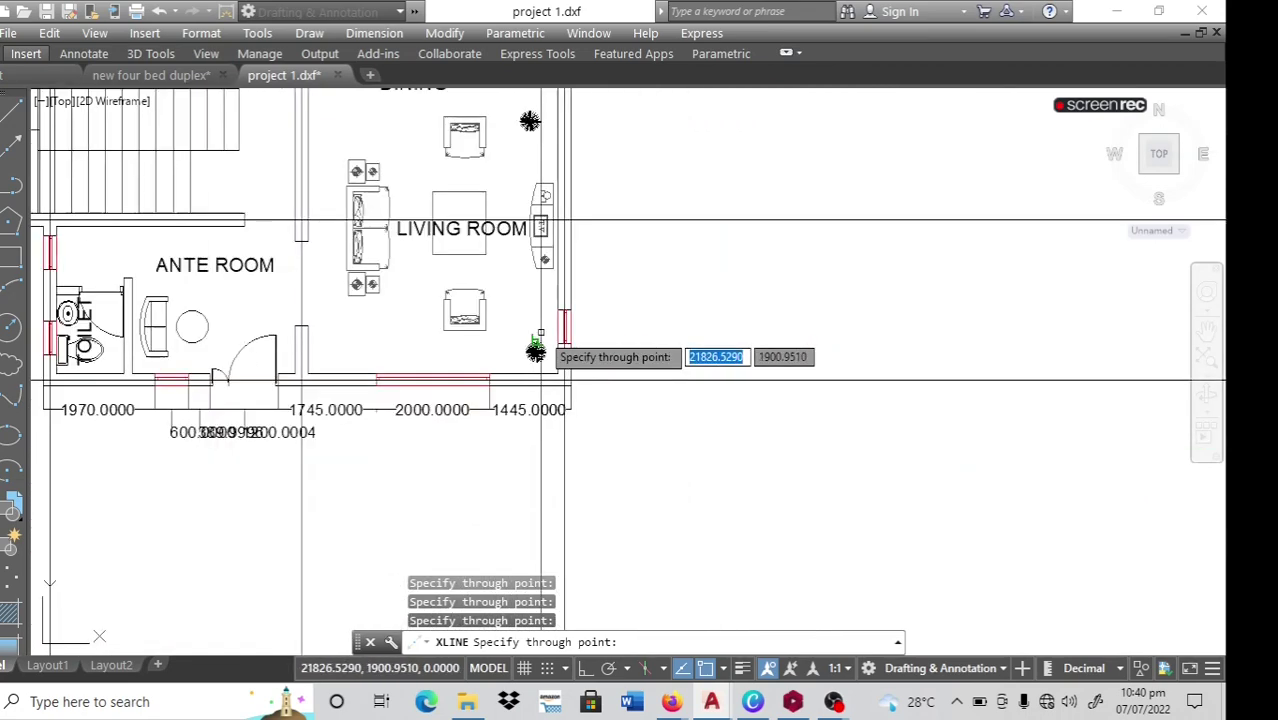
click(557, 412)
scroll(490, 448, down, 5)
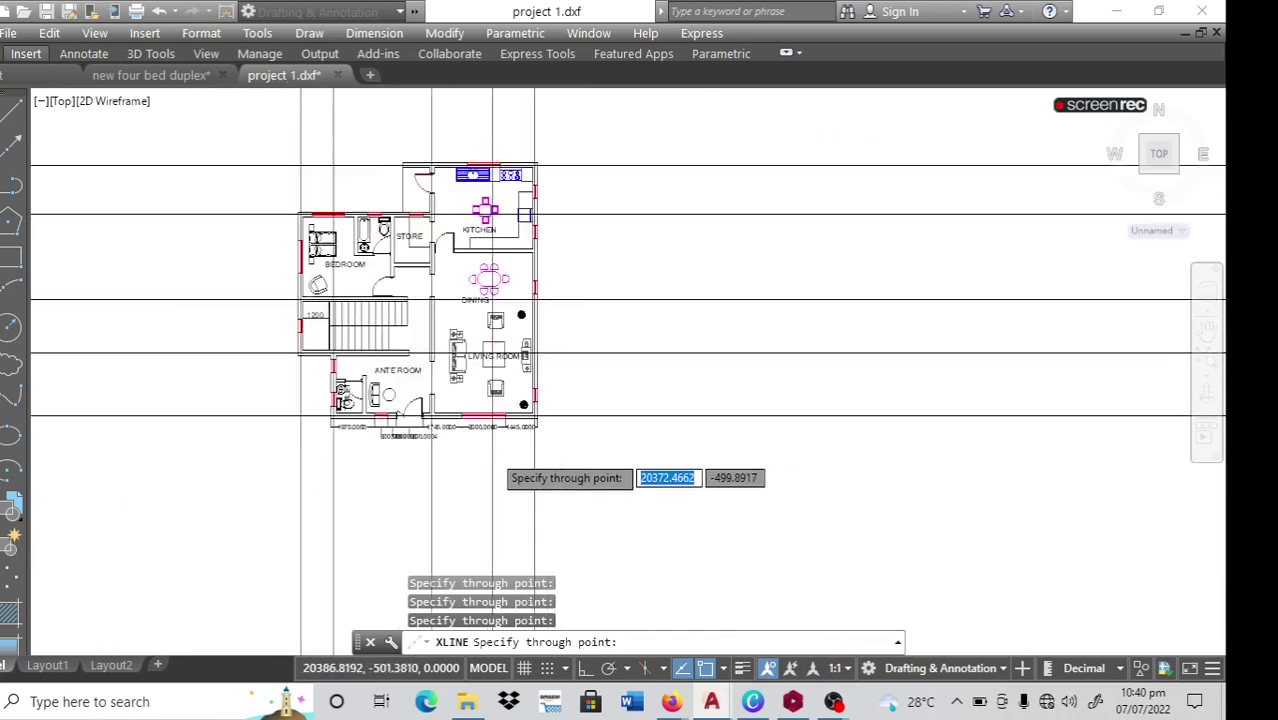
scroll(430, 280, up, 5)
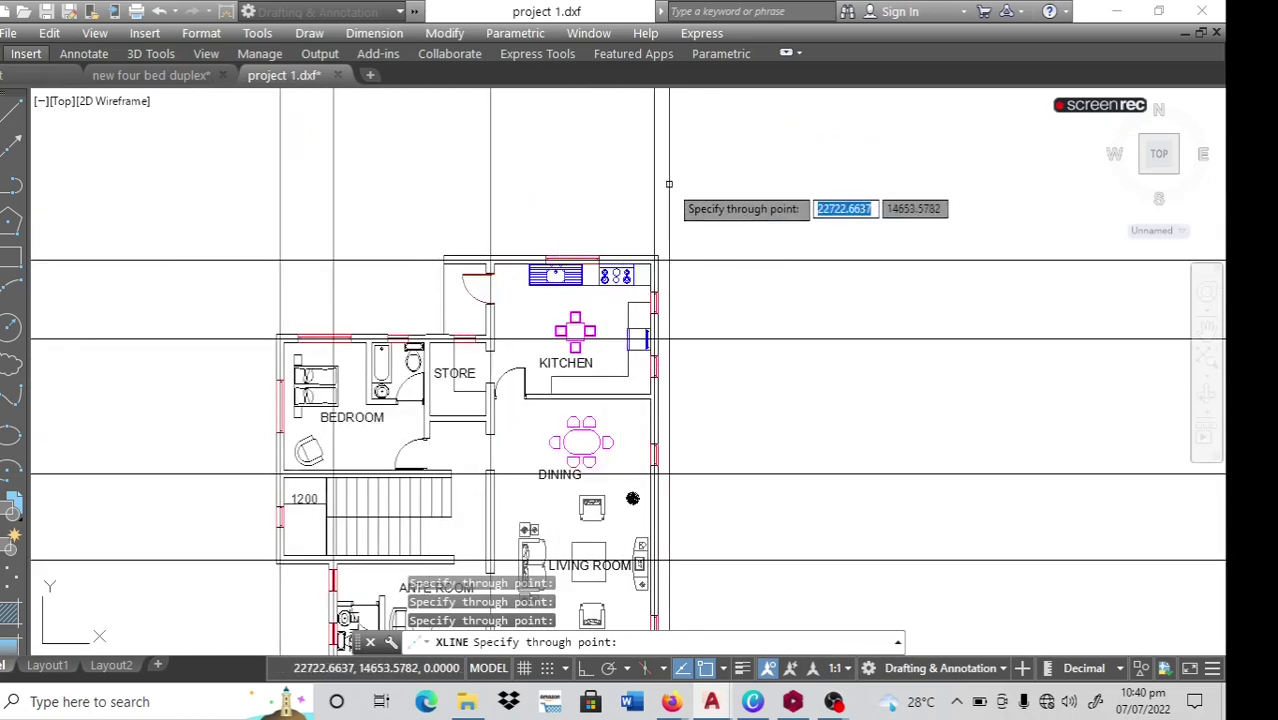
key(Escape)
scroll(669, 184, down, 4)
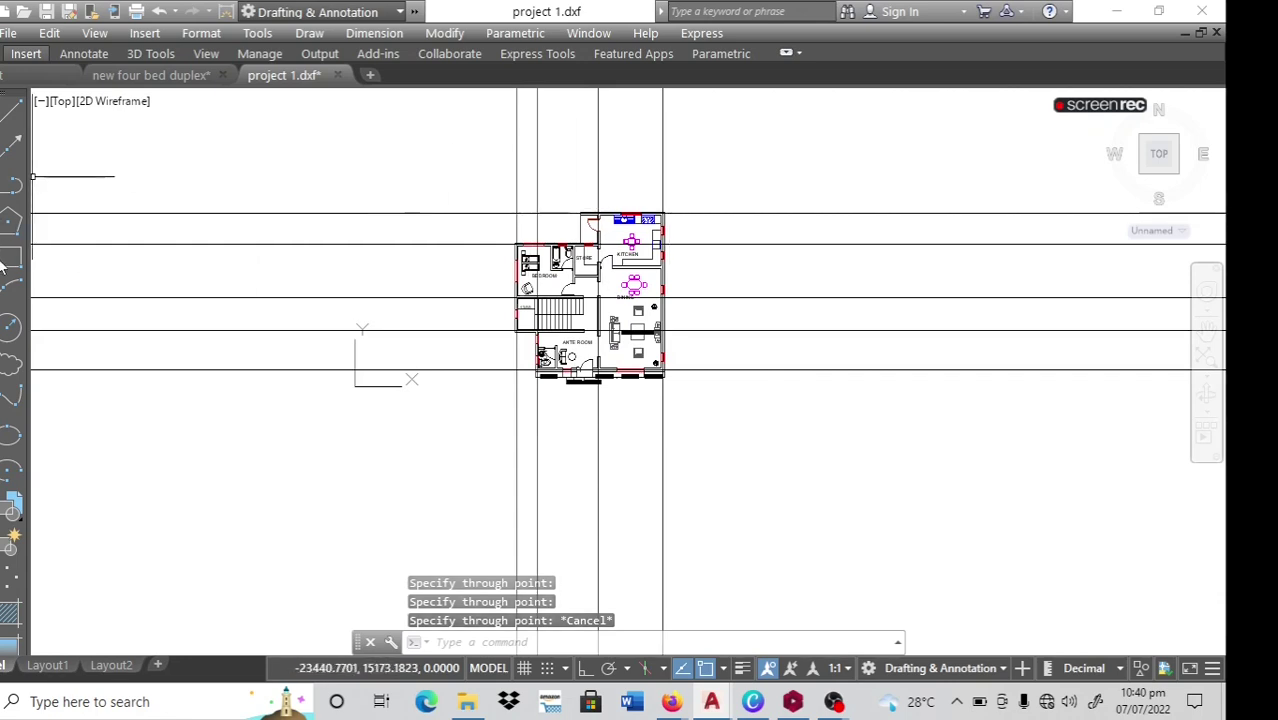
Draw a rectangle around the whole floor plan, leaving a margin on every side, as the trimming boundary for the axis lines.
click(8, 226)
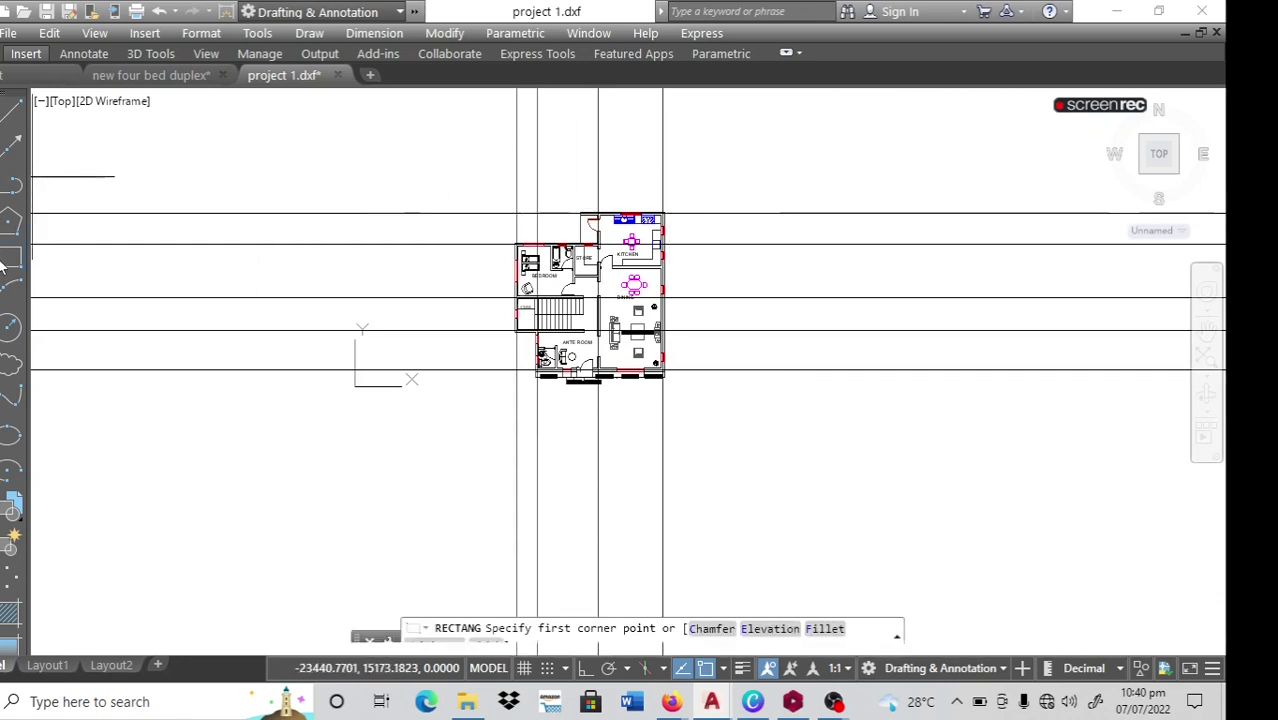
click(457, 139)
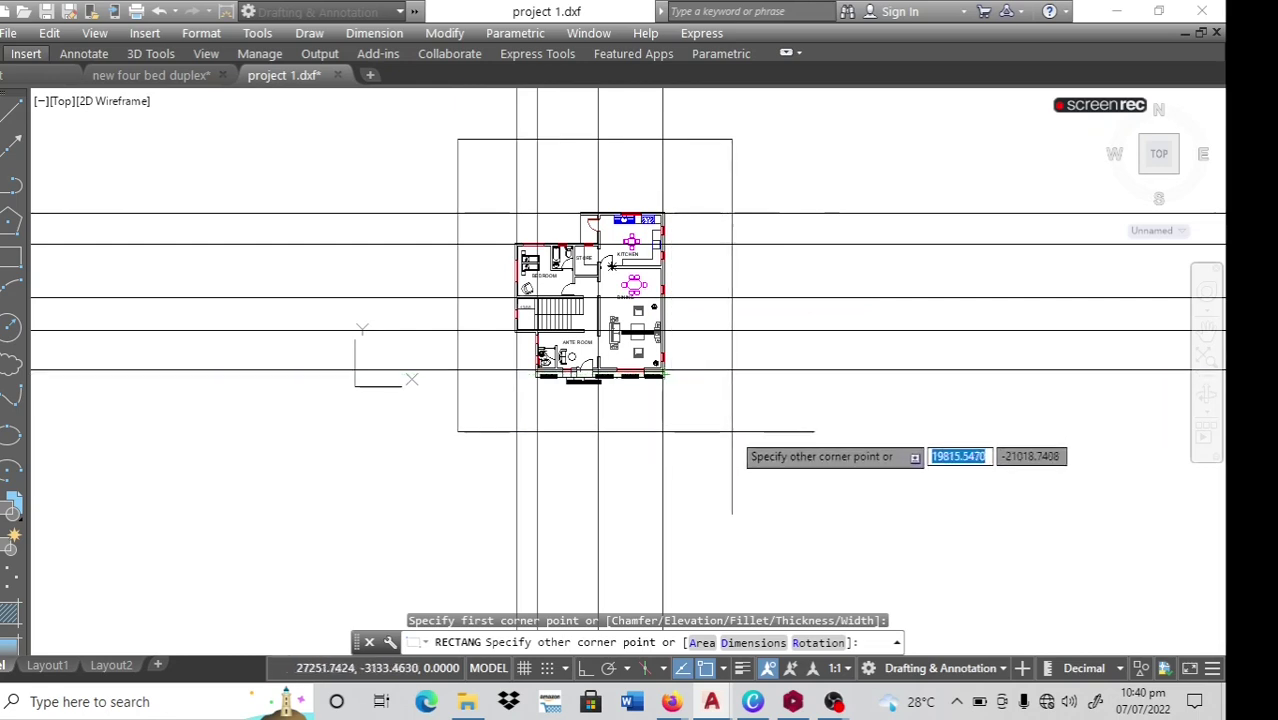
click(723, 446)
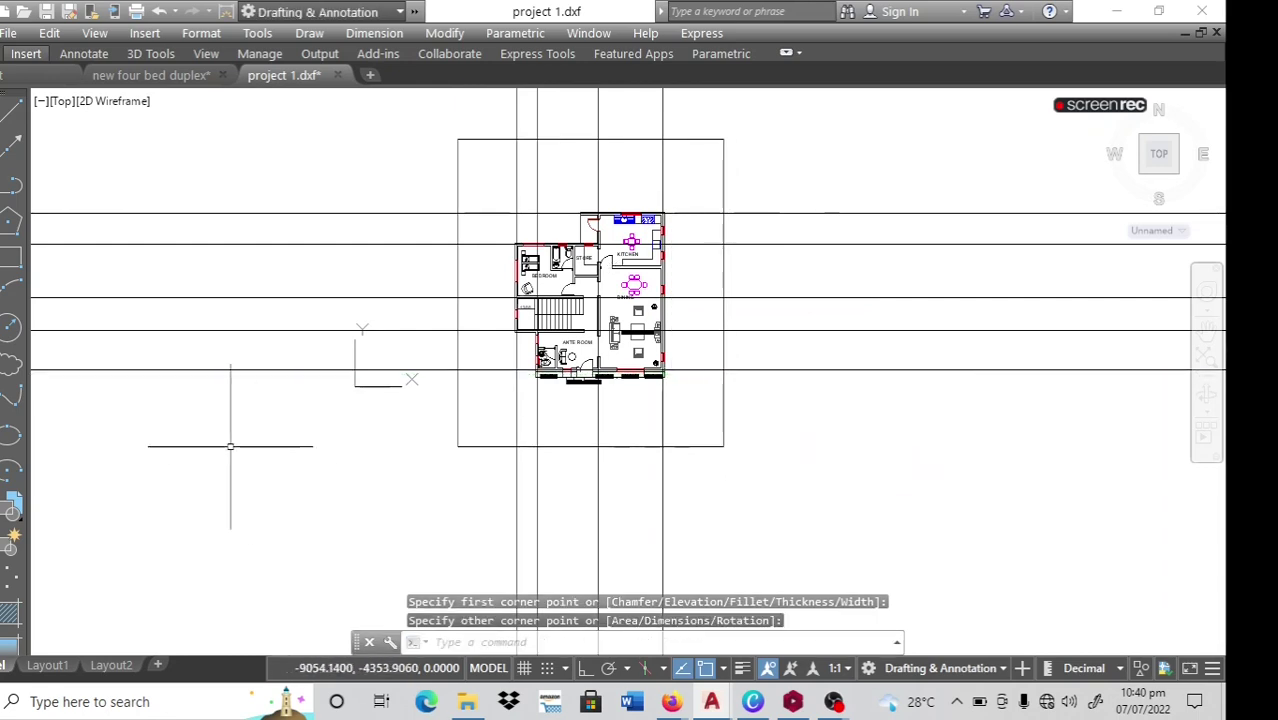
Trim the axis lines that extend beyond the right and bottom sides of the boundary rectangle.
text(tr)
key(Return)
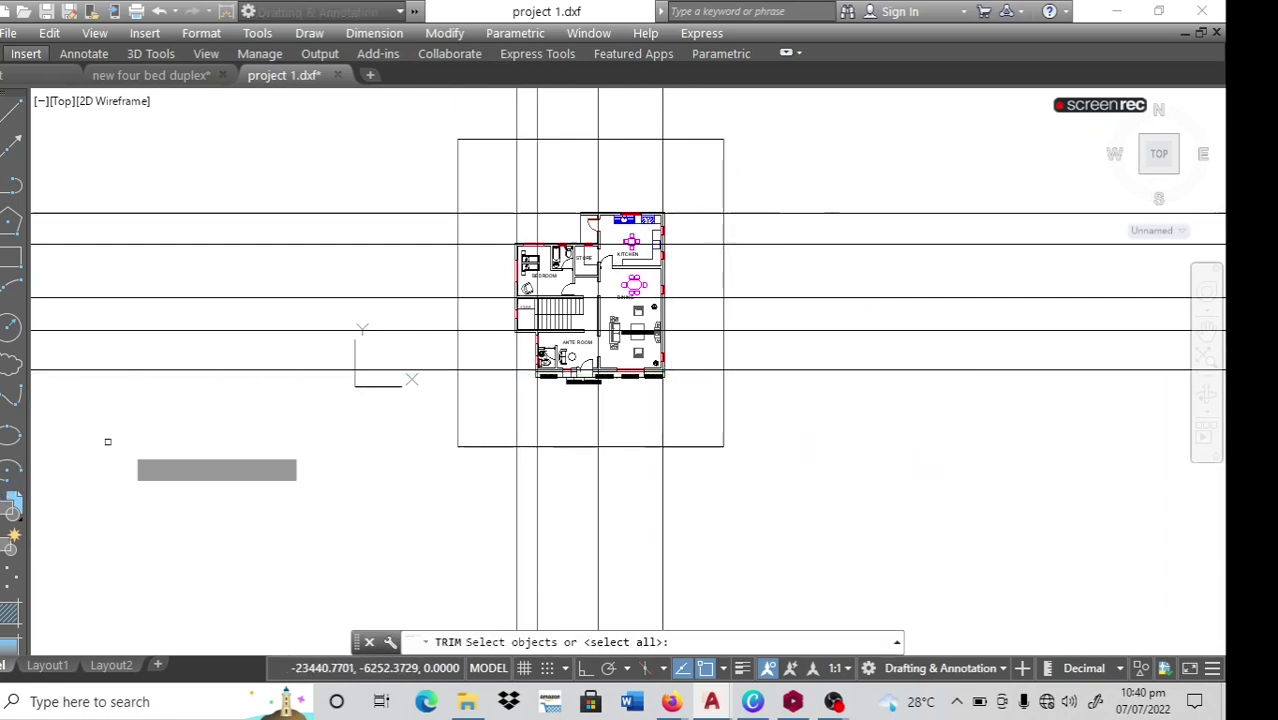
key(Return)
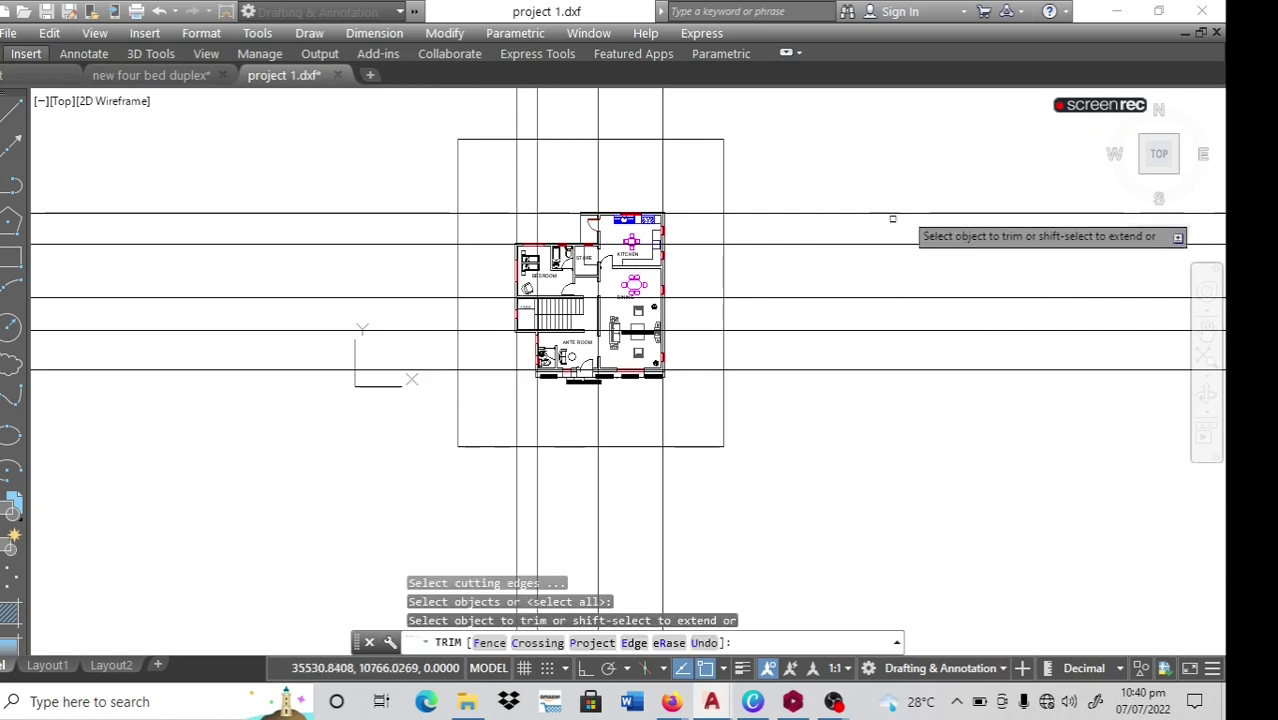
click(902, 196)
click(797, 432)
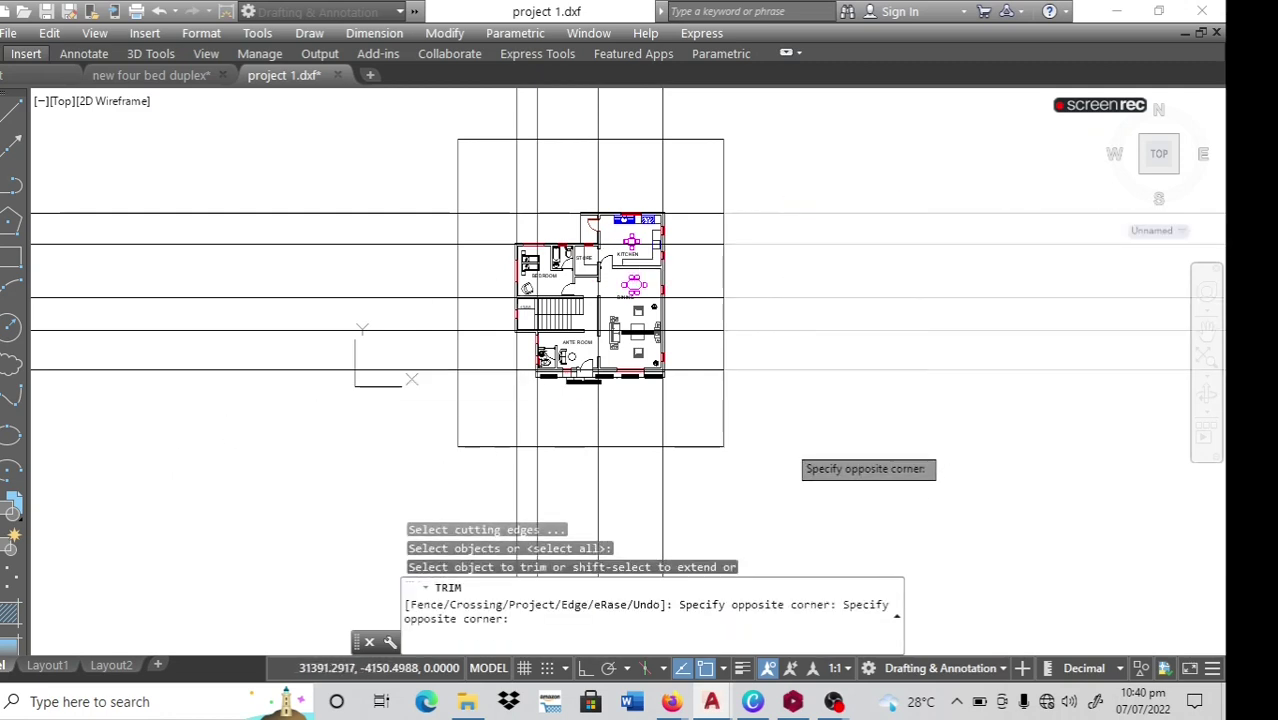
click(716, 477)
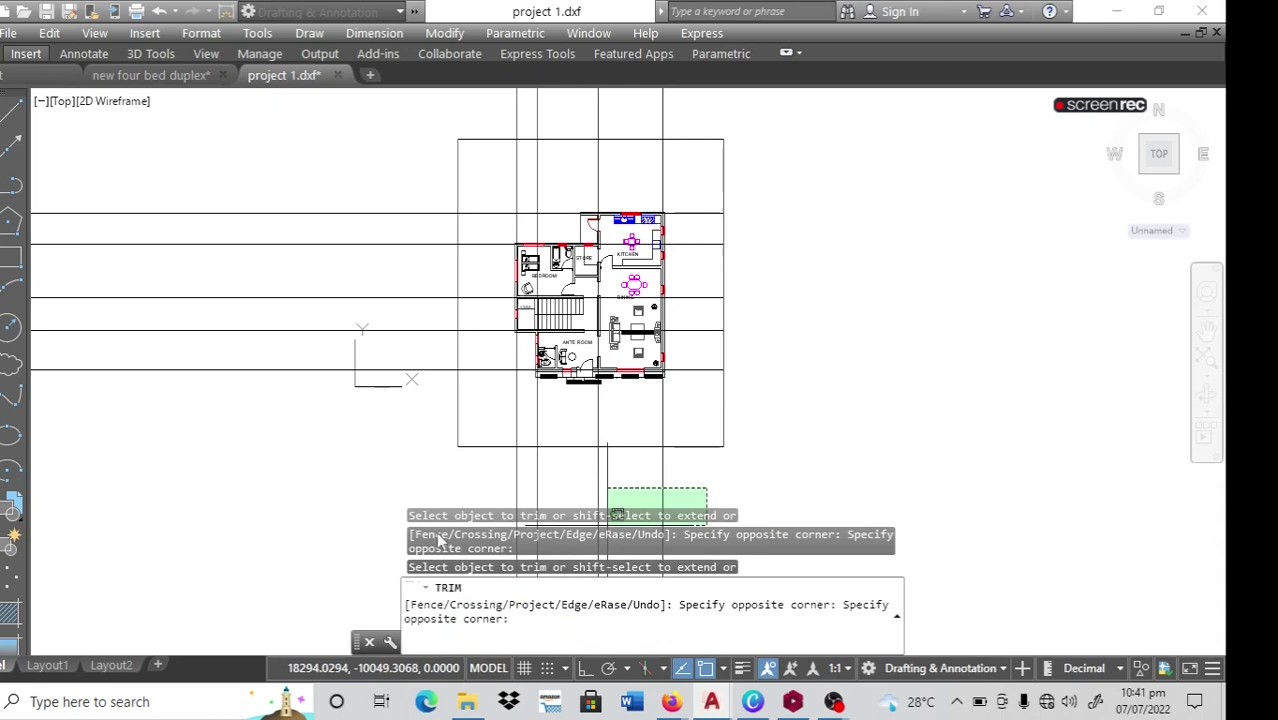
click(418, 482)
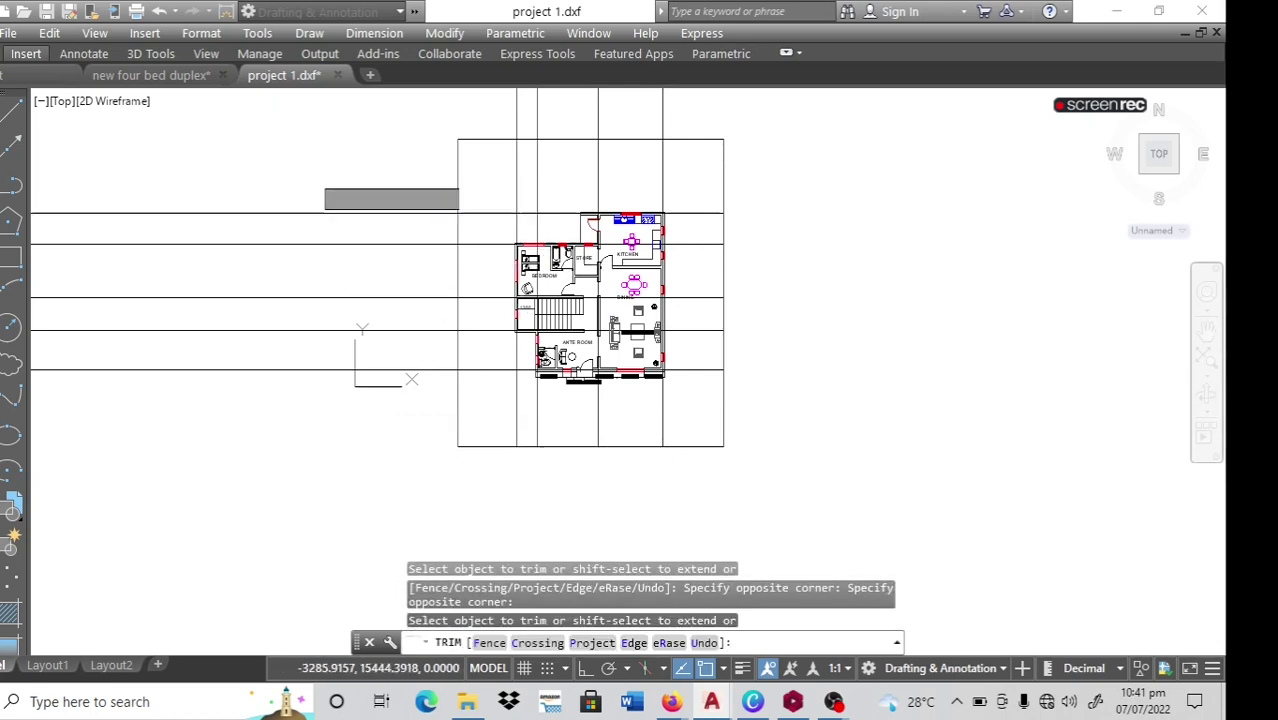
Trim the axis lines beyond the left and top sides of the boundary rectangle and erase the rectangle.
click(314, 171)
scroll(248, 448, down, 2)
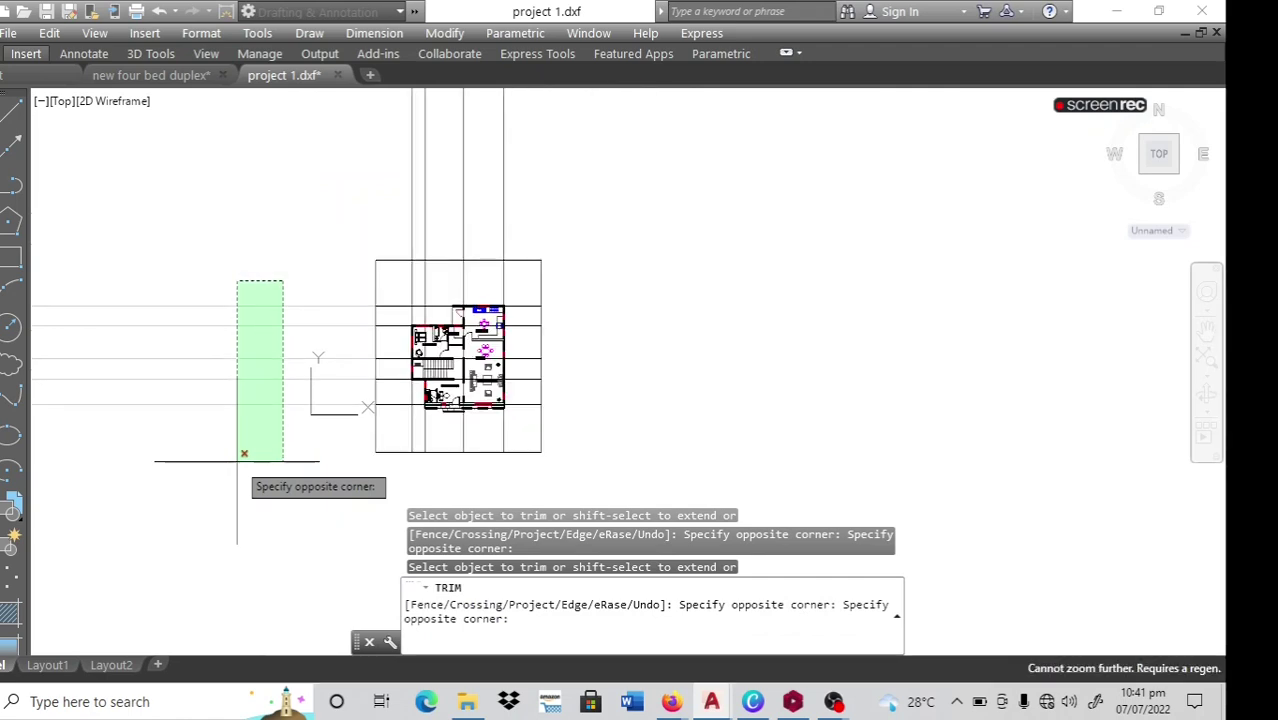
click(218, 395)
click(589, 117)
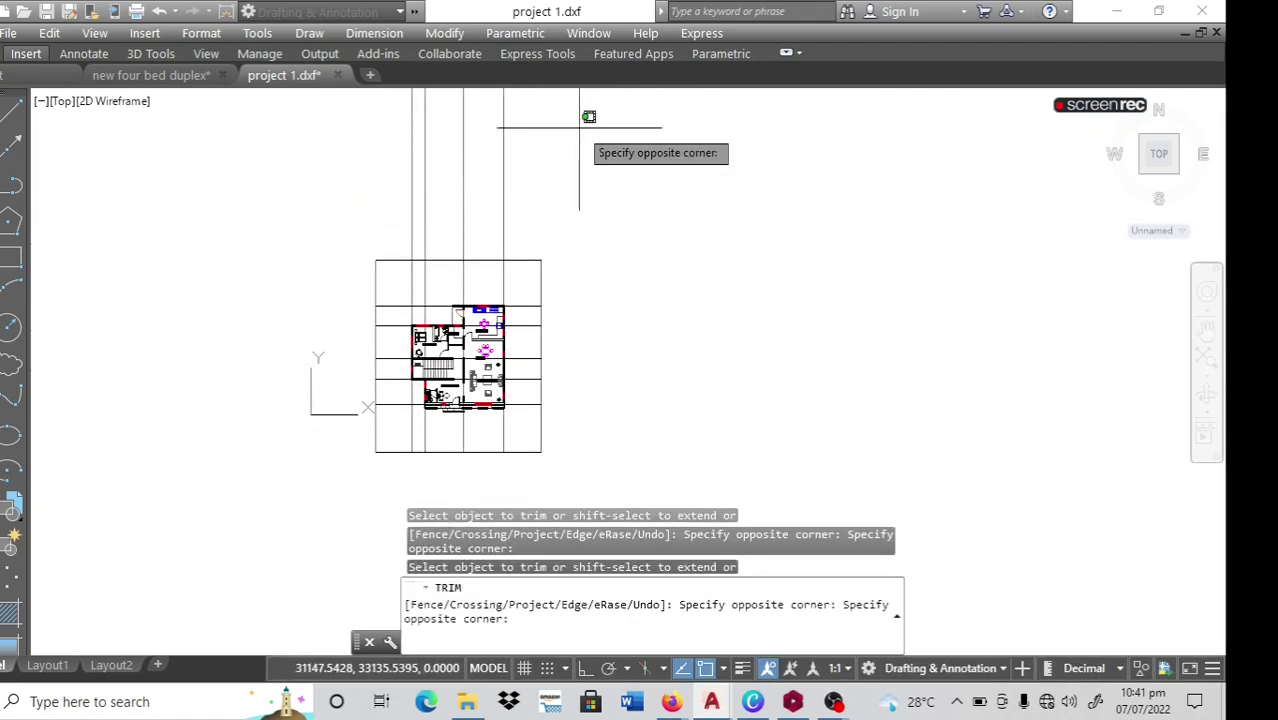
click(345, 210)
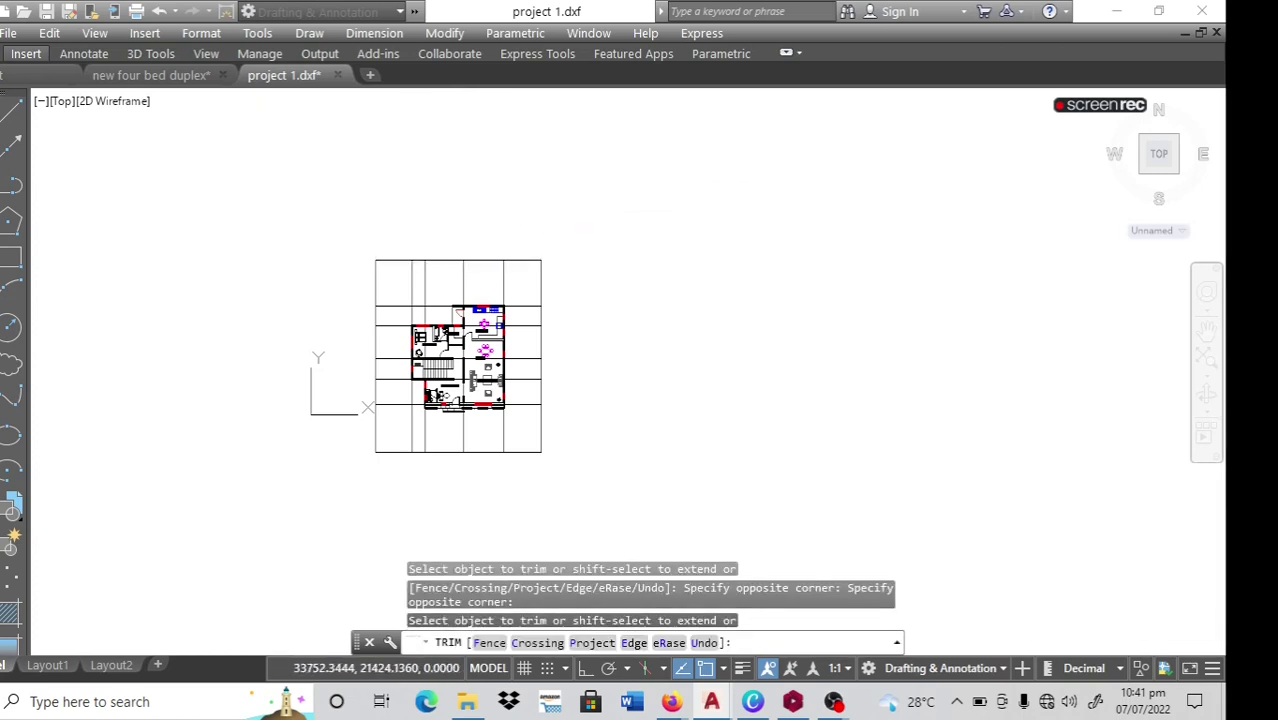
key(Escape)
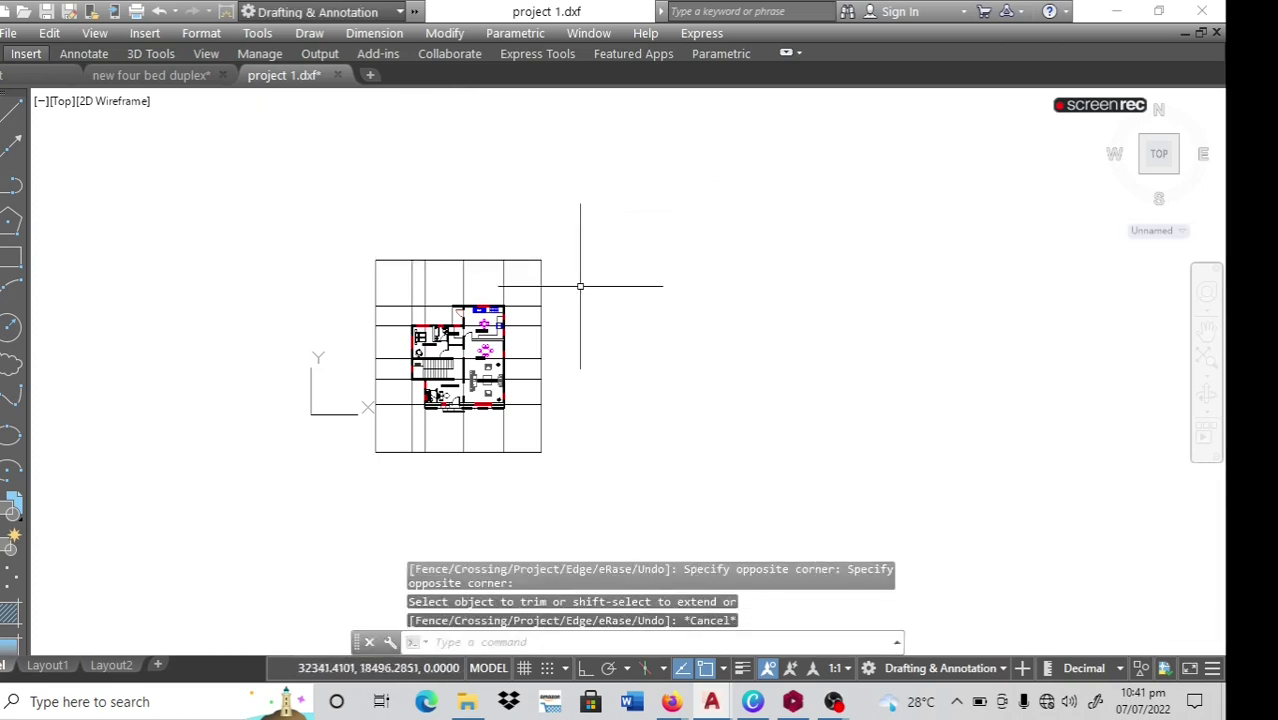
click(542, 432)
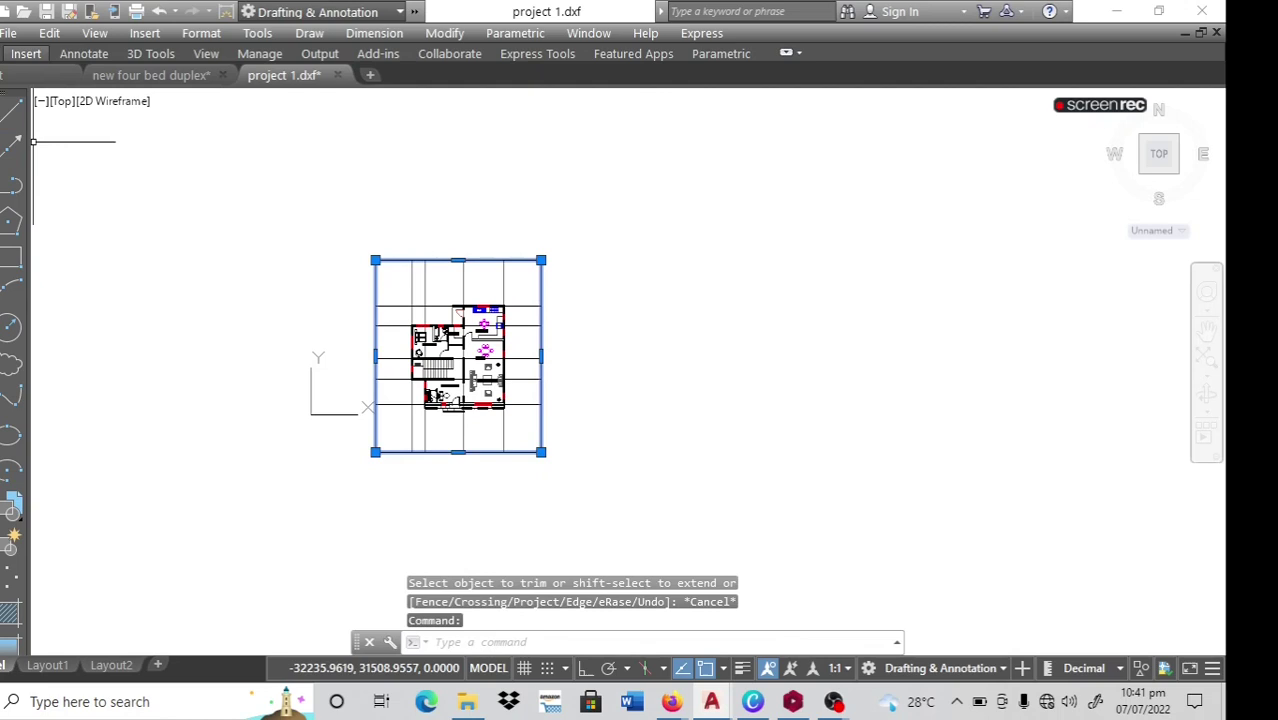
key(Delete)
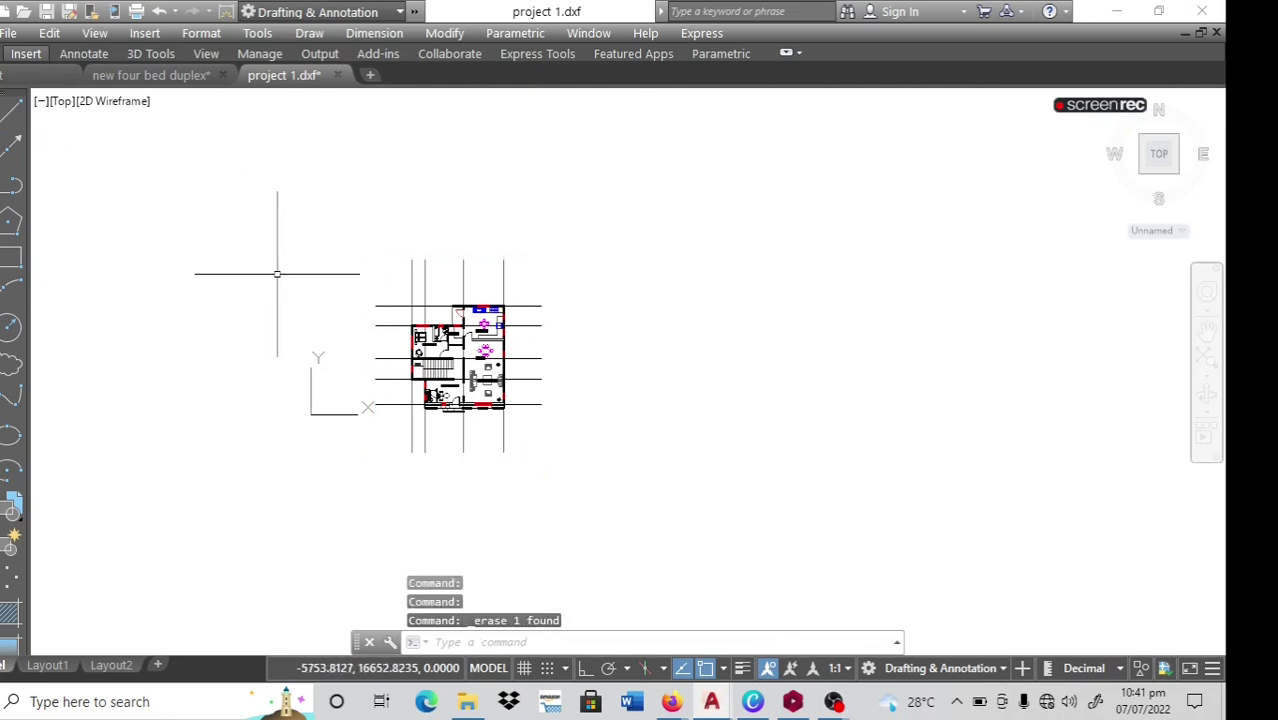
Make the column layer the current layer.
scroll(434, 398, up, 4)
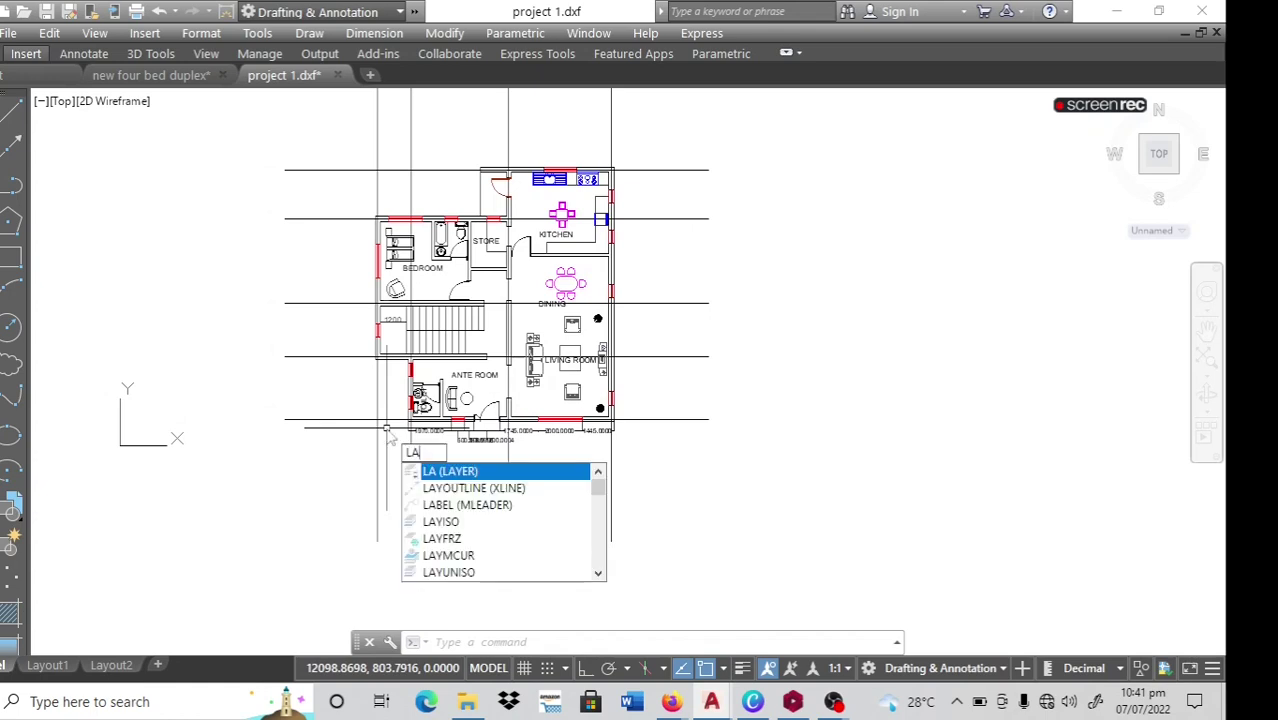
text(yer)
key(Return)
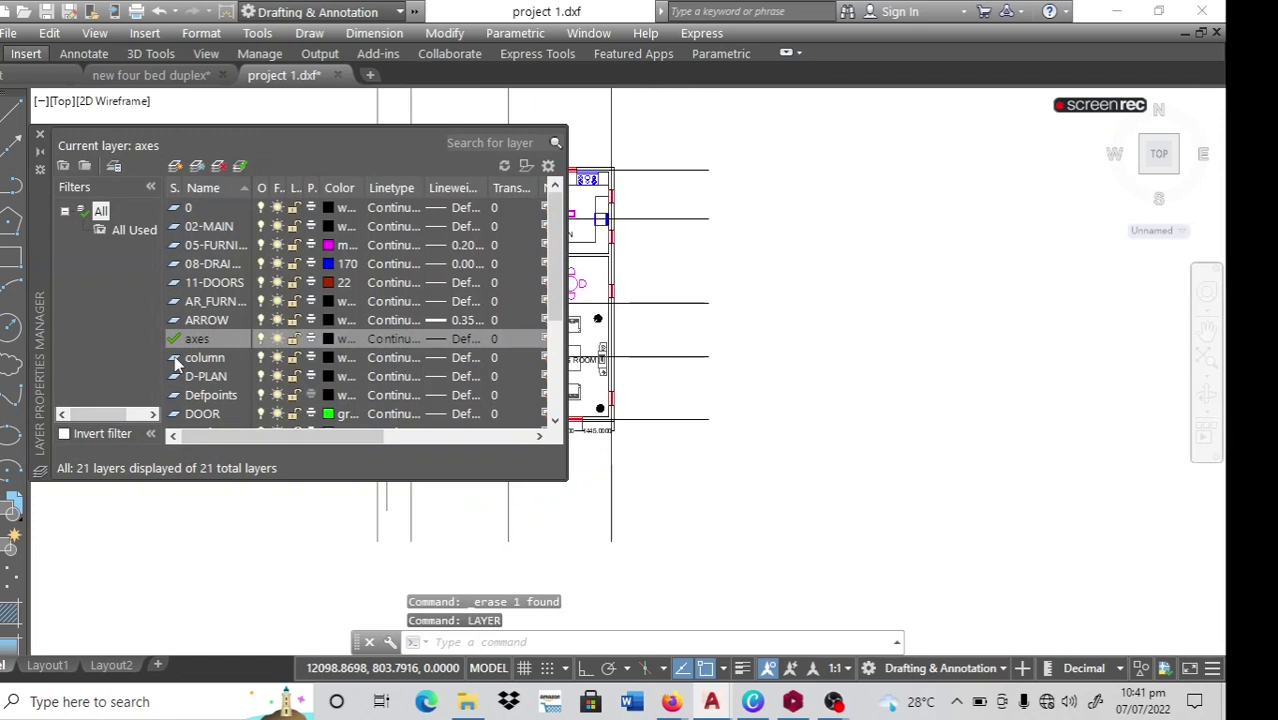
click(174, 360)
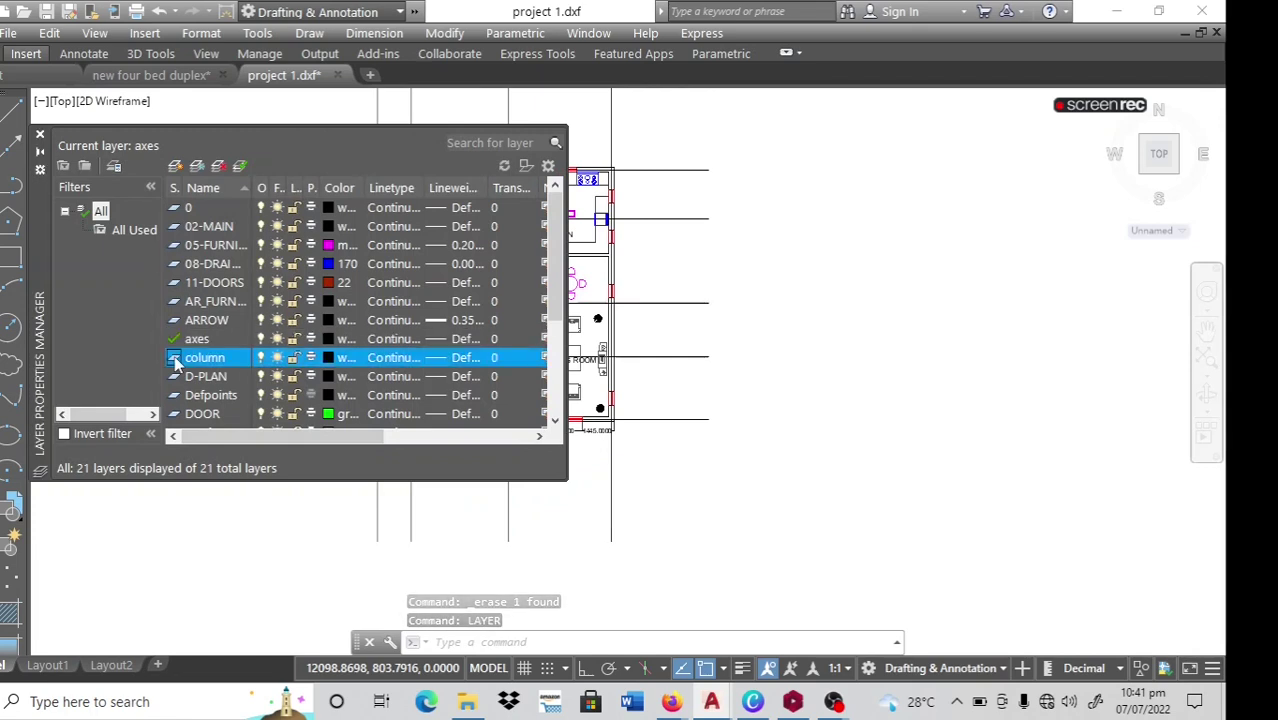
double_click(175, 360)
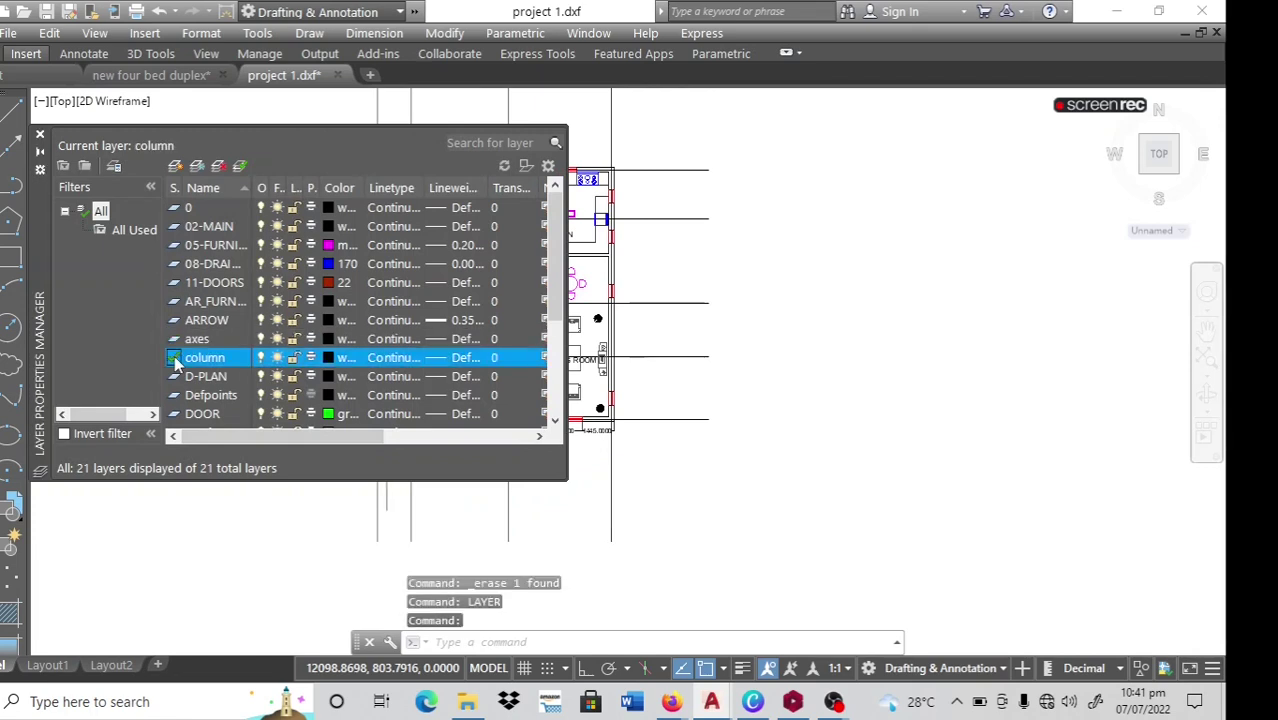
click(41, 137)
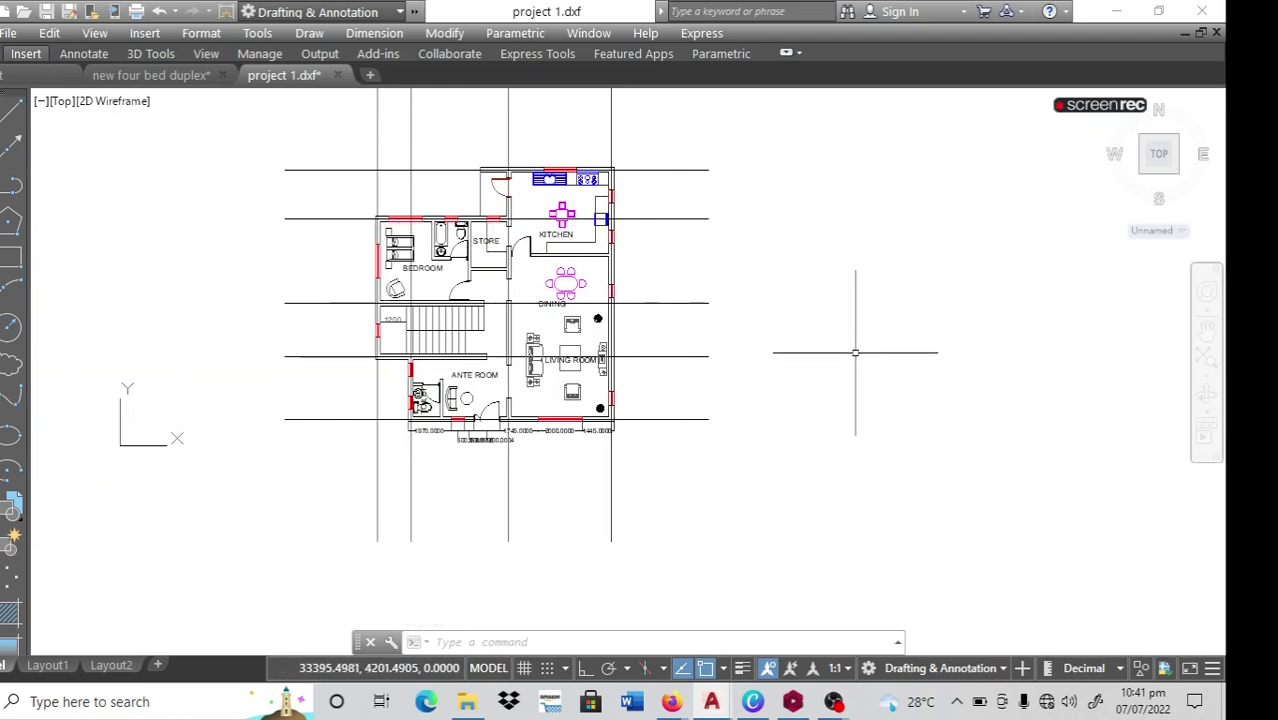
Draw a 230 by 230 square from four lines in the empty space right of the floor plan, with Ortho on.
click(20, 119)
click(788, 342)
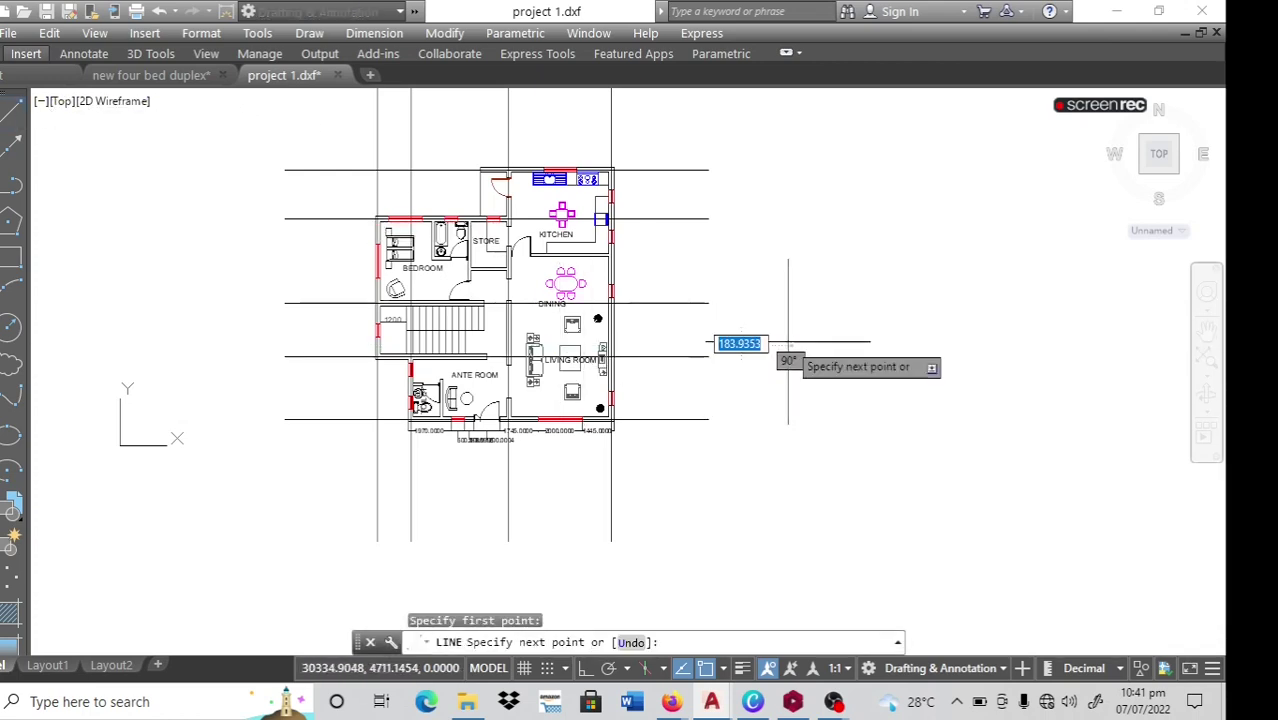
click(585, 668)
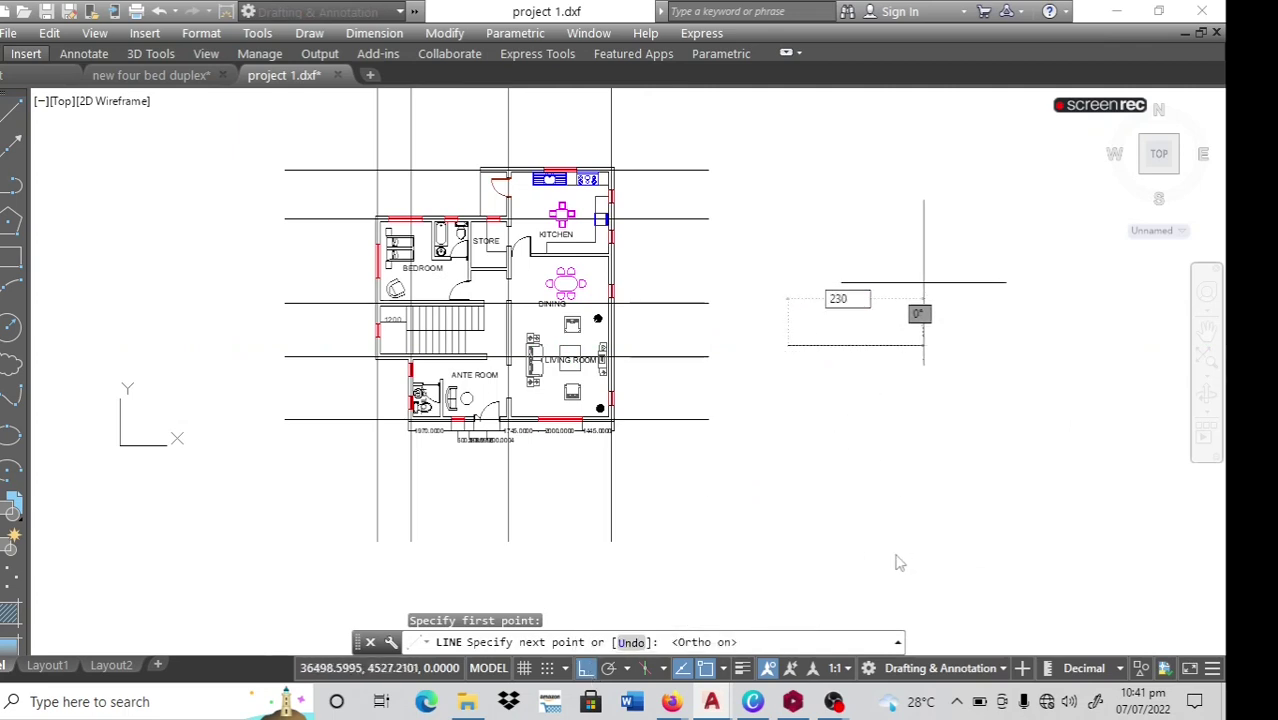
text(230)
key(Return)
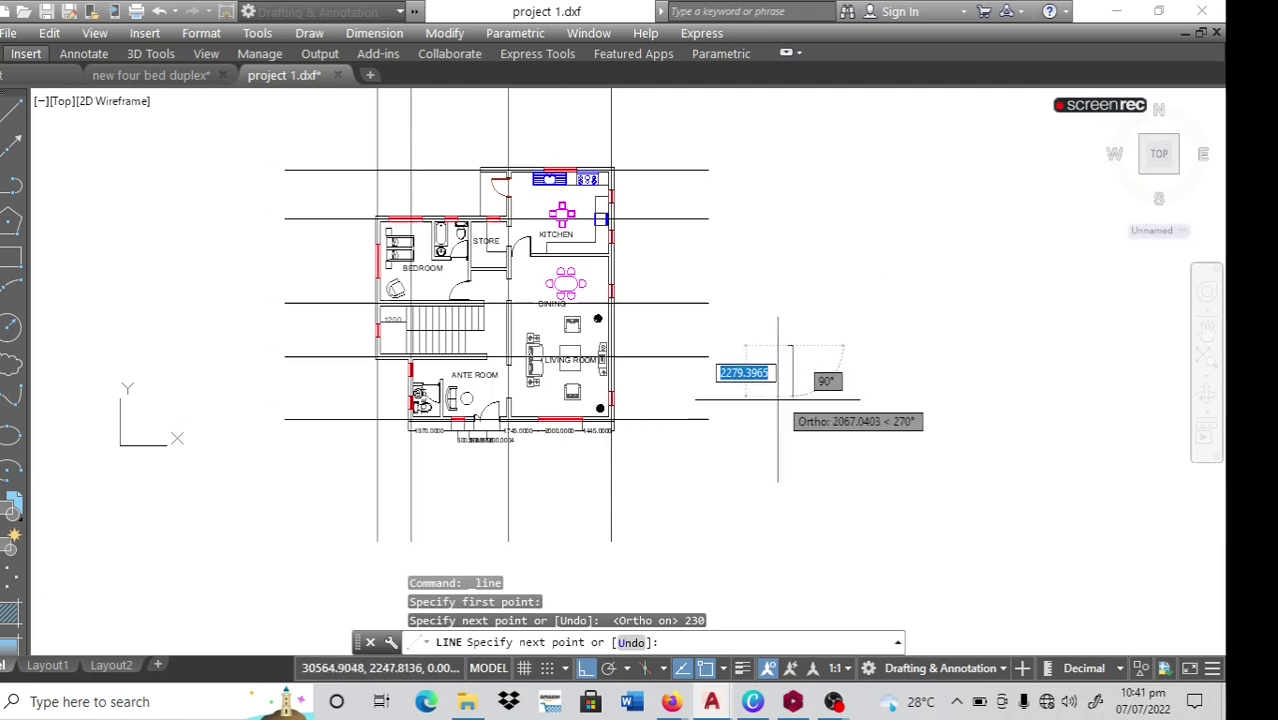
text(23)
key(Return)
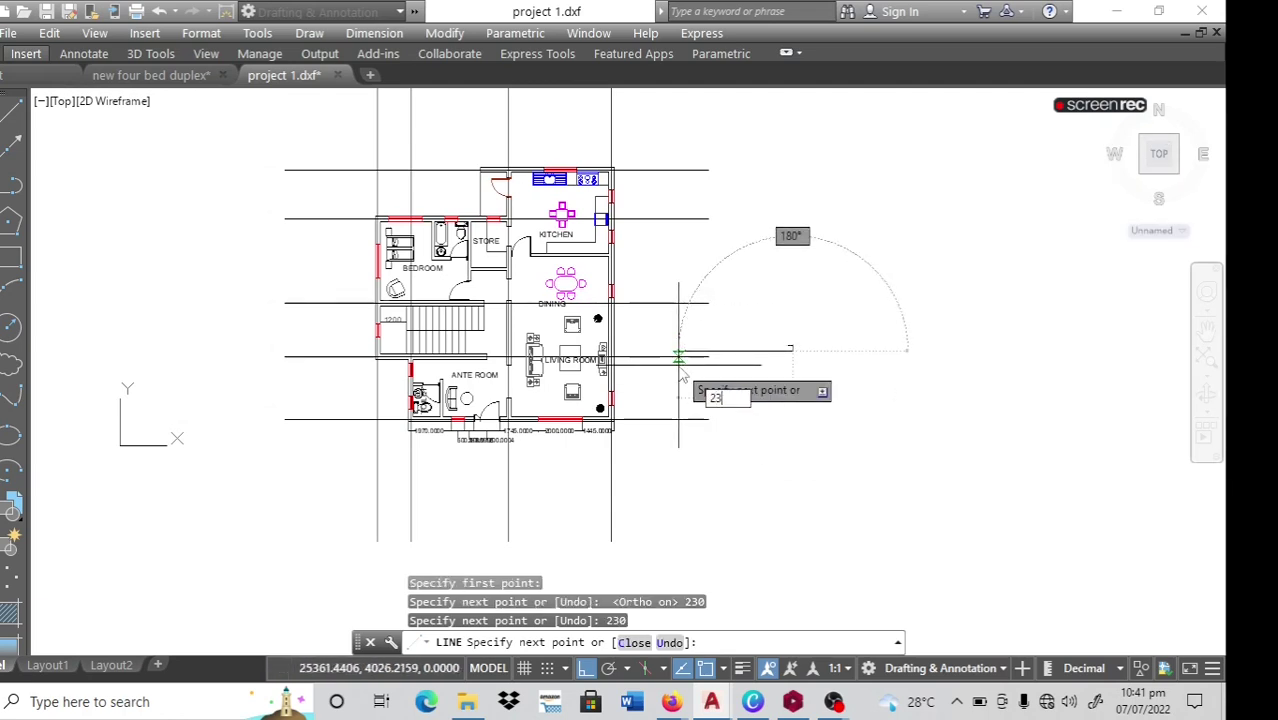
key(Return)
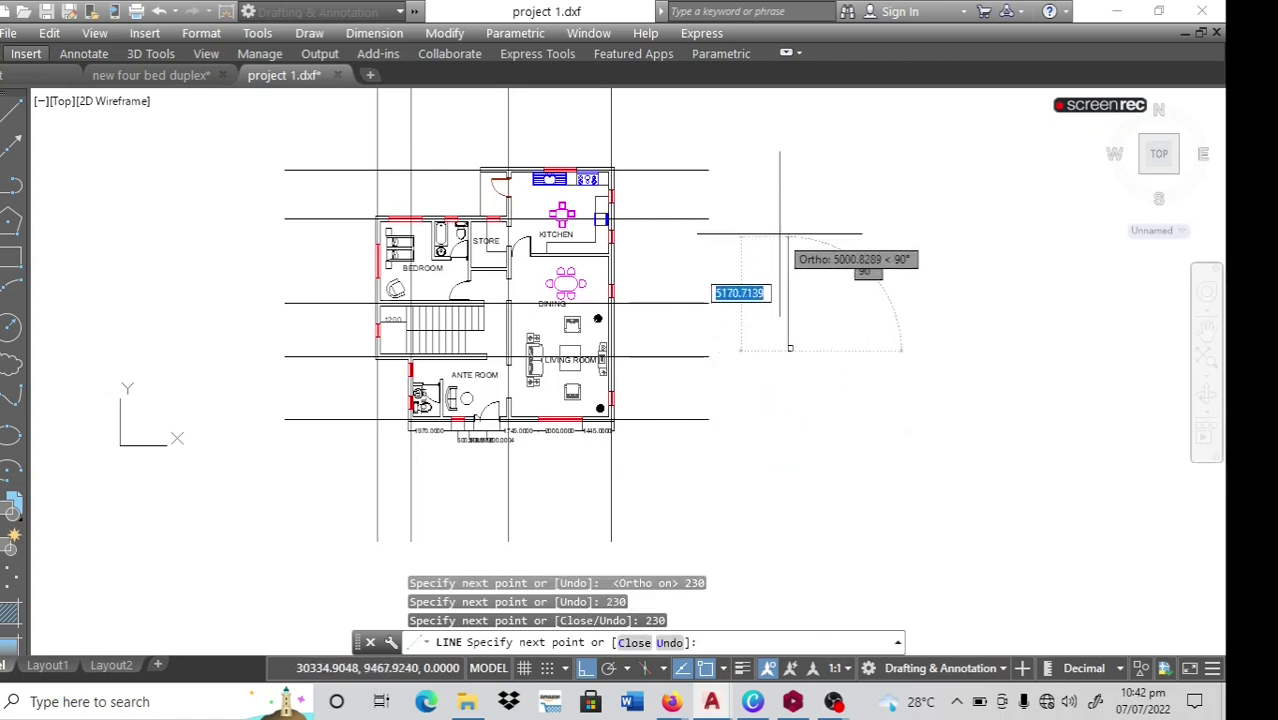
key(Return)
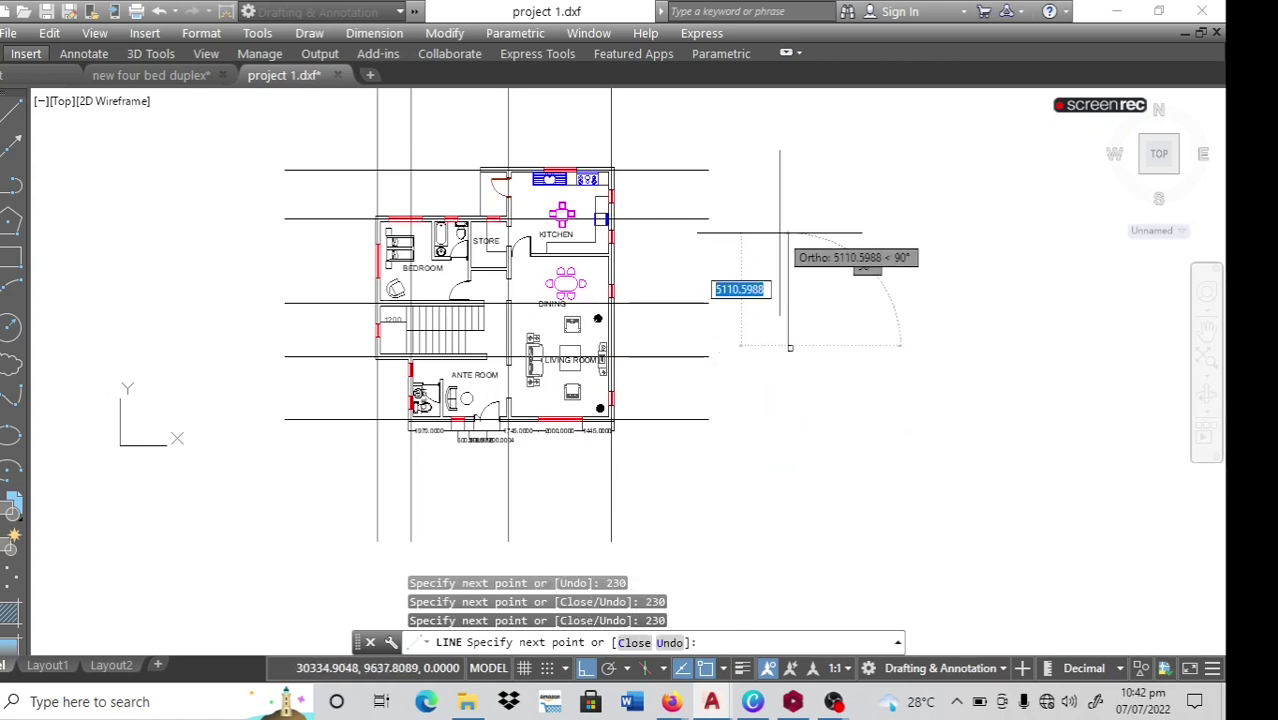
key(Escape)
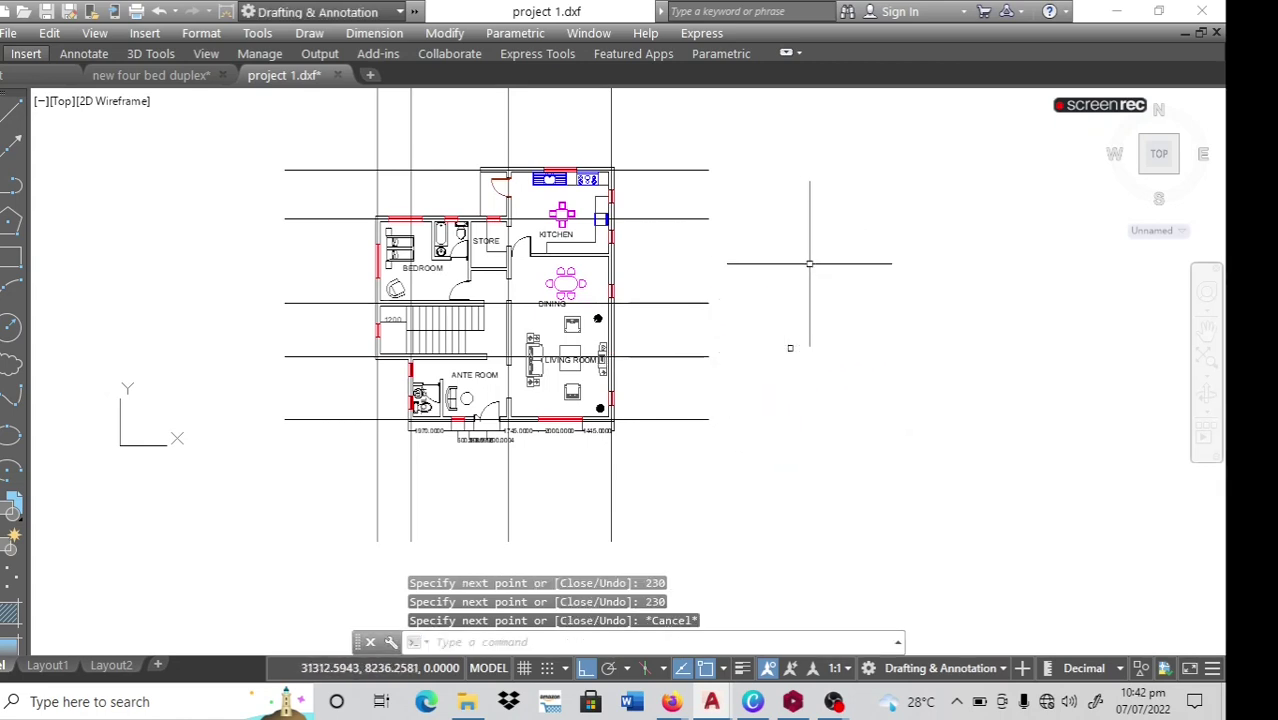
Join the four lines of the small square into one polyline.
click(824, 323)
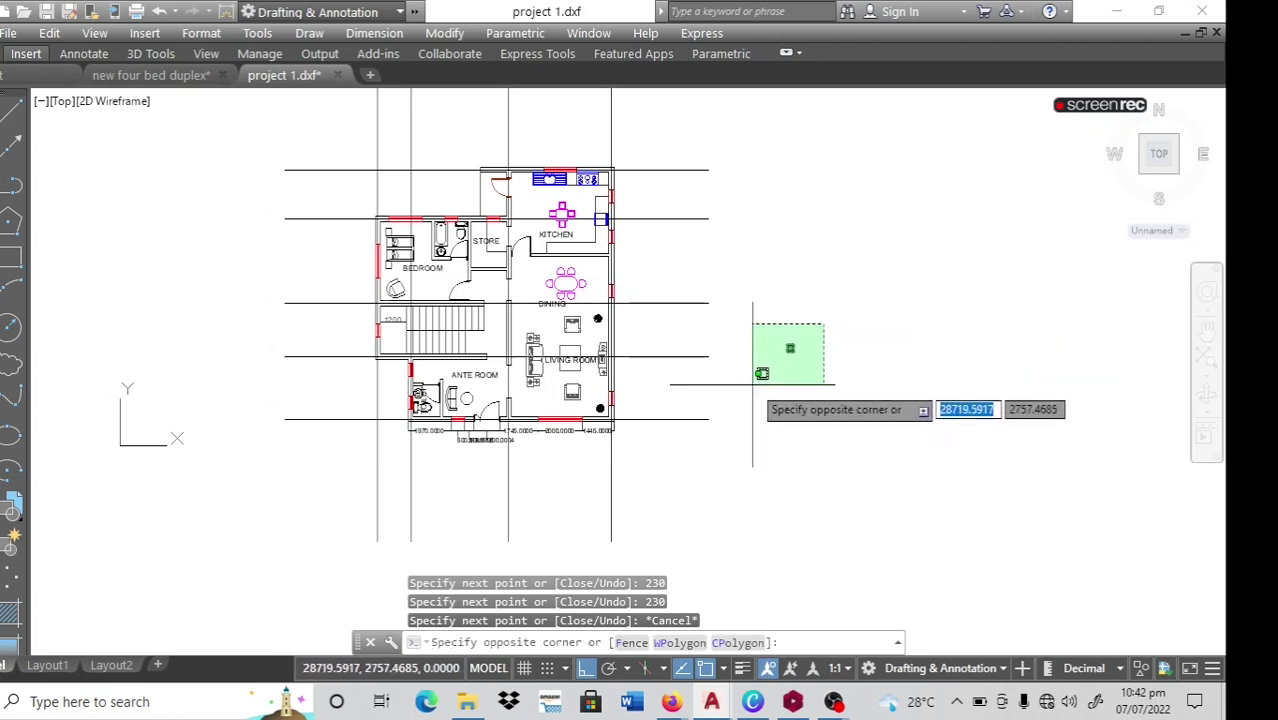
click(752, 384)
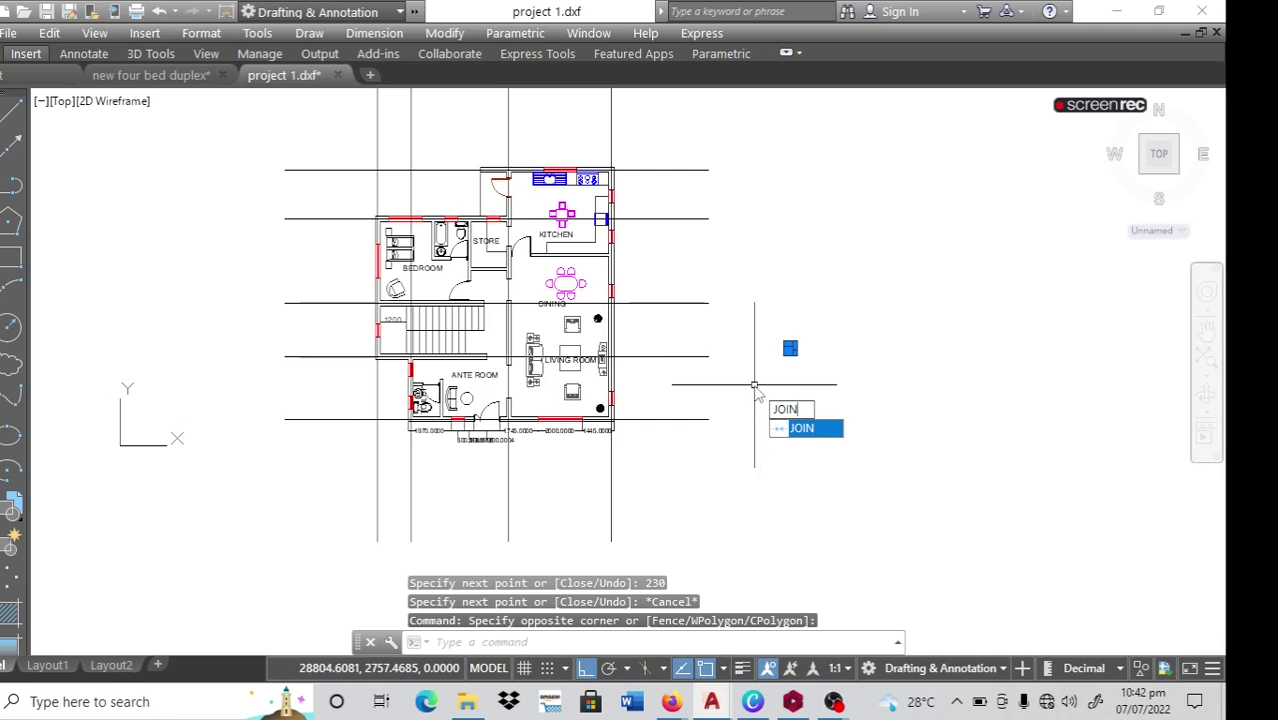
key(Return)
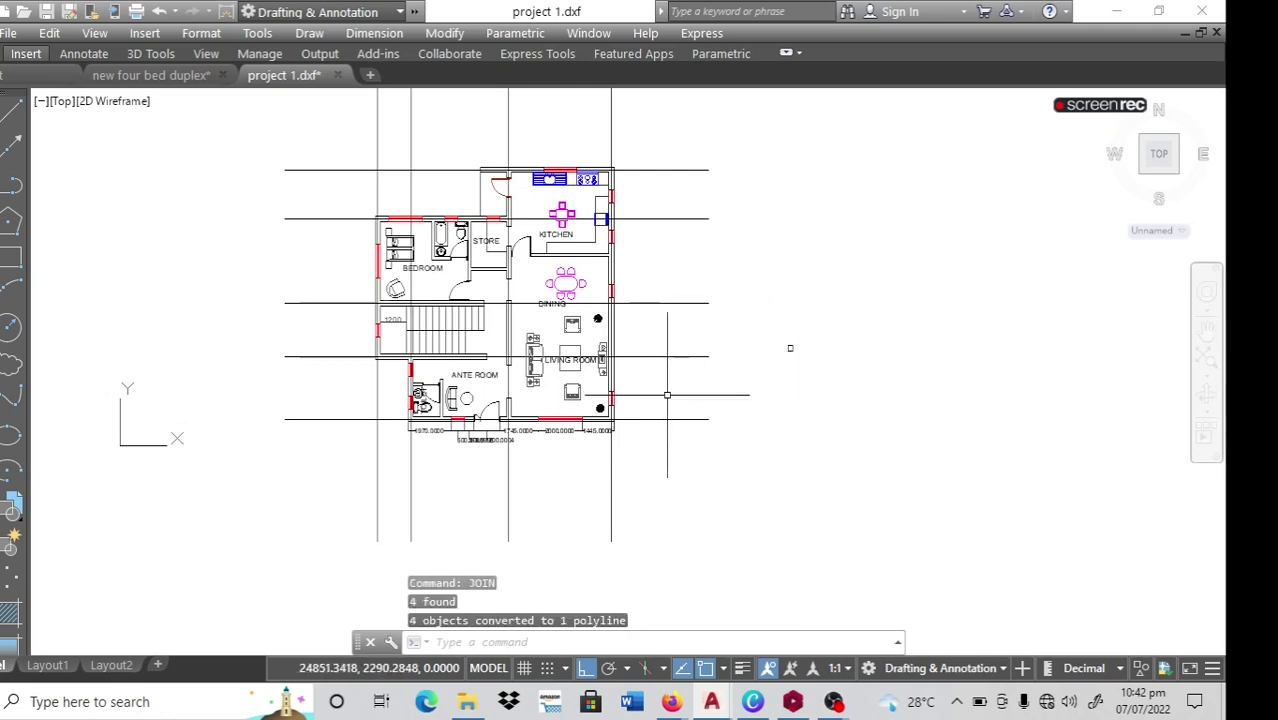
Hatch the joined column square with a solid fill.
click(14, 614)
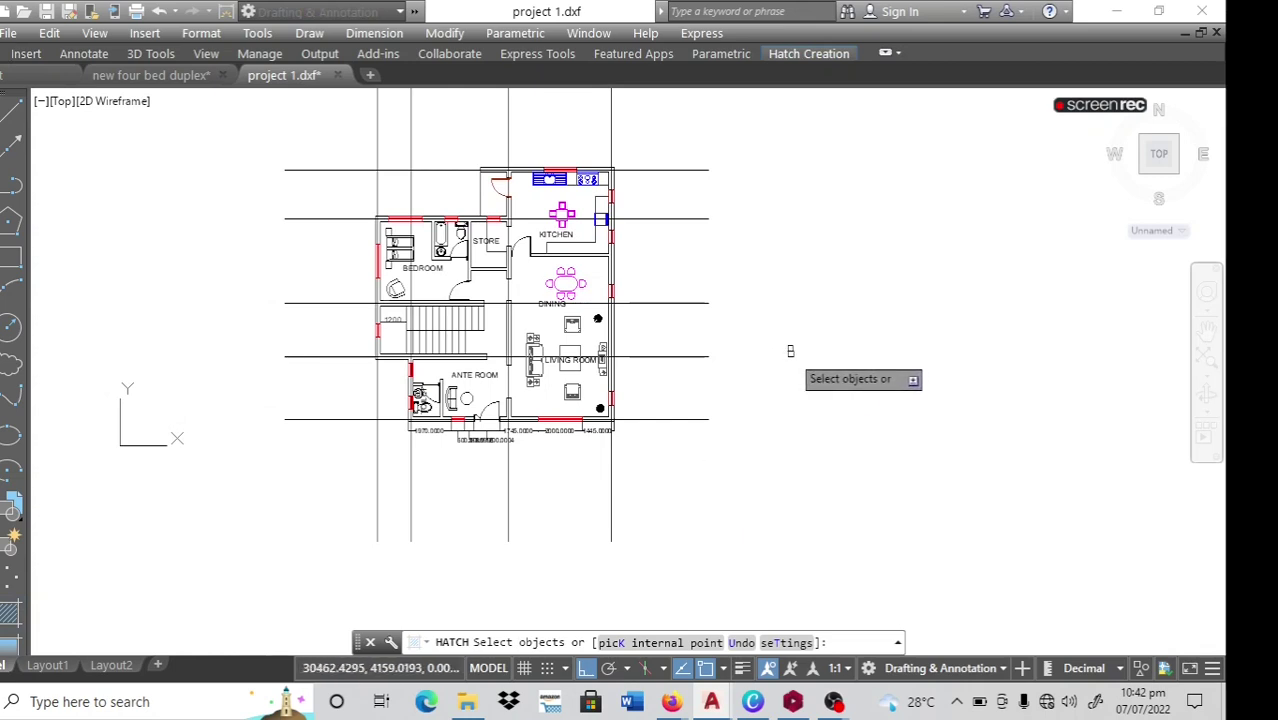
click(790, 348)
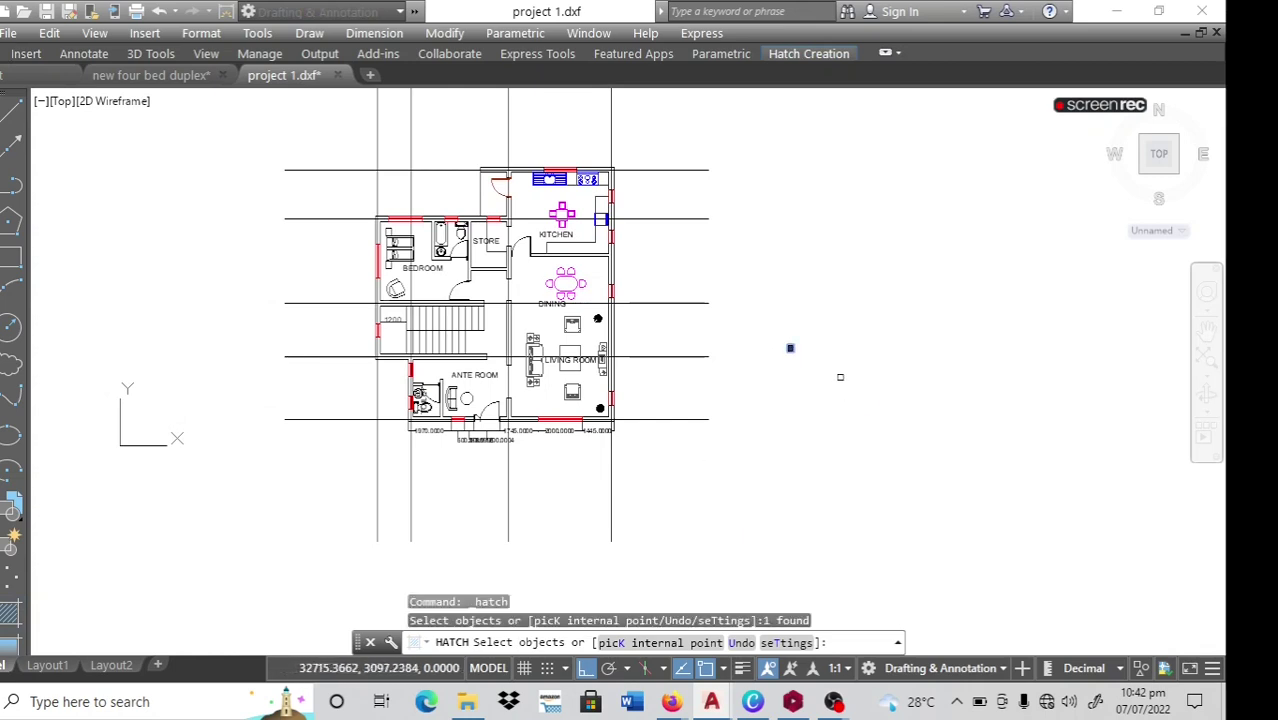
key(Escape)
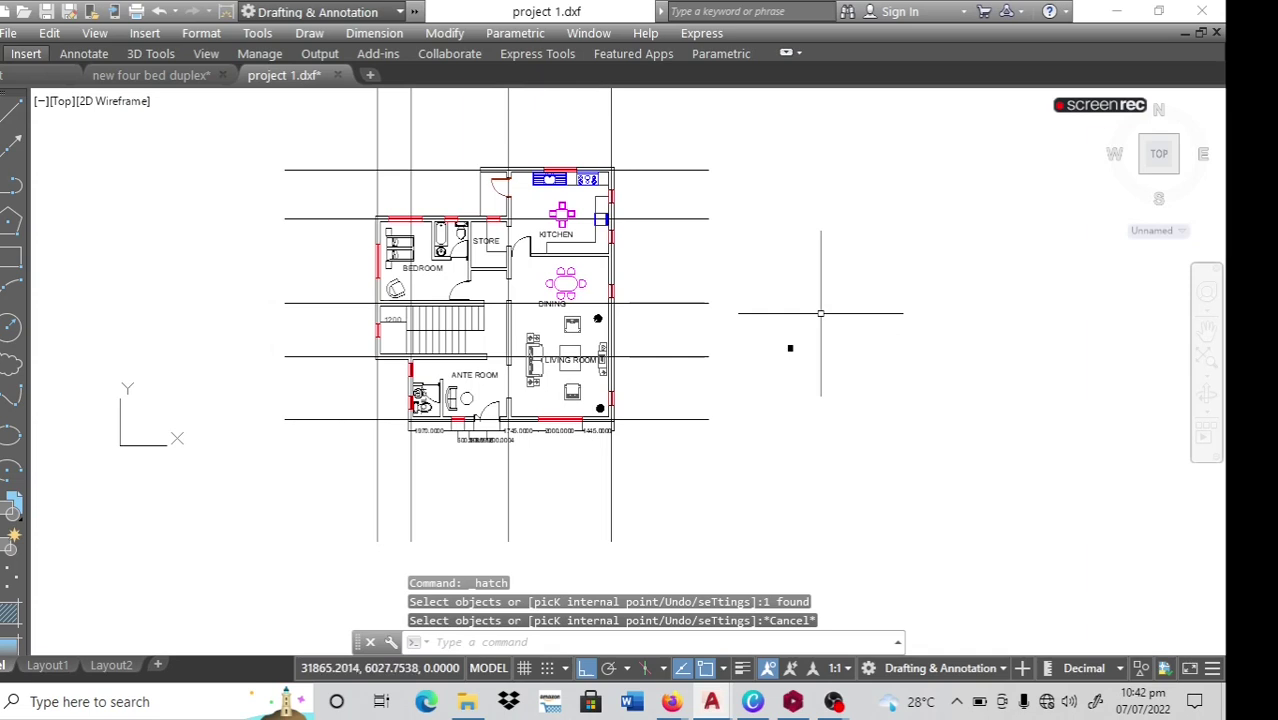
Copy the solid column square by its centre onto the axis intersections at the kitchen's two upper corners, with Ortho off.
scroll(799, 362, up, 4)
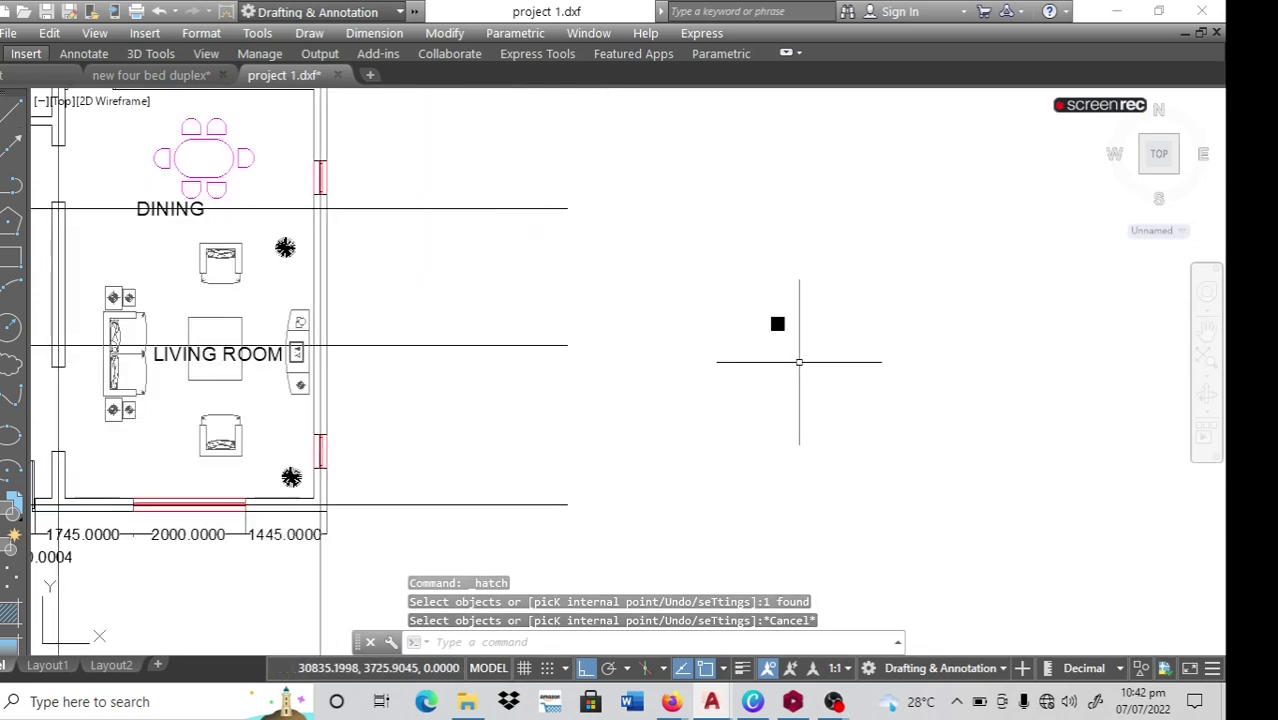
click(835, 279)
click(724, 383)
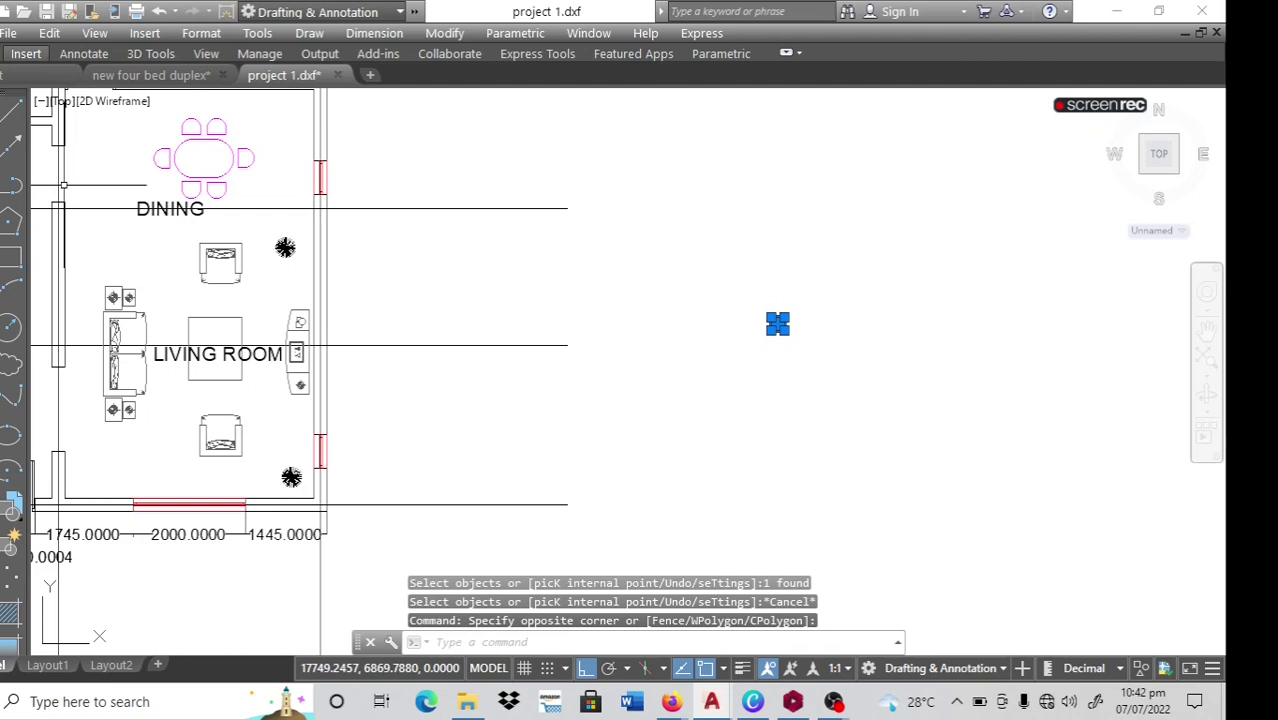
text(co)
key(Return)
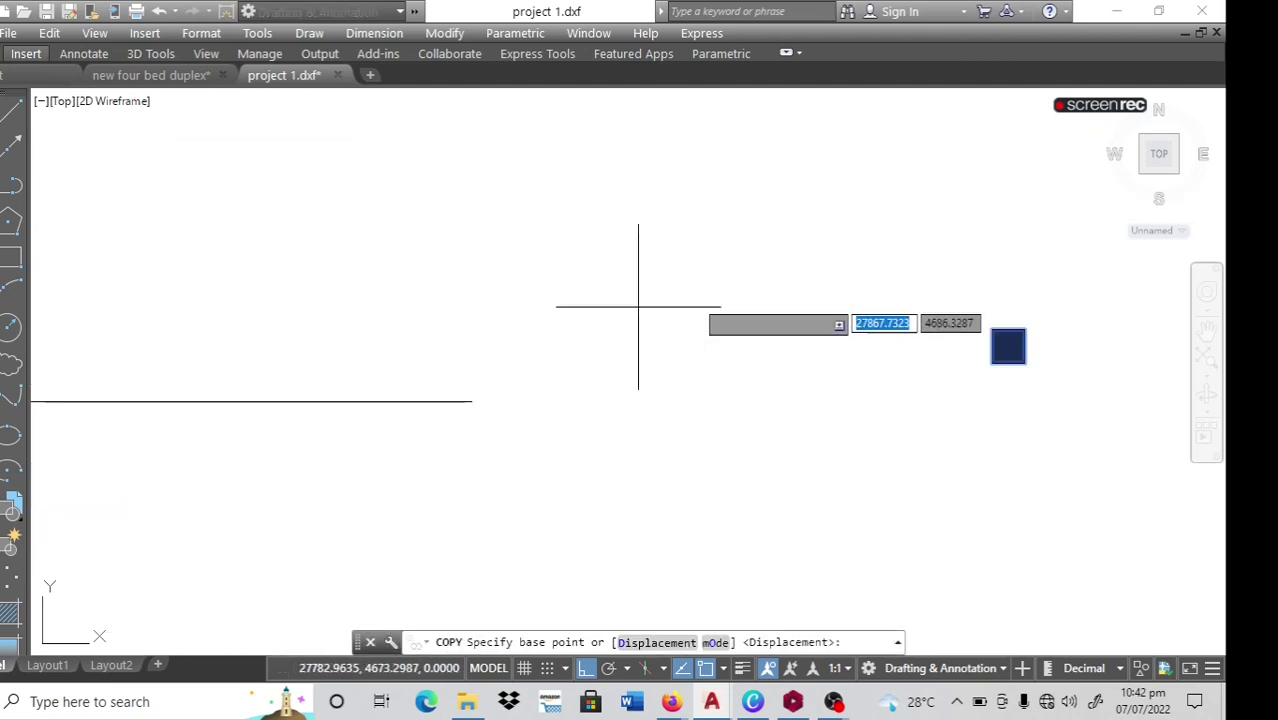
click(1008, 346)
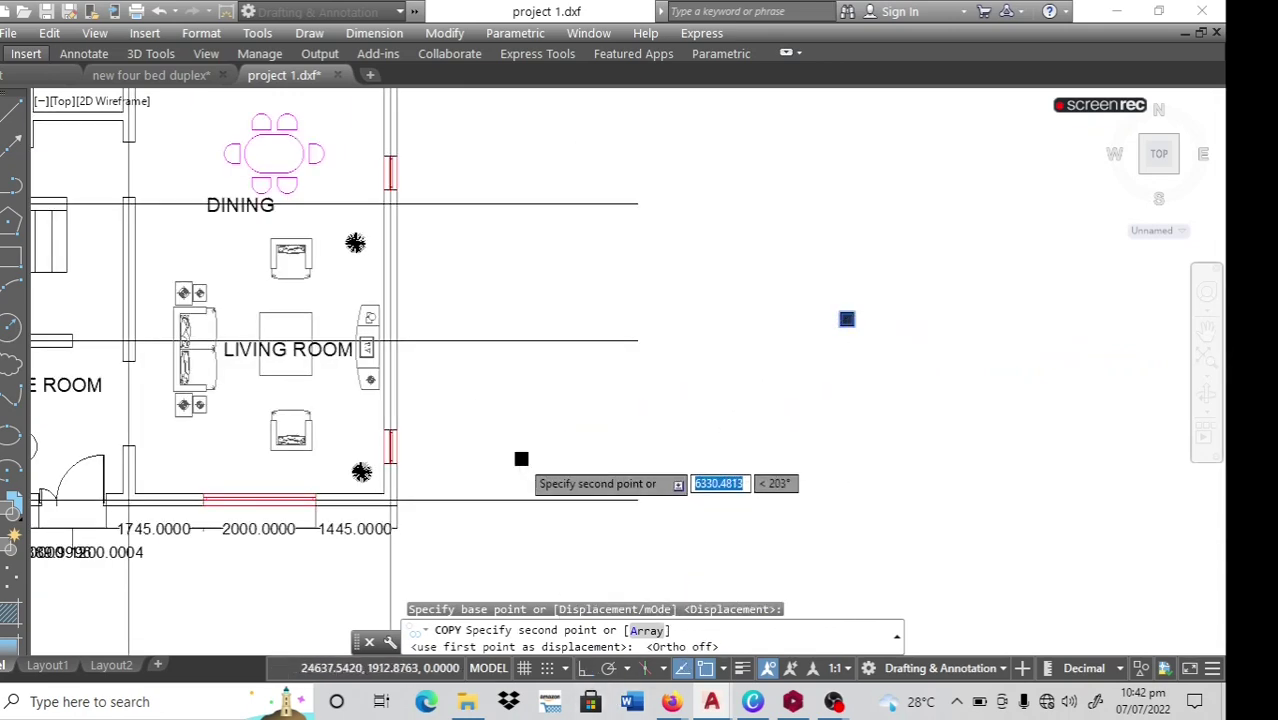
scroll(519, 457, down, 4)
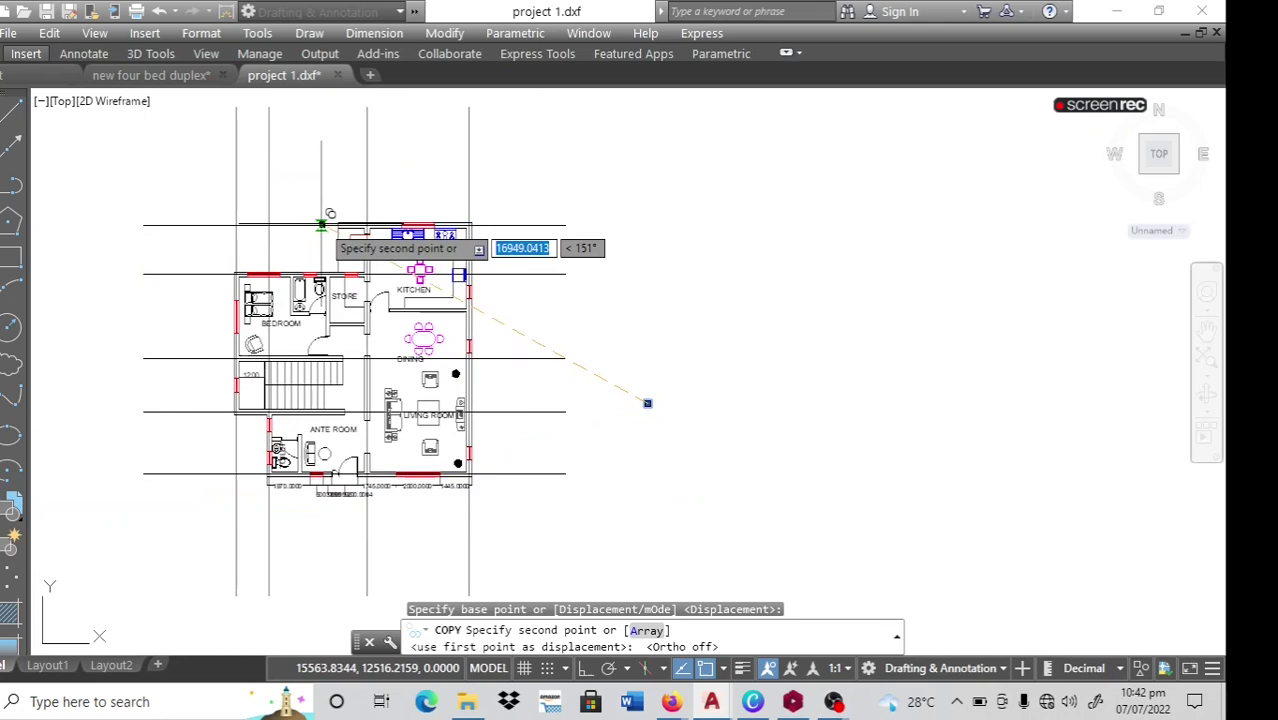
scroll(332, 212, up, 4)
scroll(422, 220, up, 4)
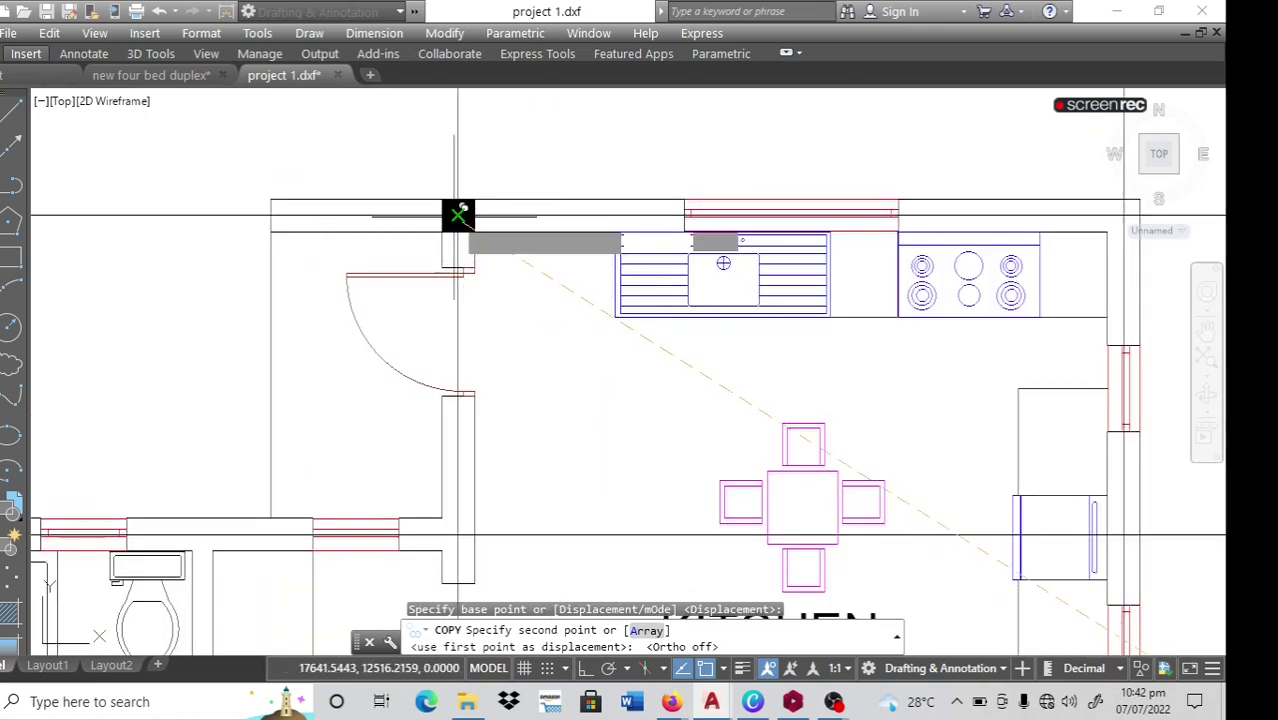
click(456, 216)
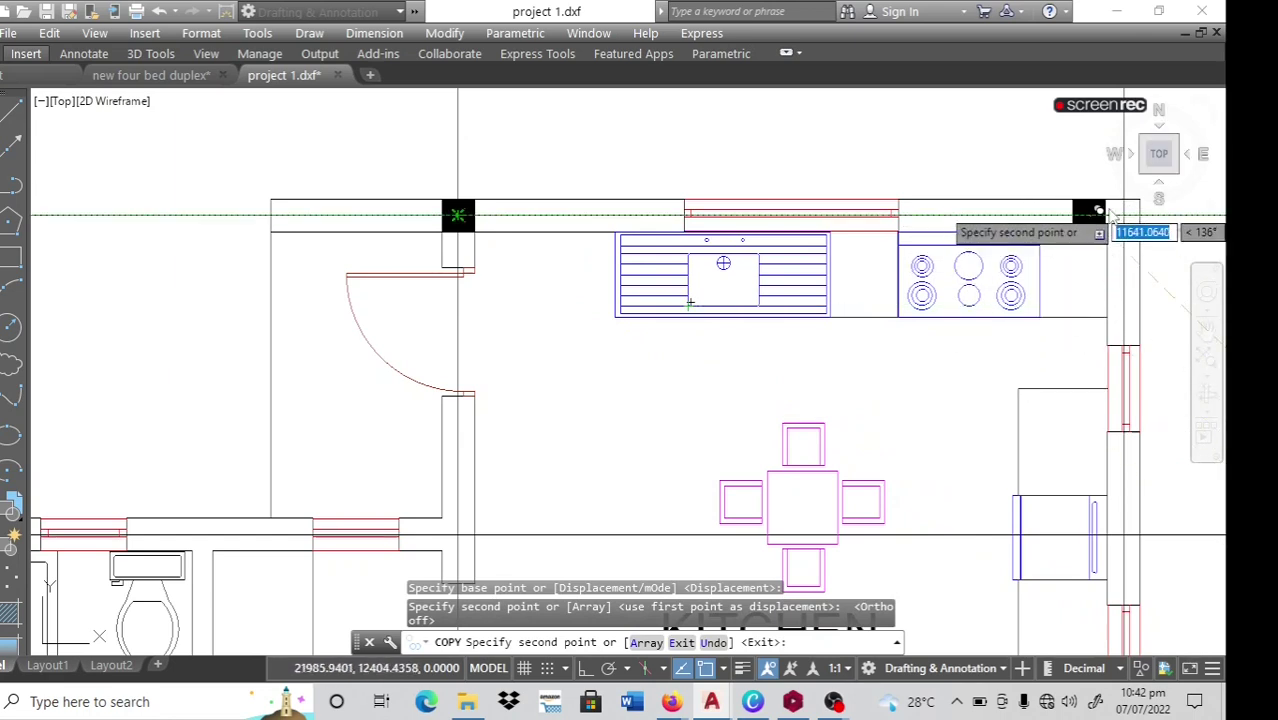
scroll(905, 240, down, 2)
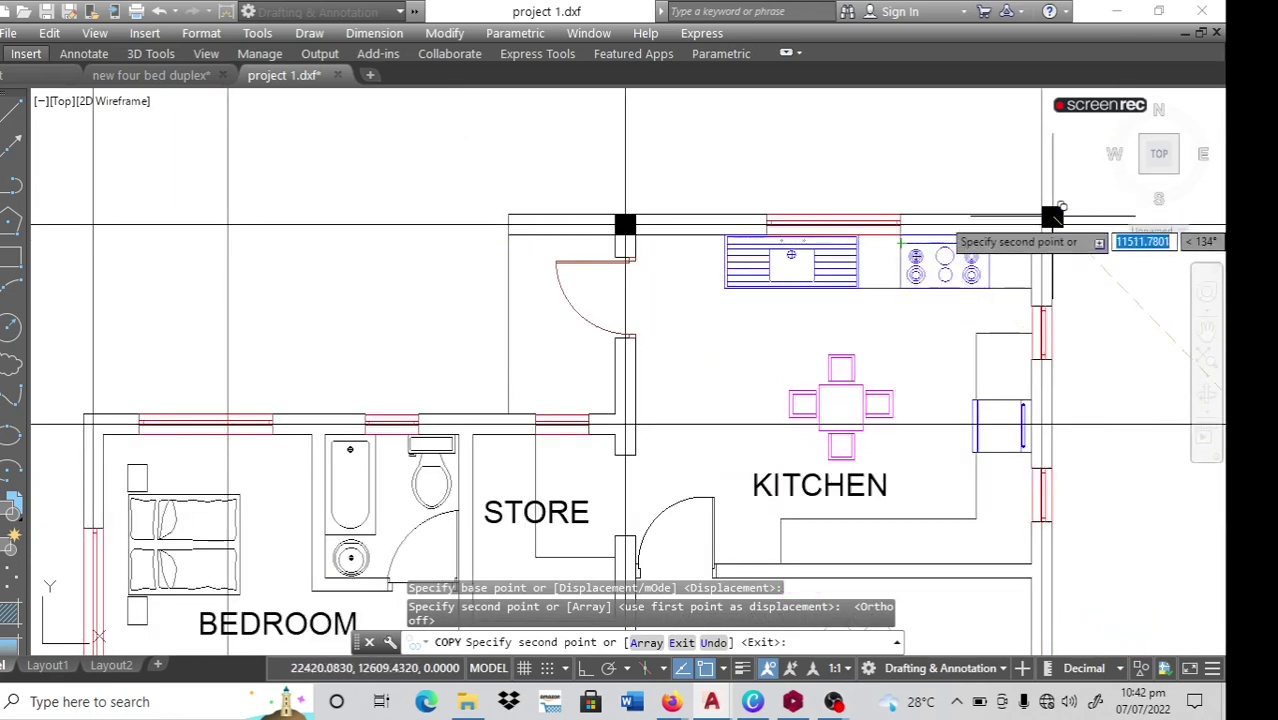
click(1043, 224)
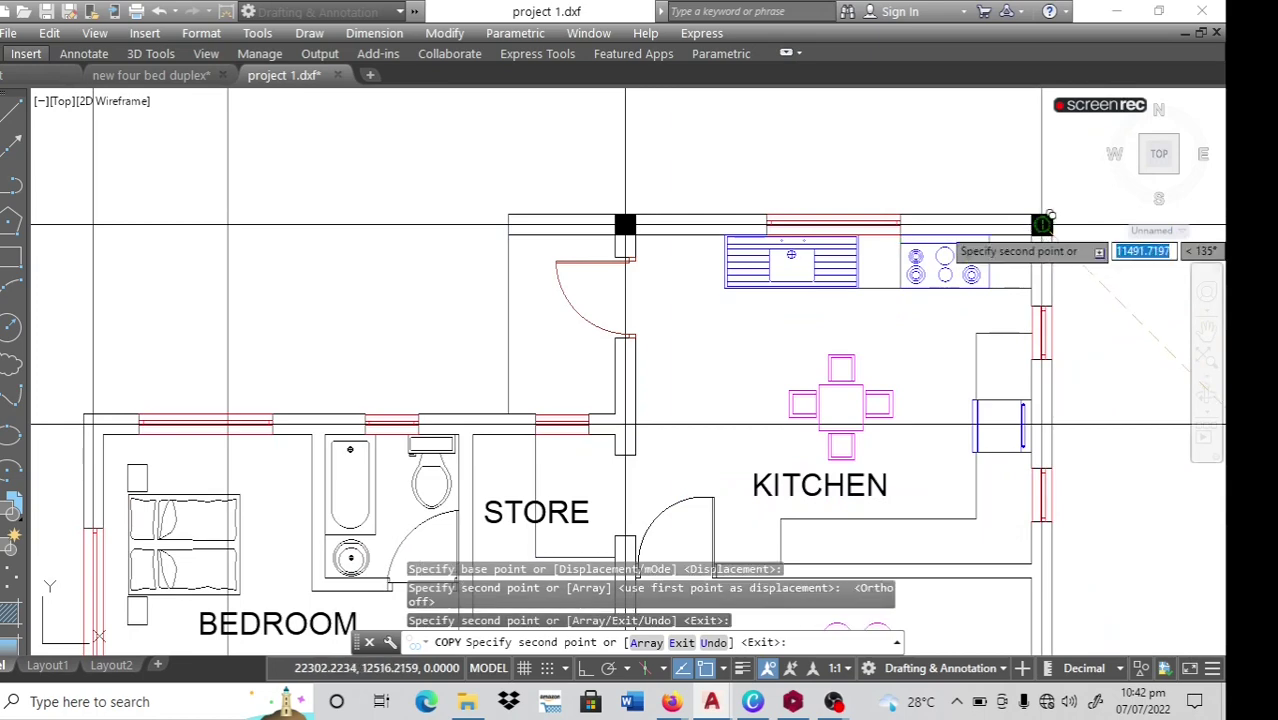
Copy the column to the bedroom's upper-left corner, the store's upper-right corner and the kitchen's right wall along the same axis.
scroll(884, 302, down, 3)
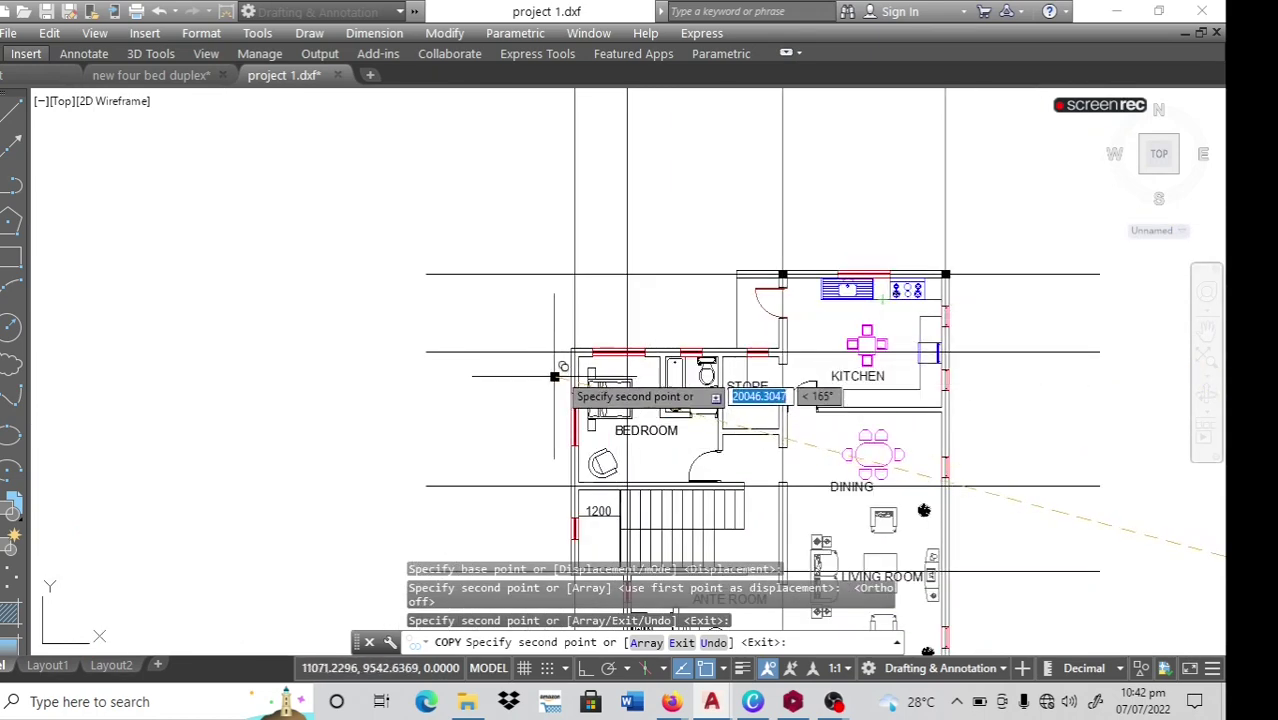
scroll(577, 350, up, 4)
click(577, 330)
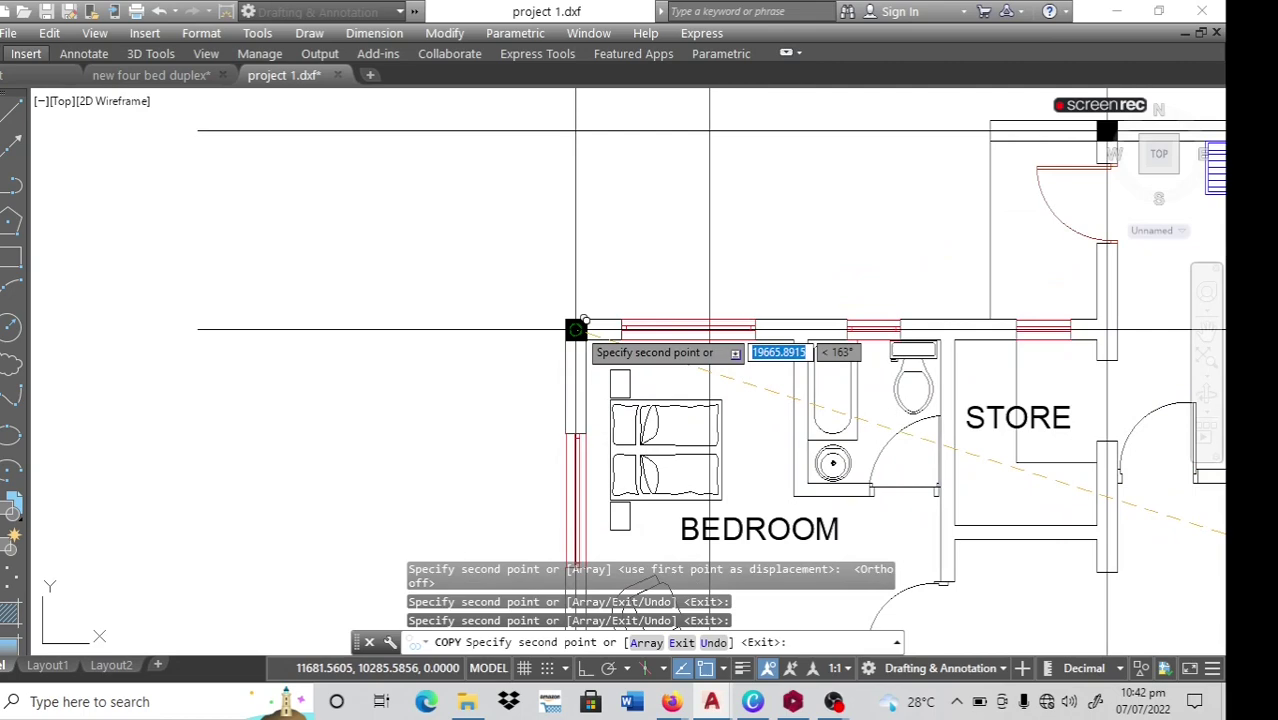
scroll(608, 338, down, 2)
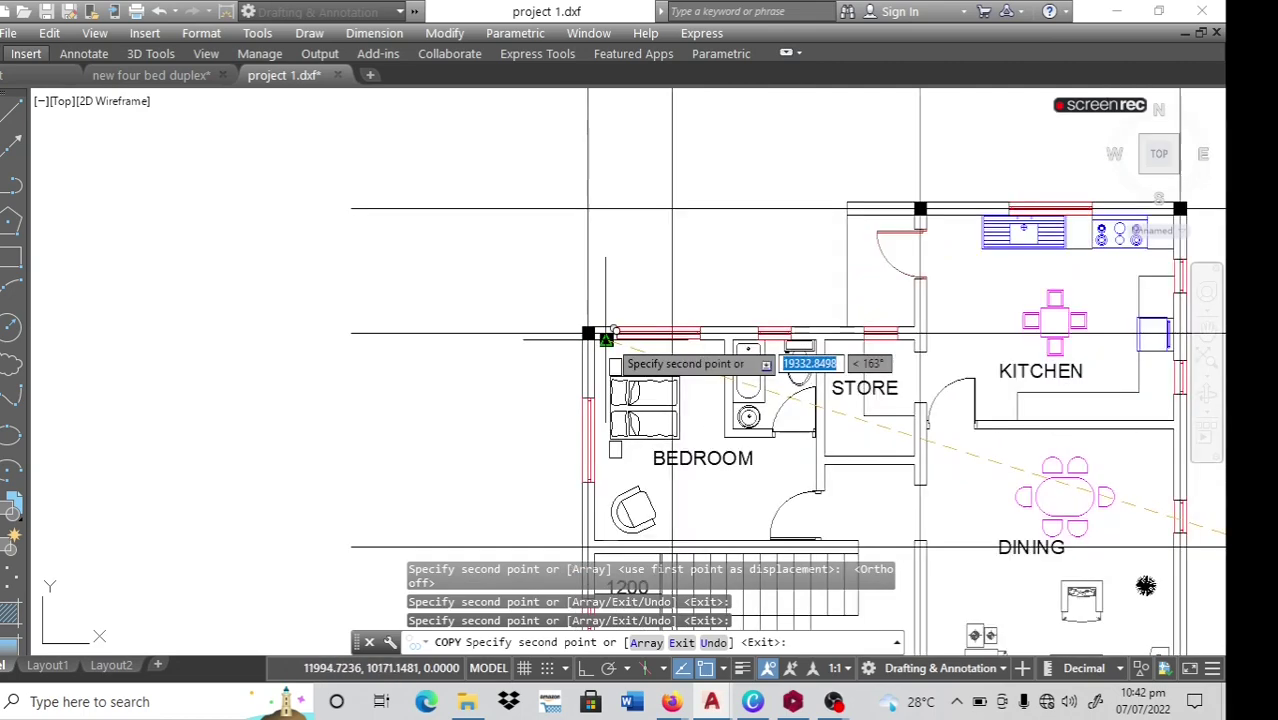
click(926, 334)
scroll(722, 327, down, 2)
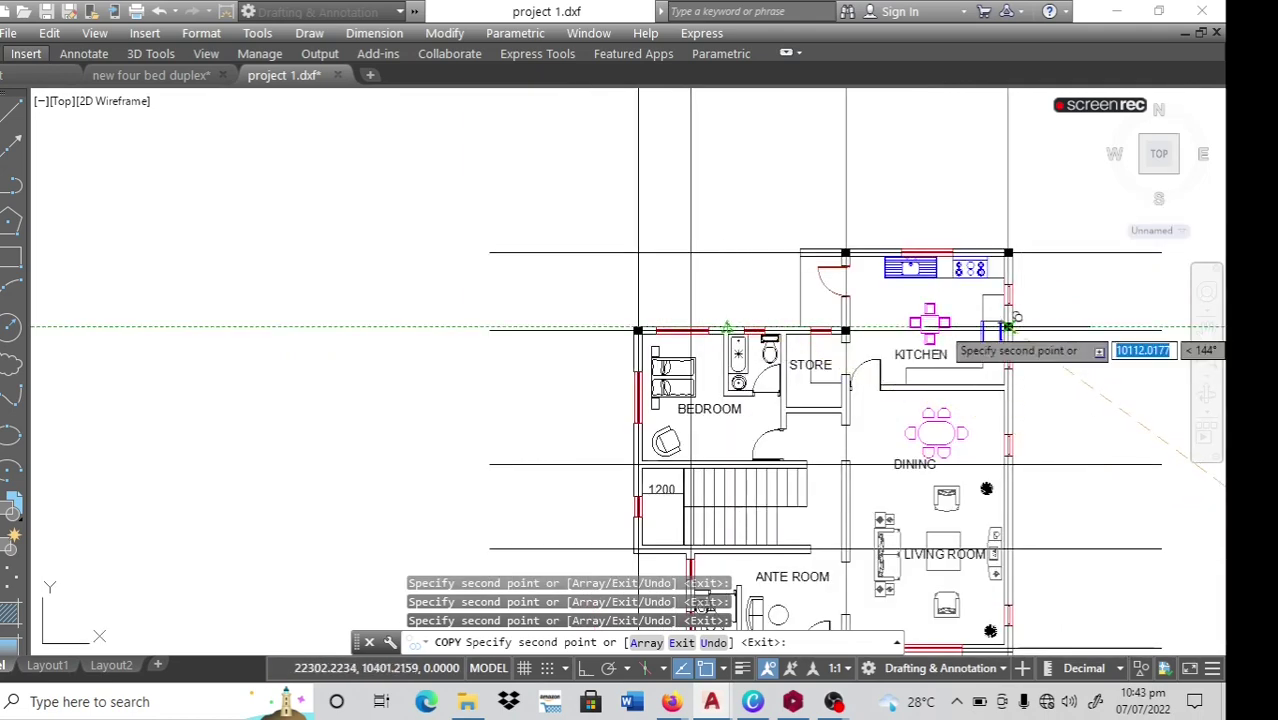
scroll(1010, 326, up, 6)
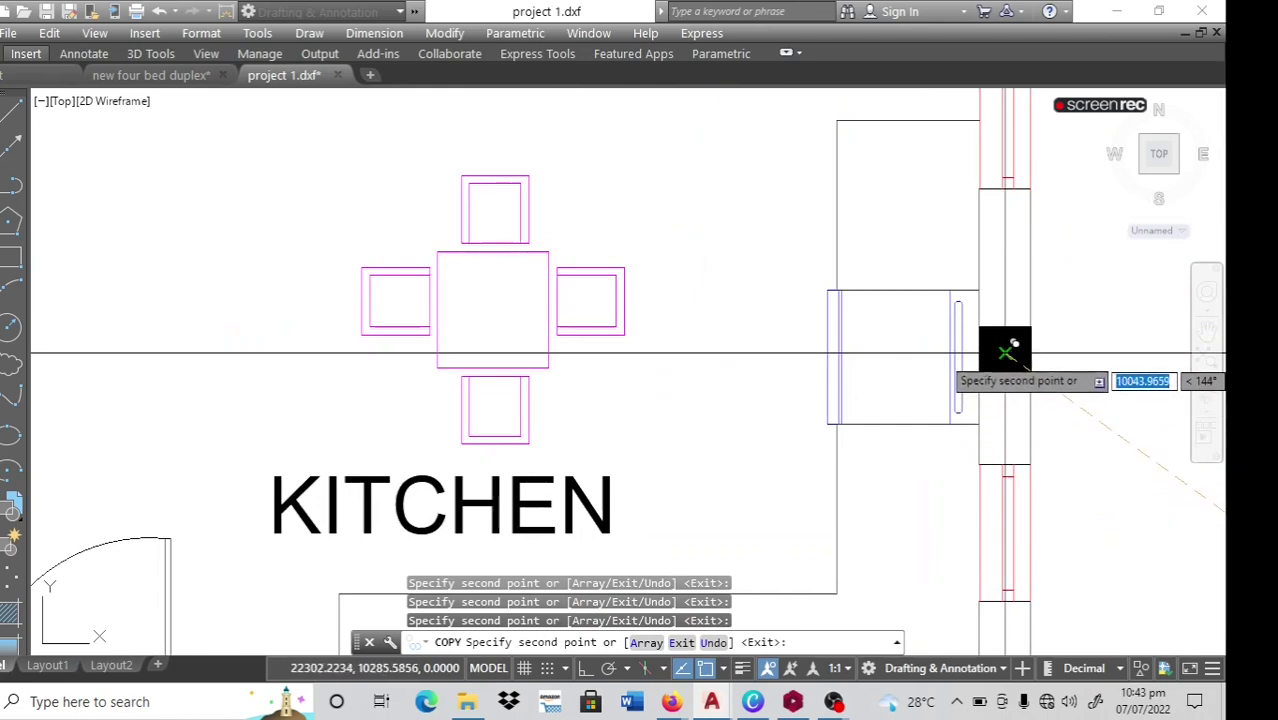
Copy the column to the axis intersections at the bedroom's lower-left corner and on the central wall beside the dining area.
scroll(750, 340, down, 5)
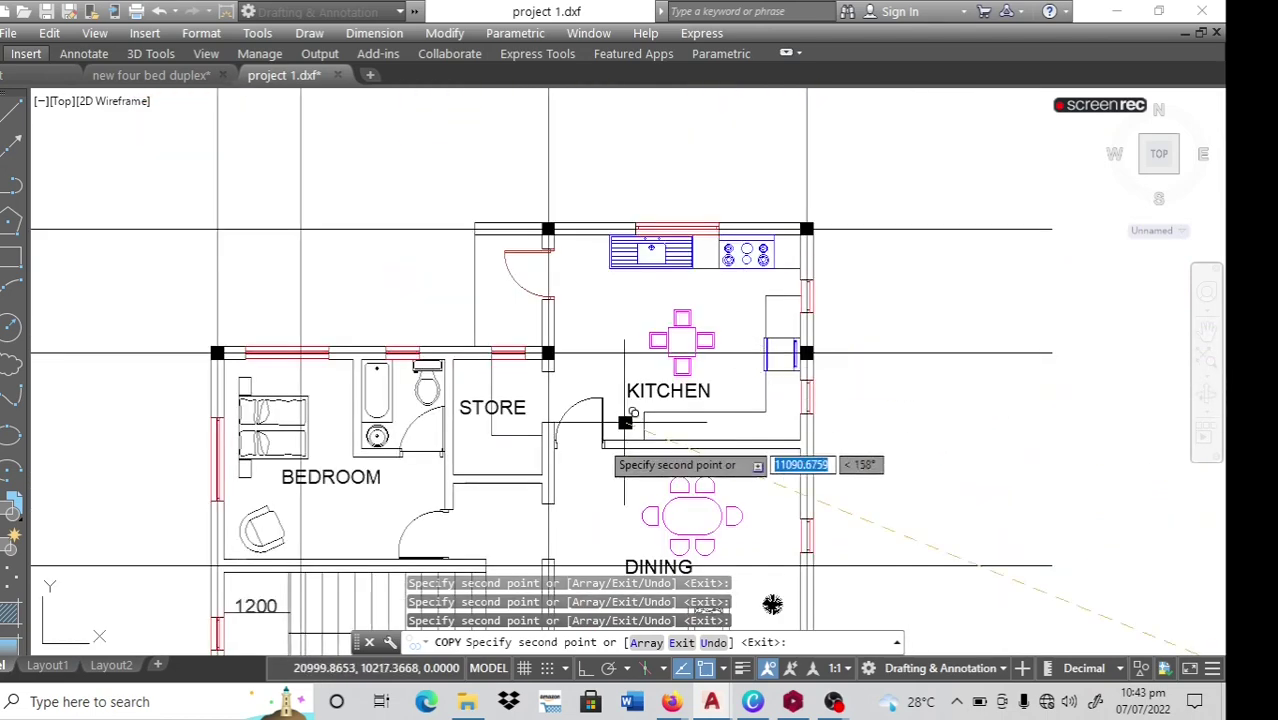
scroll(556, 350, down, 1)
scroll(340, 492, up, 3)
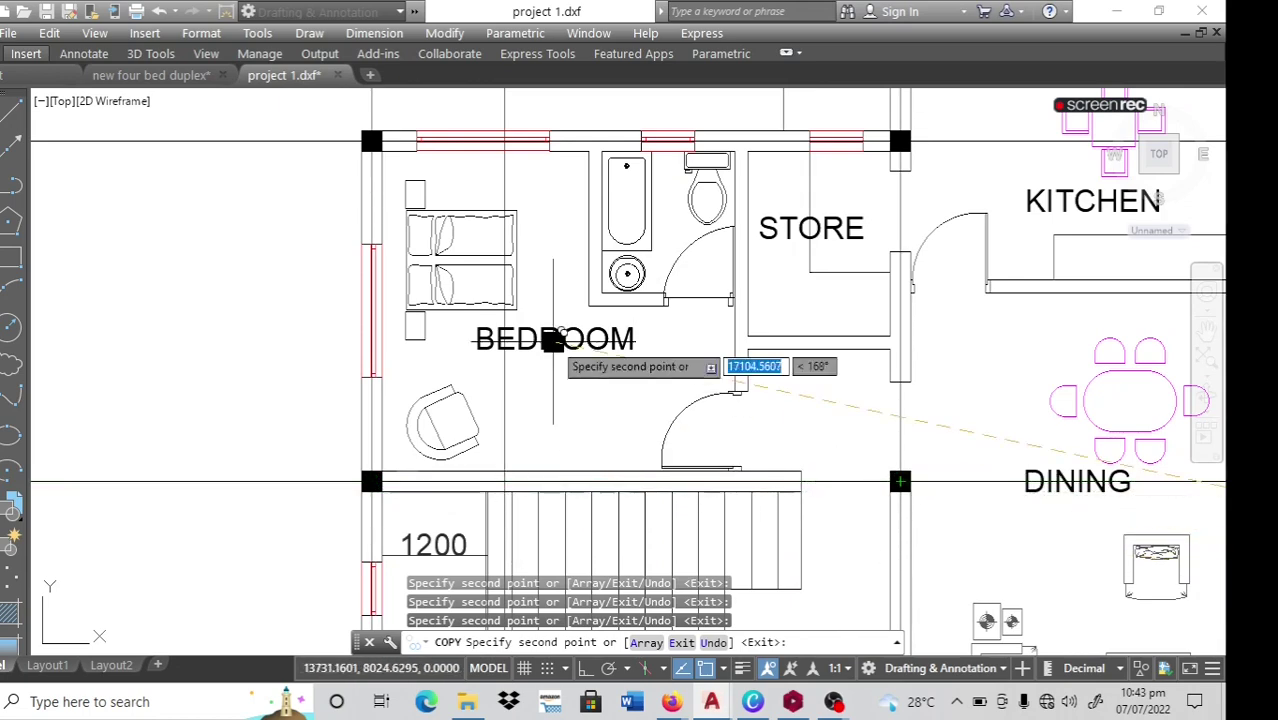
Copy the column to the staircase's lower-left corner and to both staircase walls where the toilet's outer wall axis crosses them.
scroll(500, 352, down, 3)
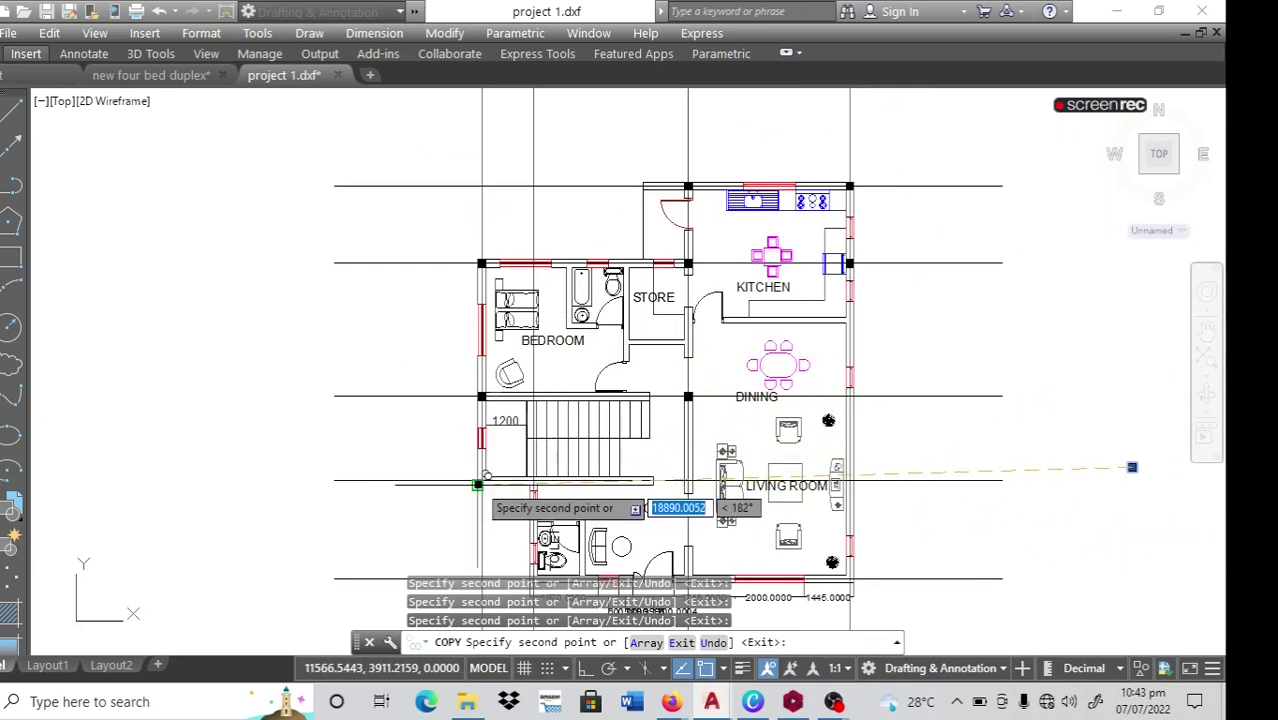
scroll(481, 486, up, 5)
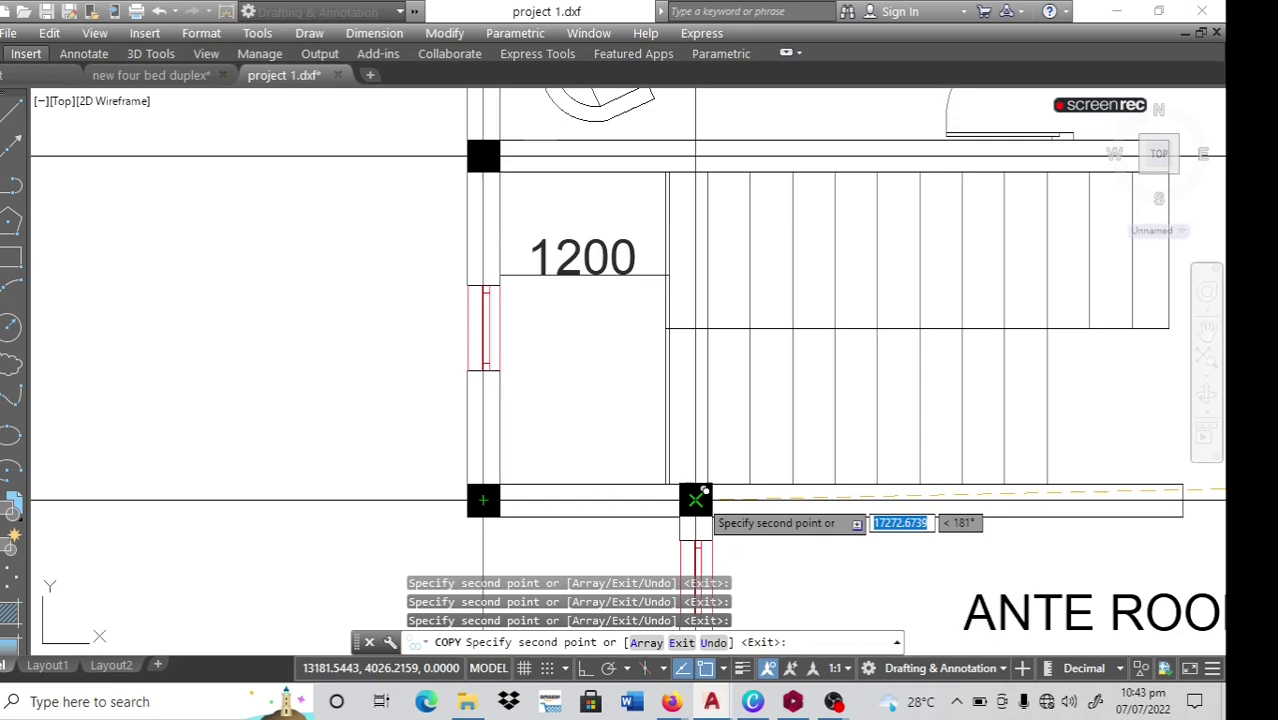
click(695, 500)
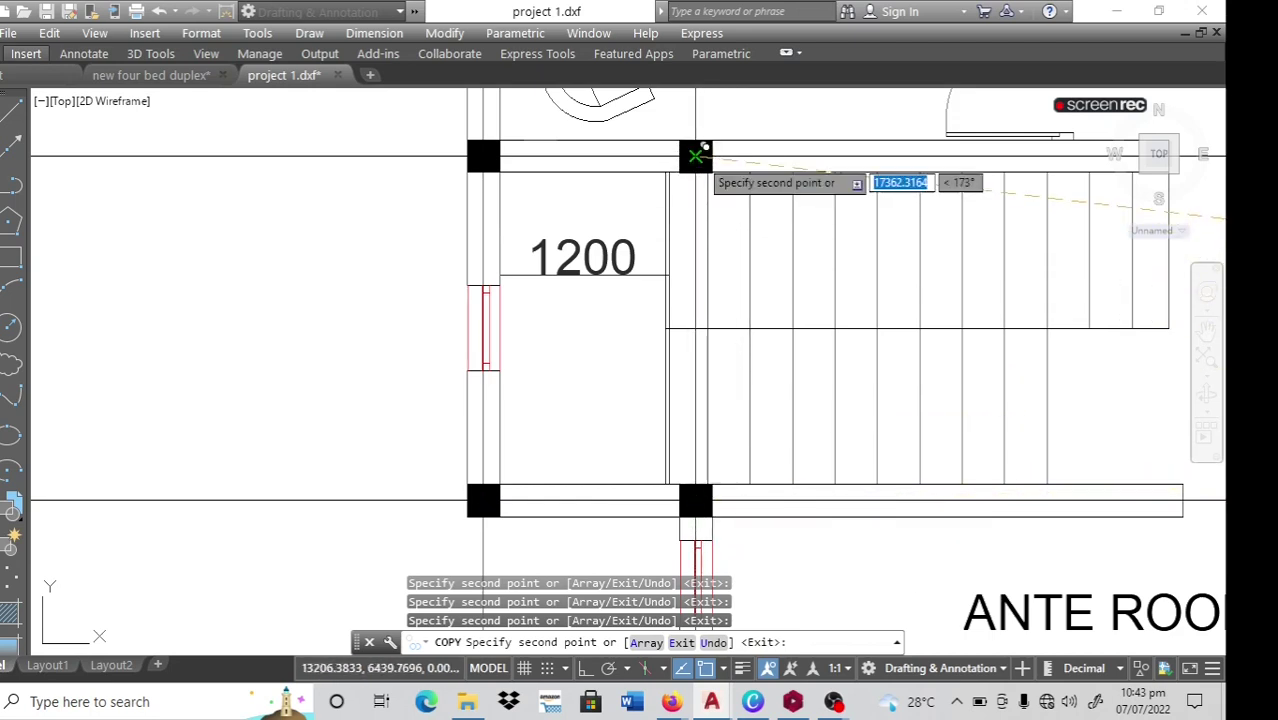
click(695, 155)
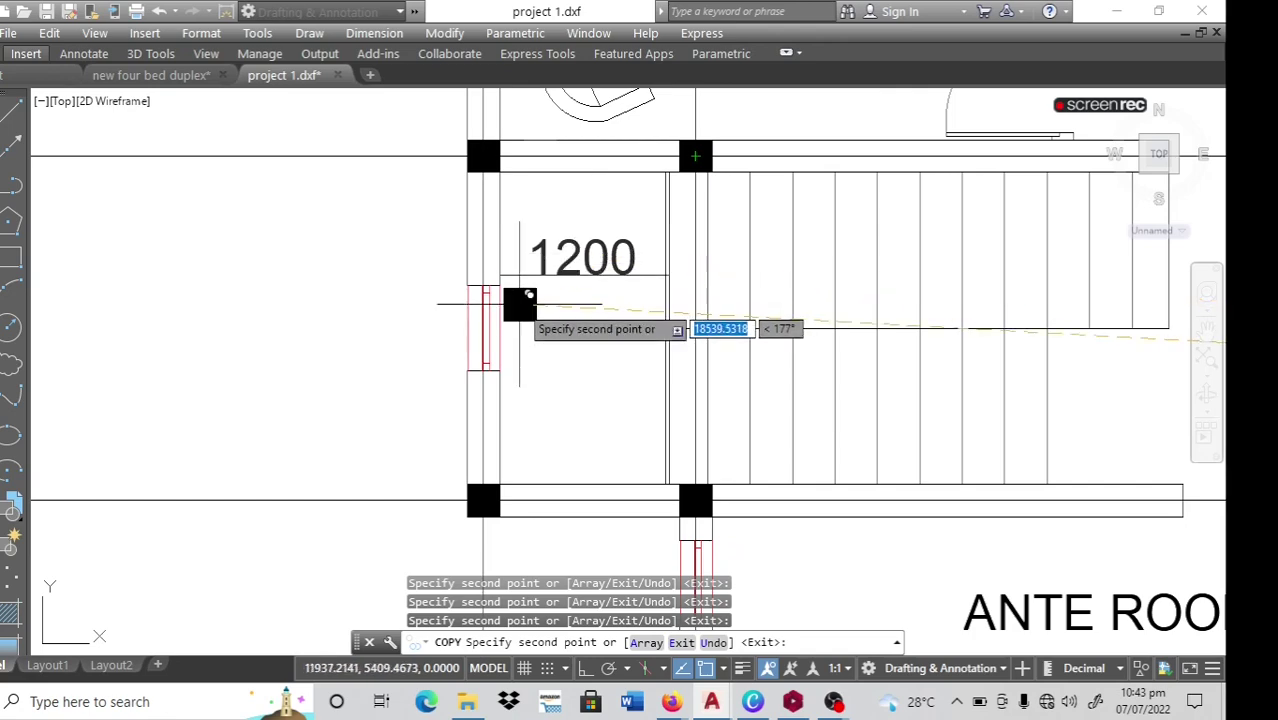
Copy the column along the two staircase axes to the remaining central and right outer wall intersections, and to the living room's lower-right corner.
scroll(519, 302, down, 2)
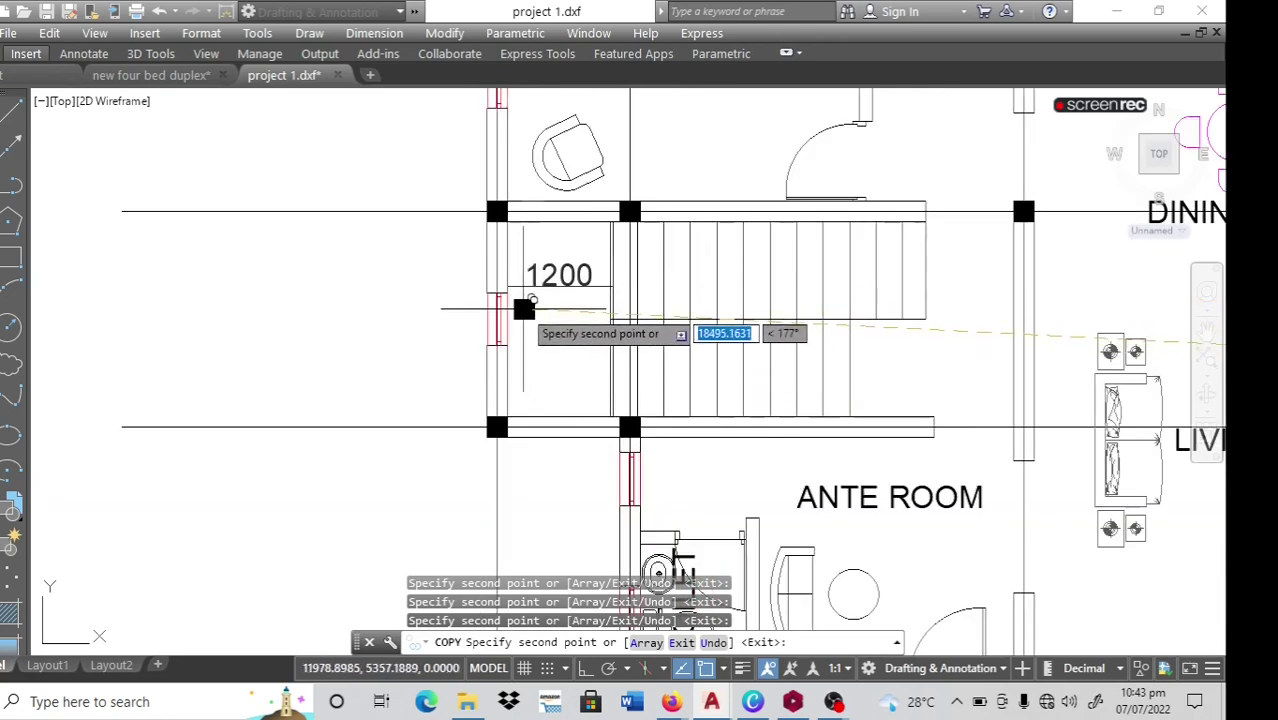
scroll(524, 309, down, 2)
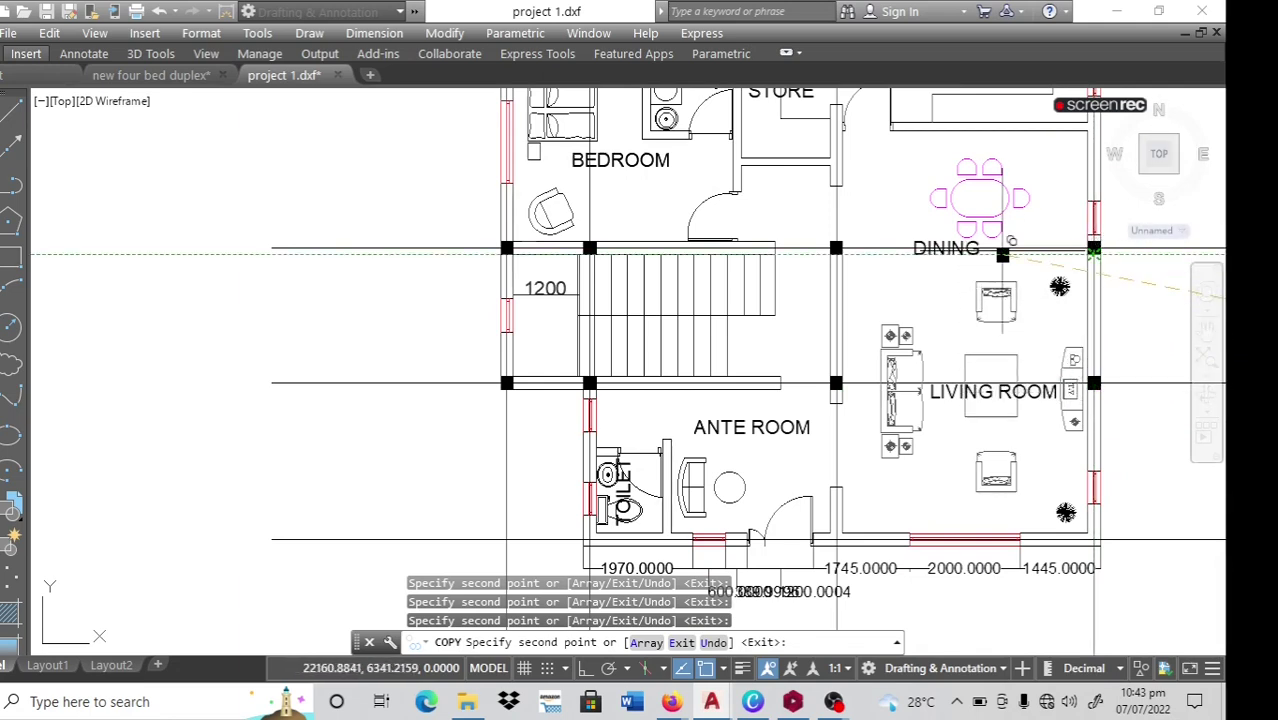
scroll(1008, 244, down, 2)
scroll(973, 430, up, 2)
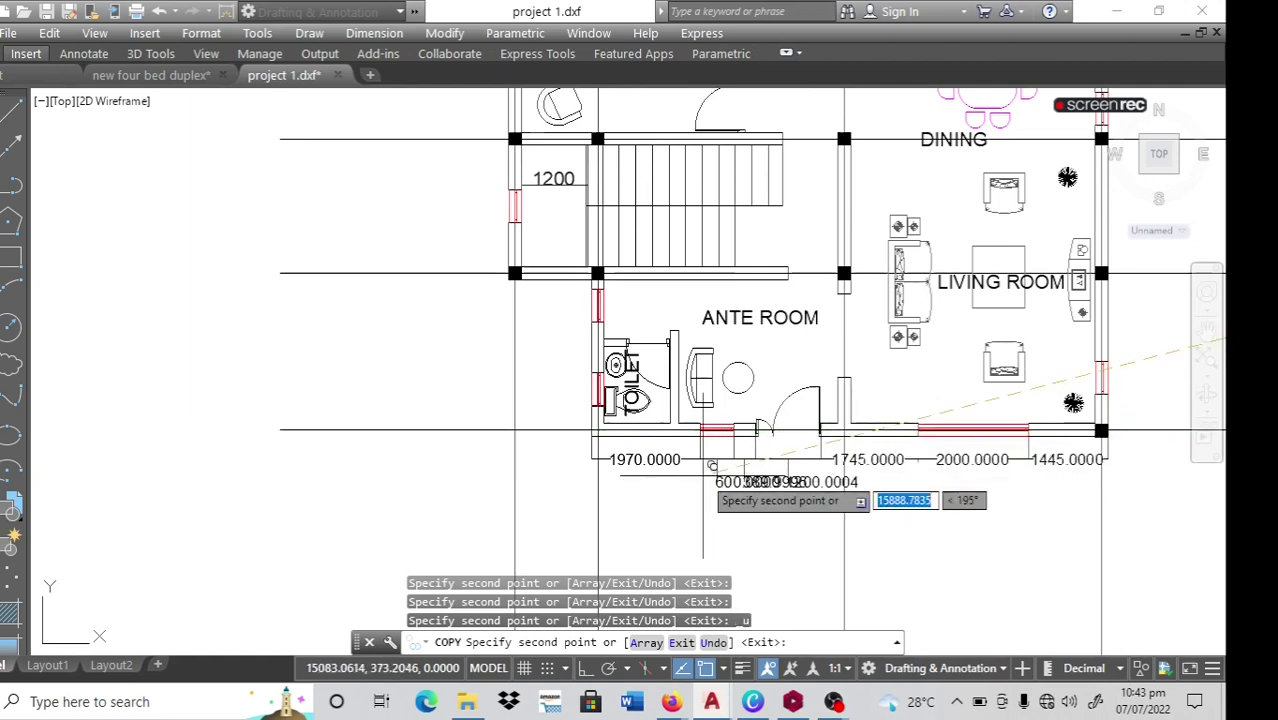
Undo the last misplaced copy and place columns at the living room's lower-left corner and the toilet's outer lower-left corner.
key(u)
key(Return)
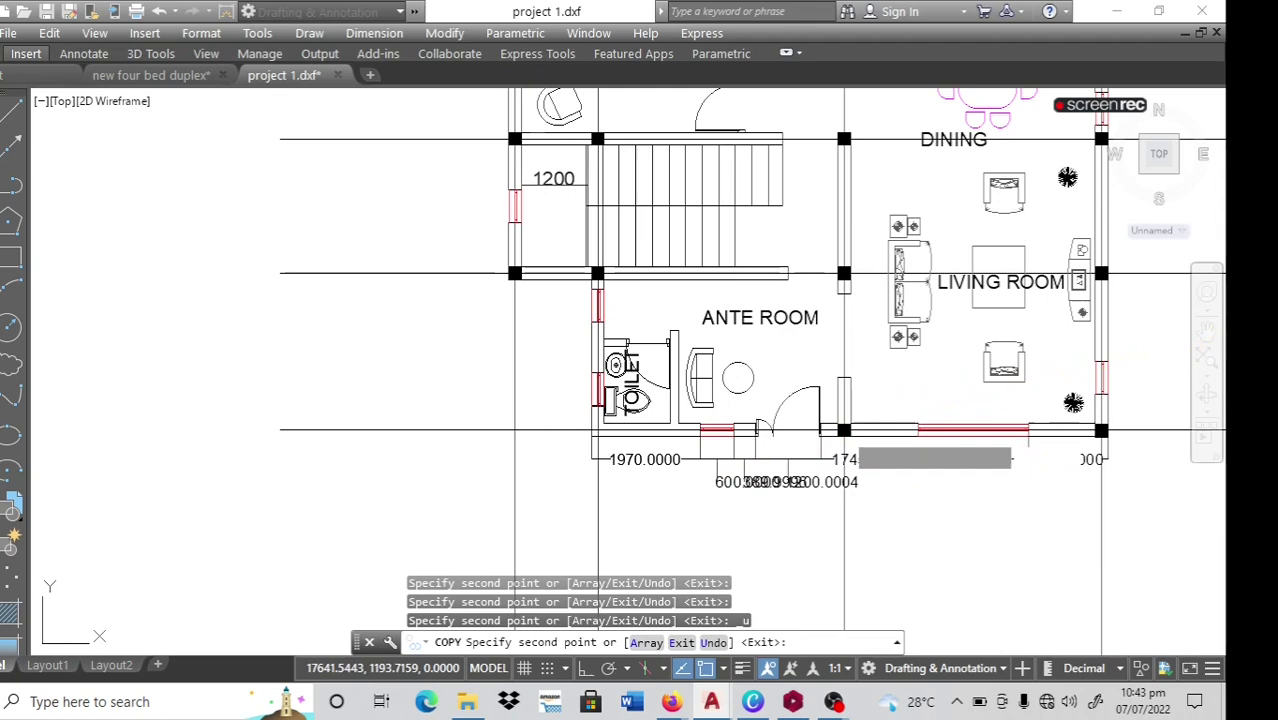
click(844, 430)
scroll(597, 432, up, 10)
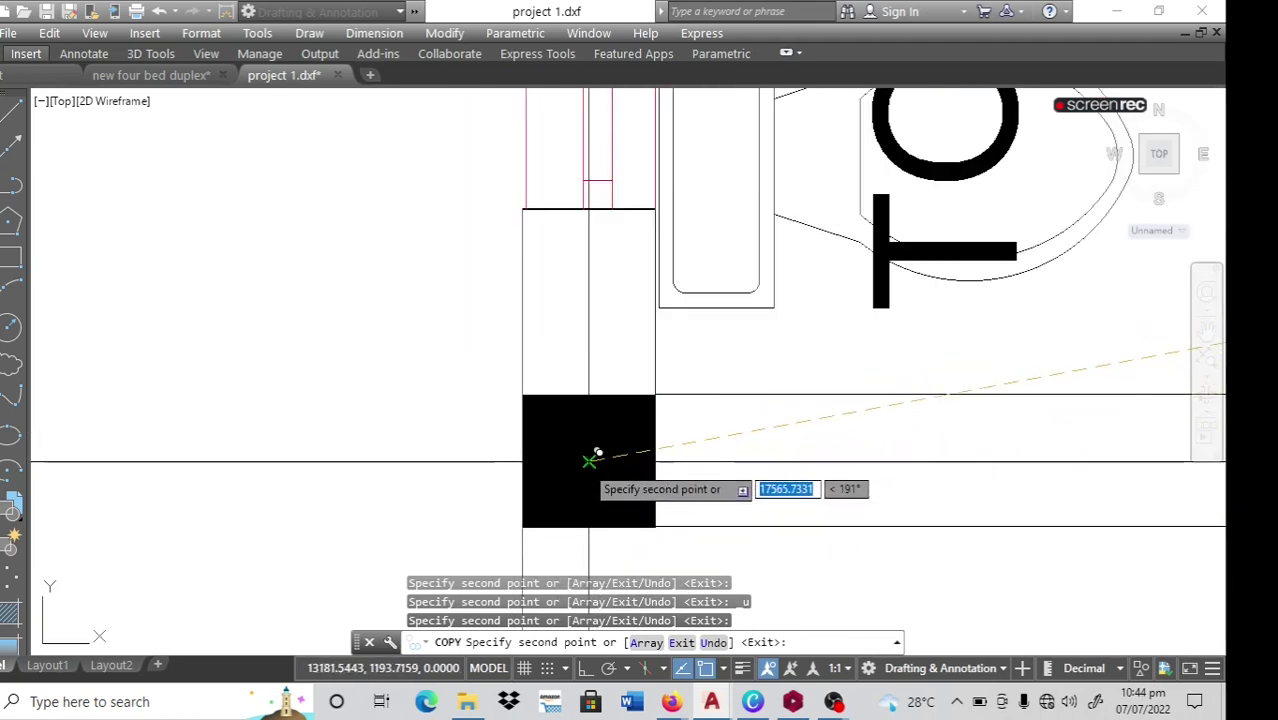
scroll(560, 440, down, 6)
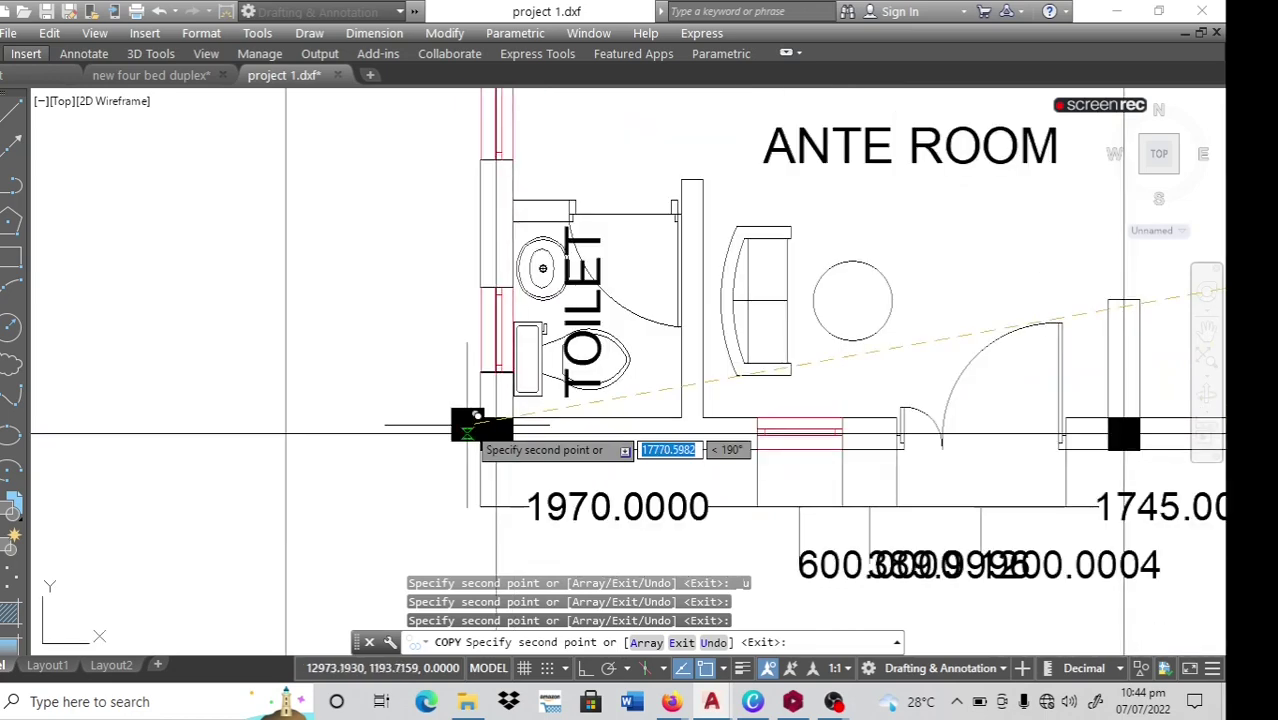
key(Escape)
Delete the original column square left in the empty space beside the floor plan.
scroll(370, 432, down, 4)
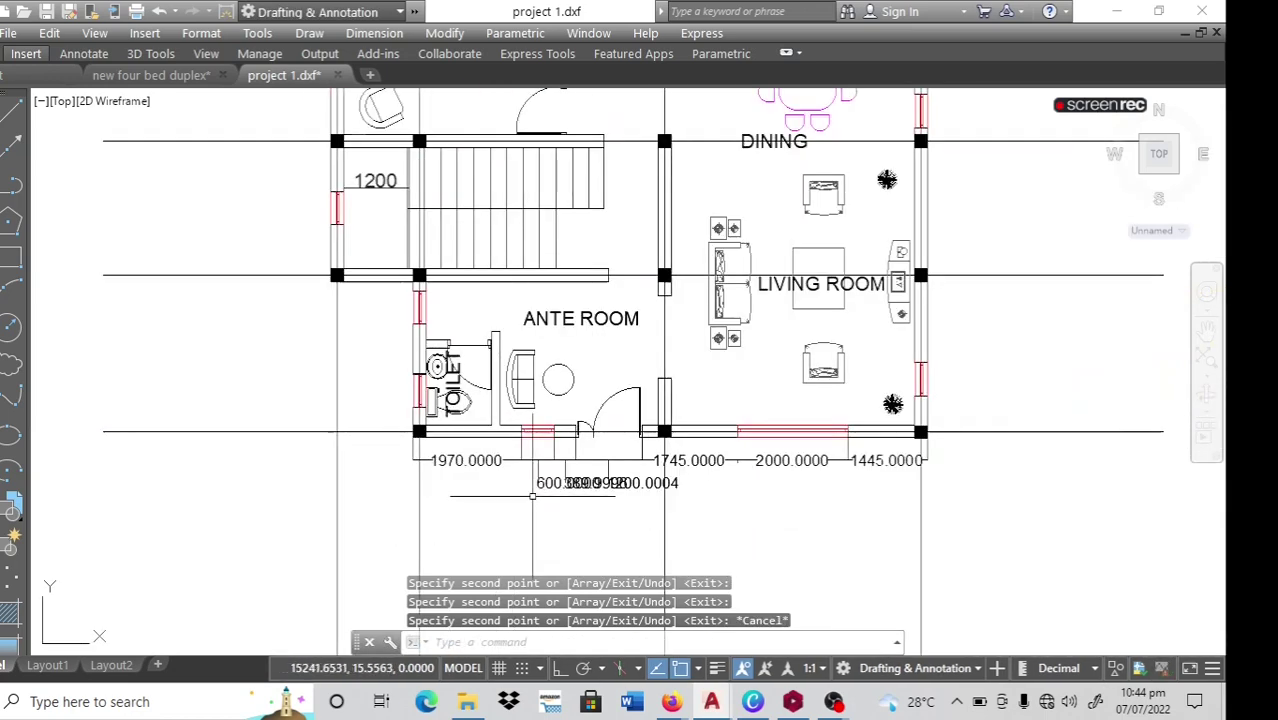
scroll(532, 494, down, 3)
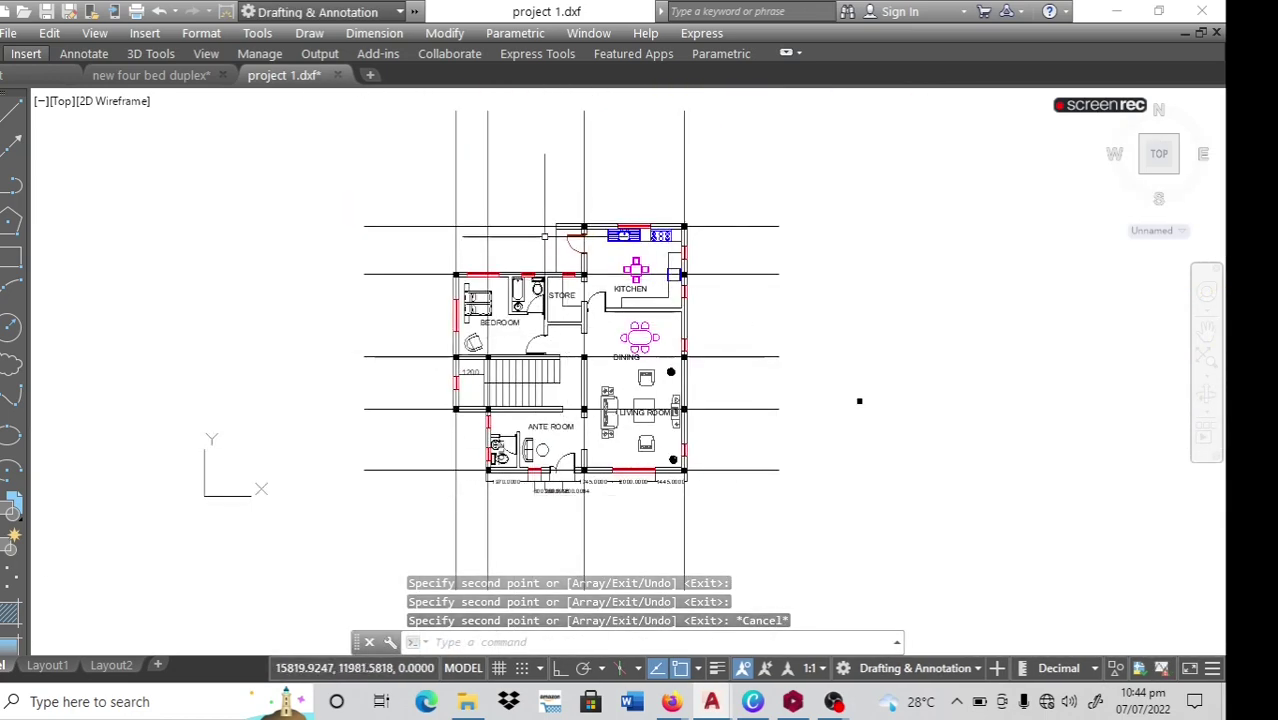
click(902, 377)
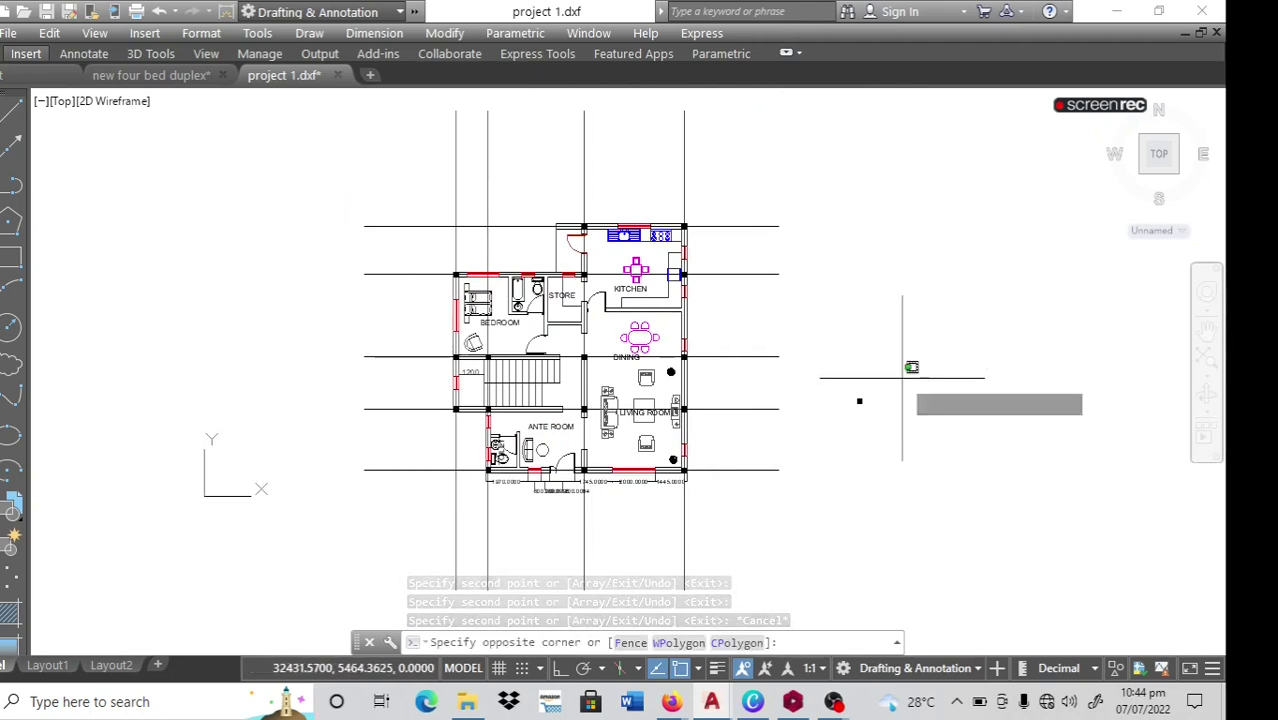
click(857, 400)
key(Delete)
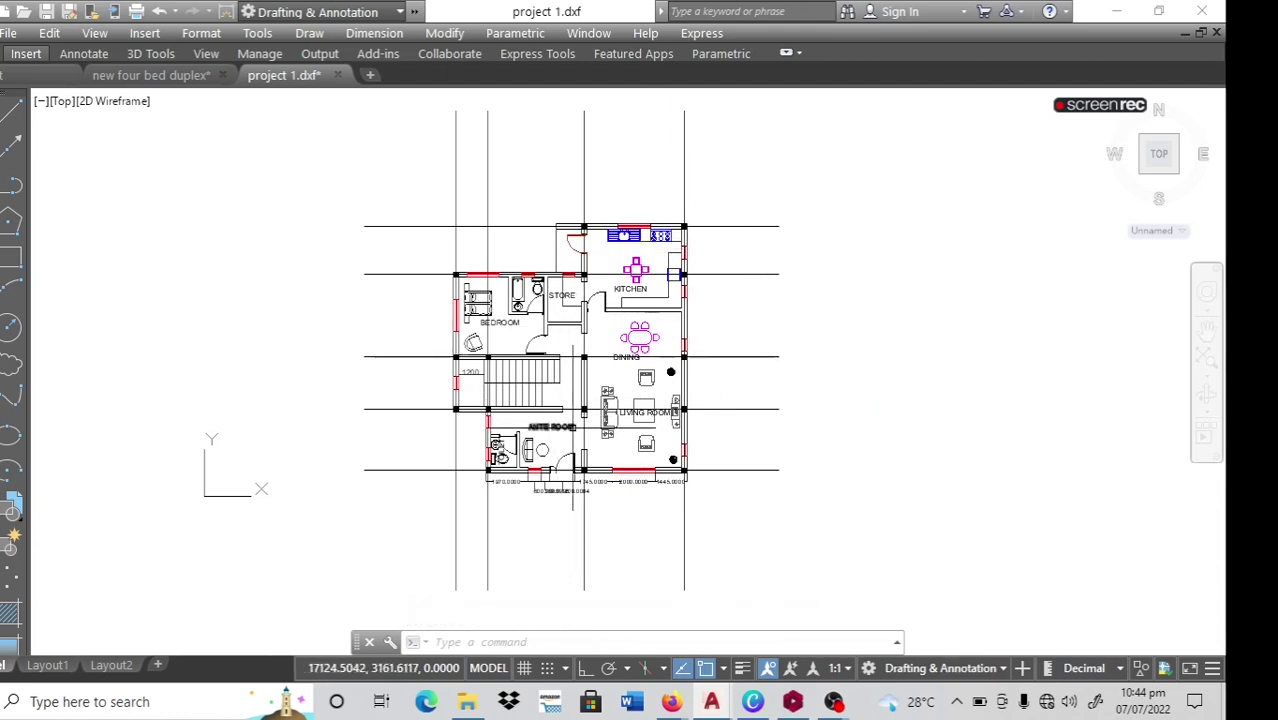
Save the drawing in the Documents folder as project1.dxf in AutoCAD 2010/LT2010 DXF format.
click(8, 34)
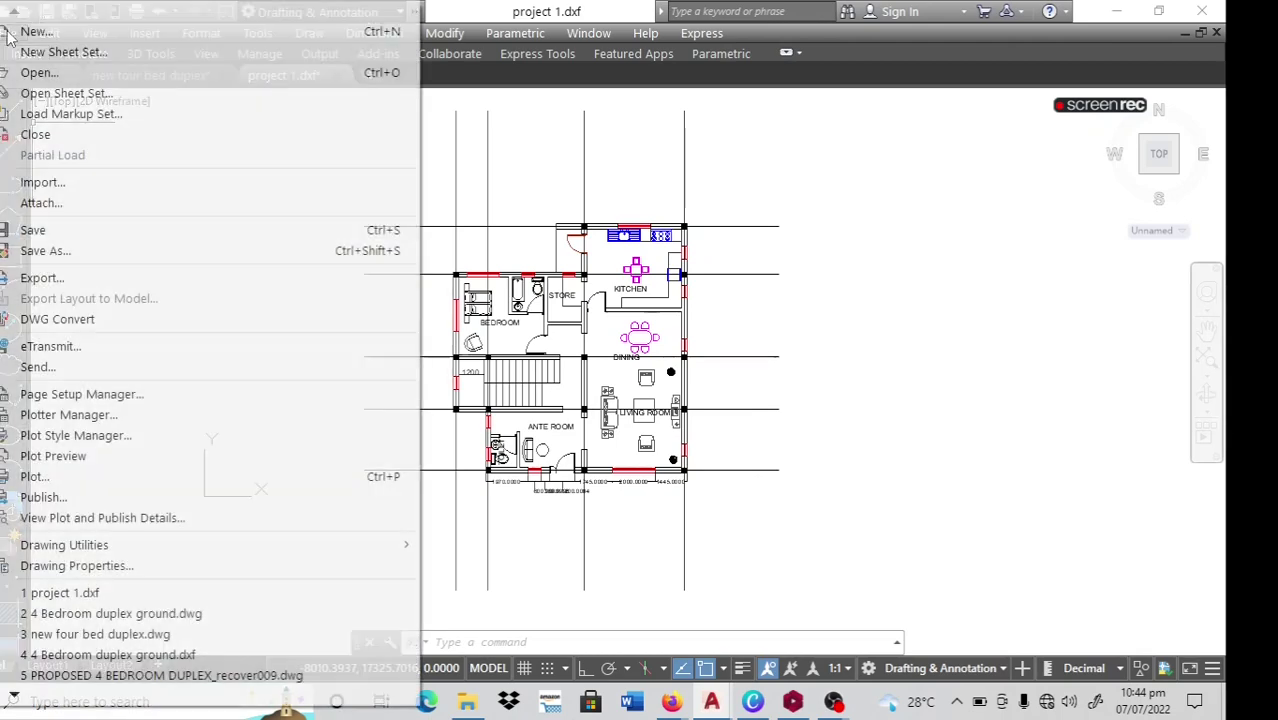
click(85, 253)
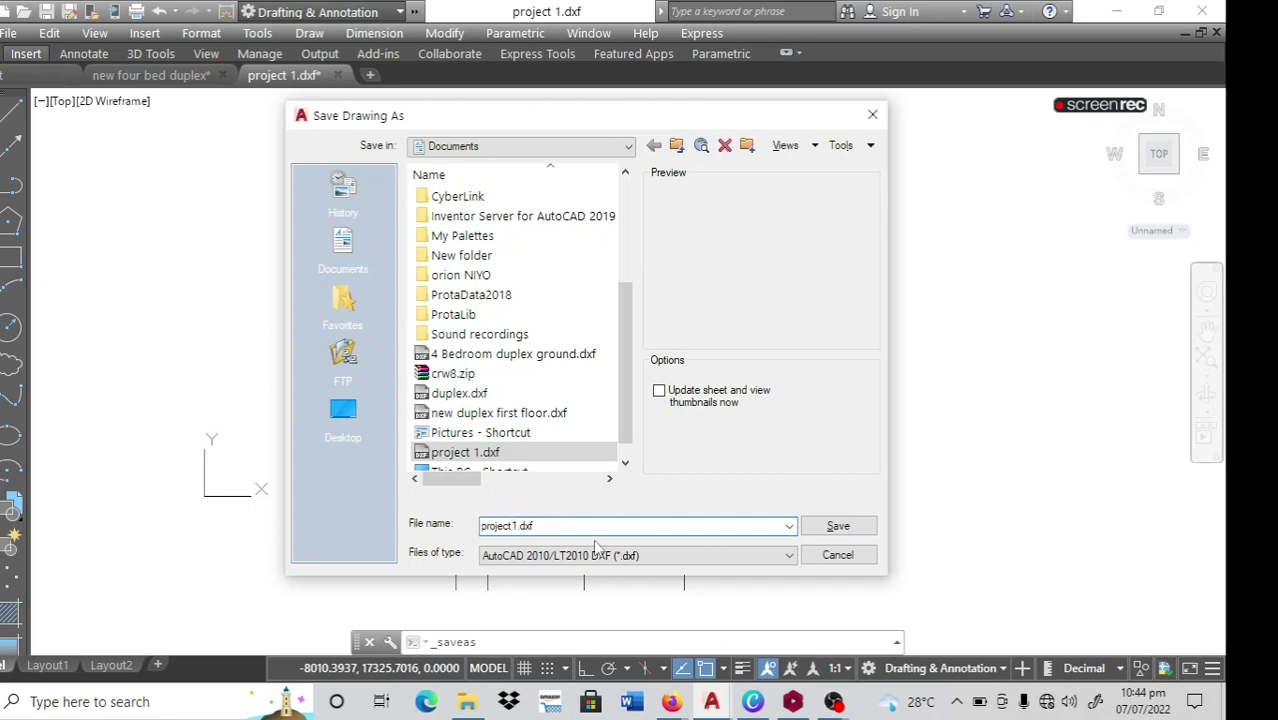
click(833, 528)
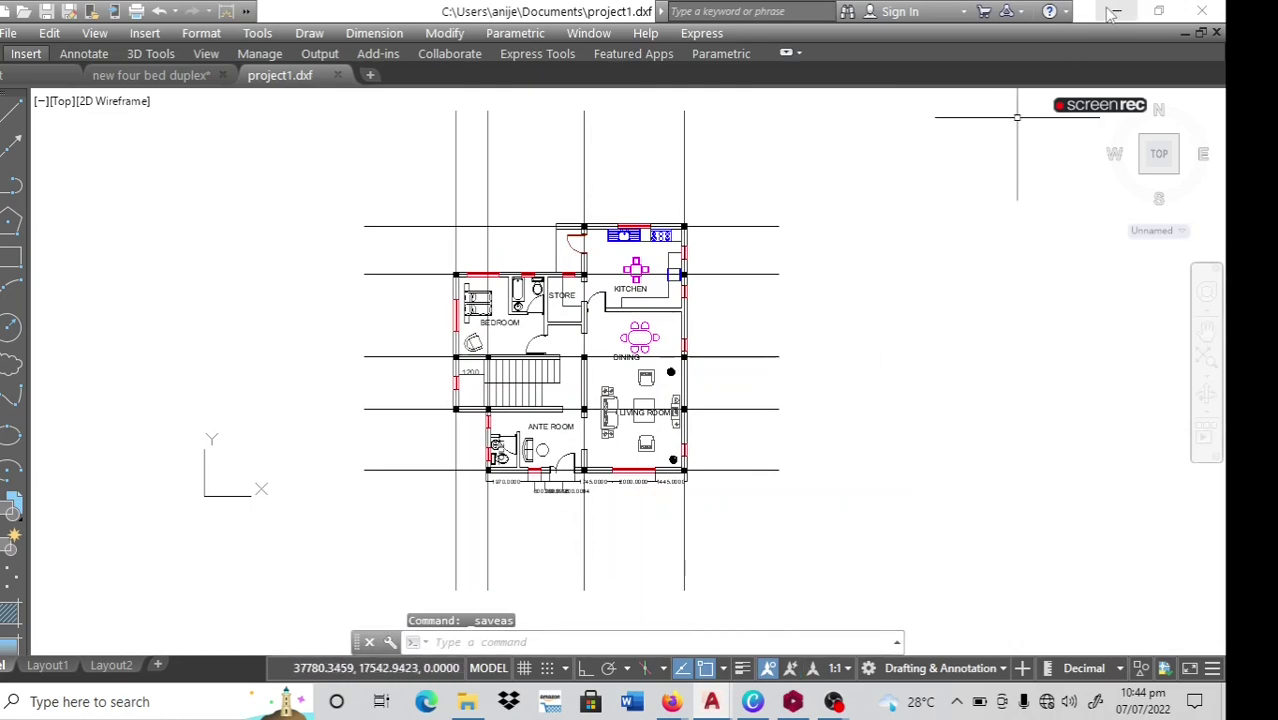
Switch to ProtaStructure and create a new project named Project1 with the settings imported from the UK (BS8110) template.
click(792, 702)
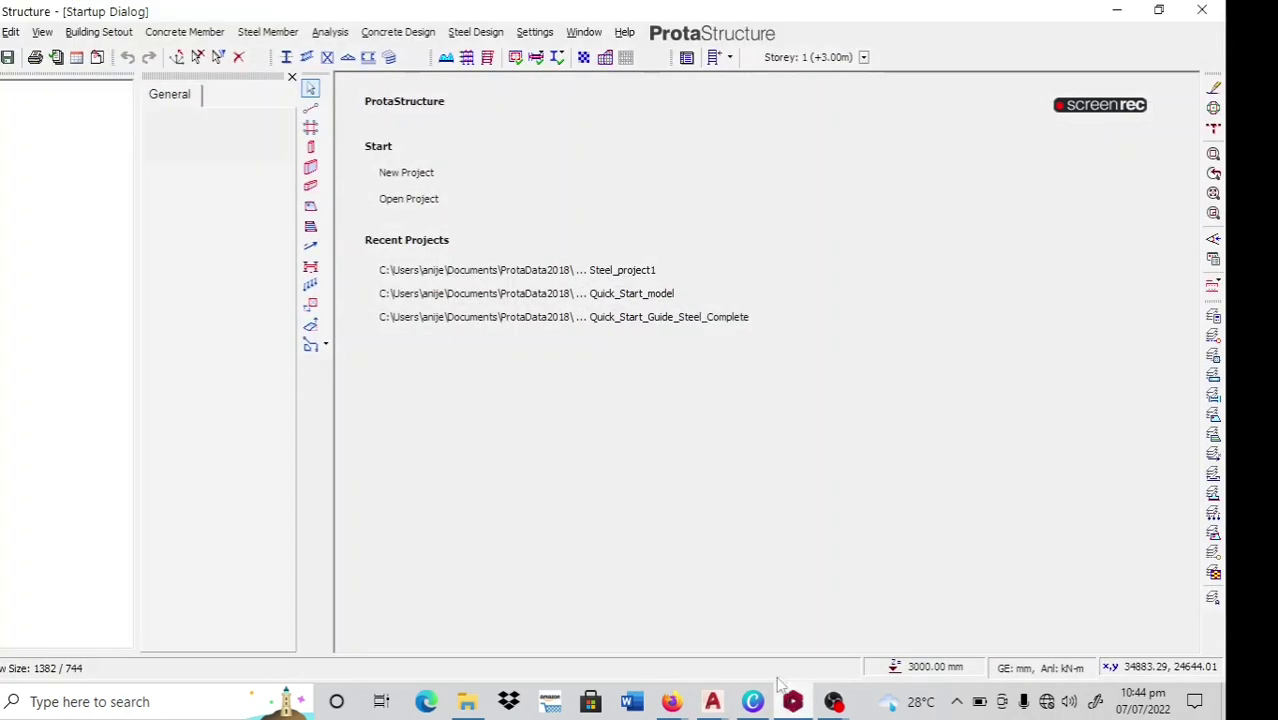
click(420, 174)
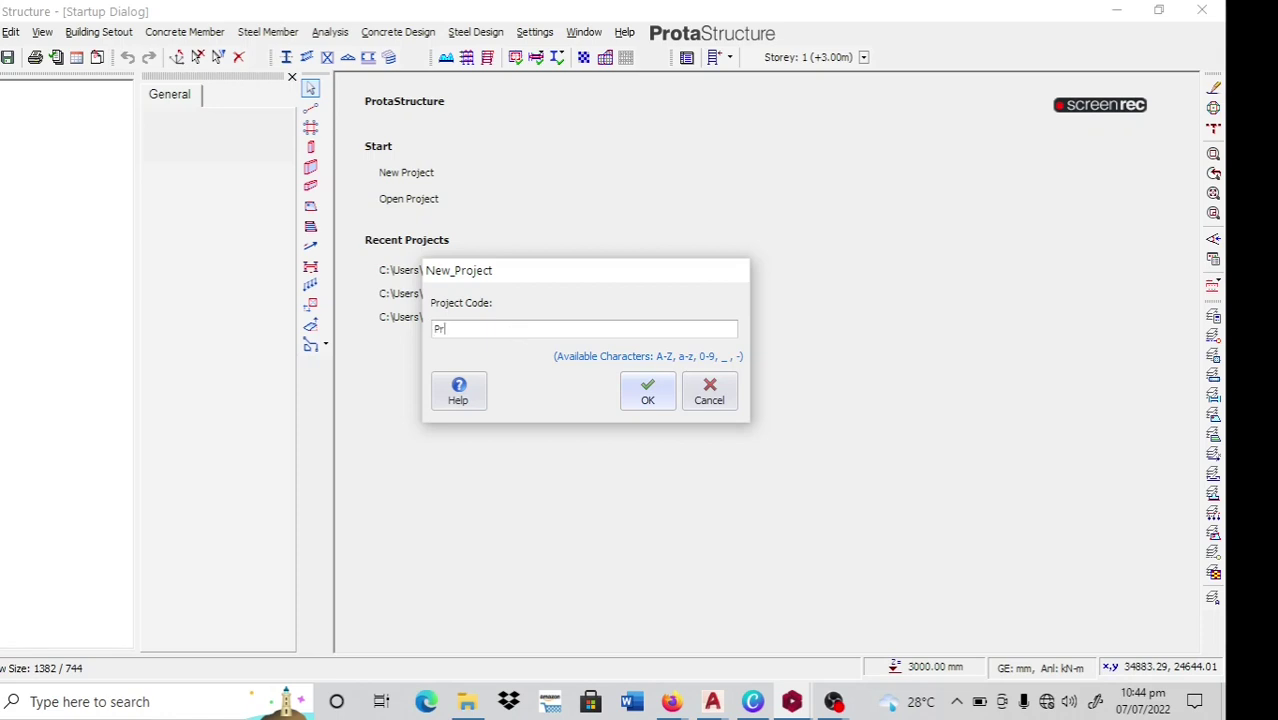
text(ject1)
click(660, 403)
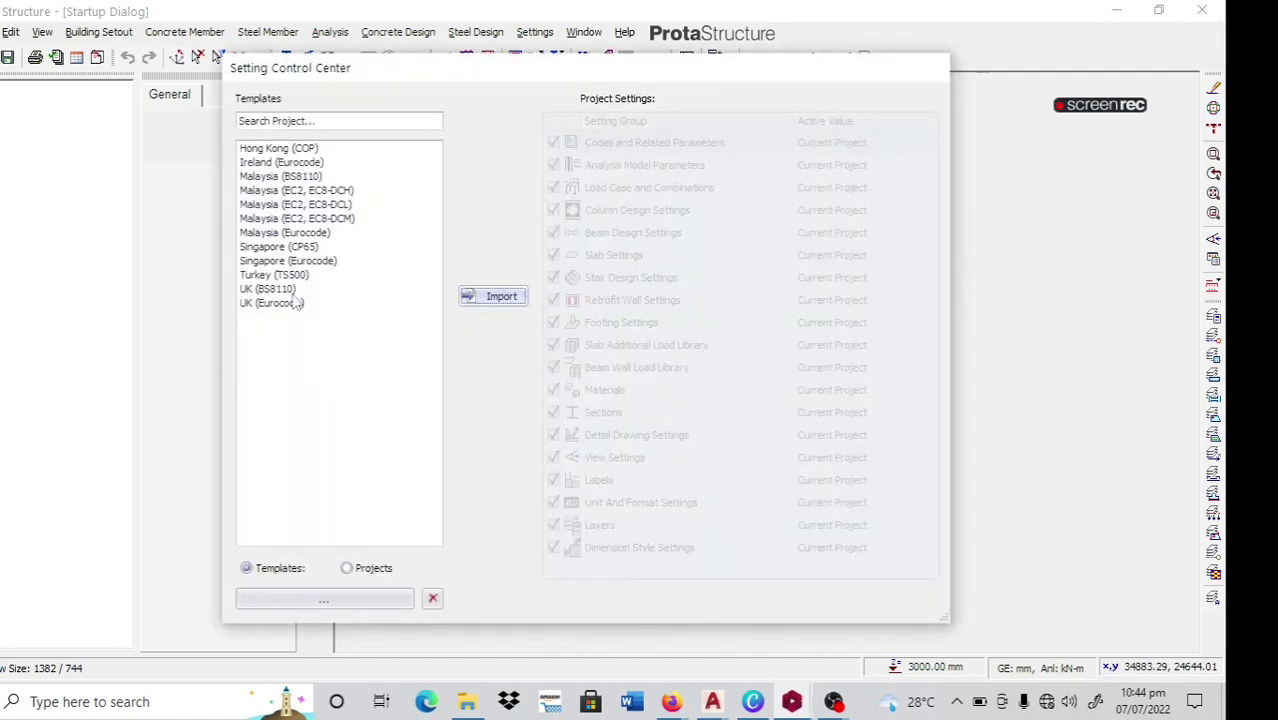
click(268, 289)
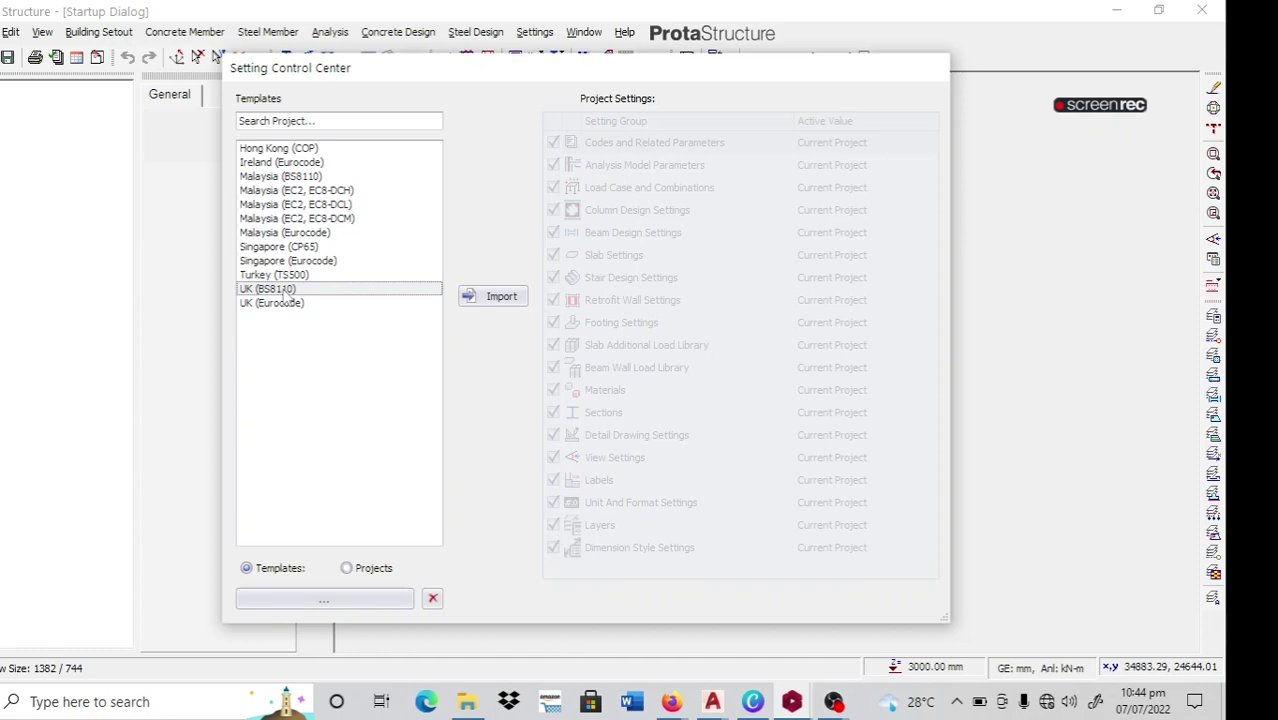
click(505, 297)
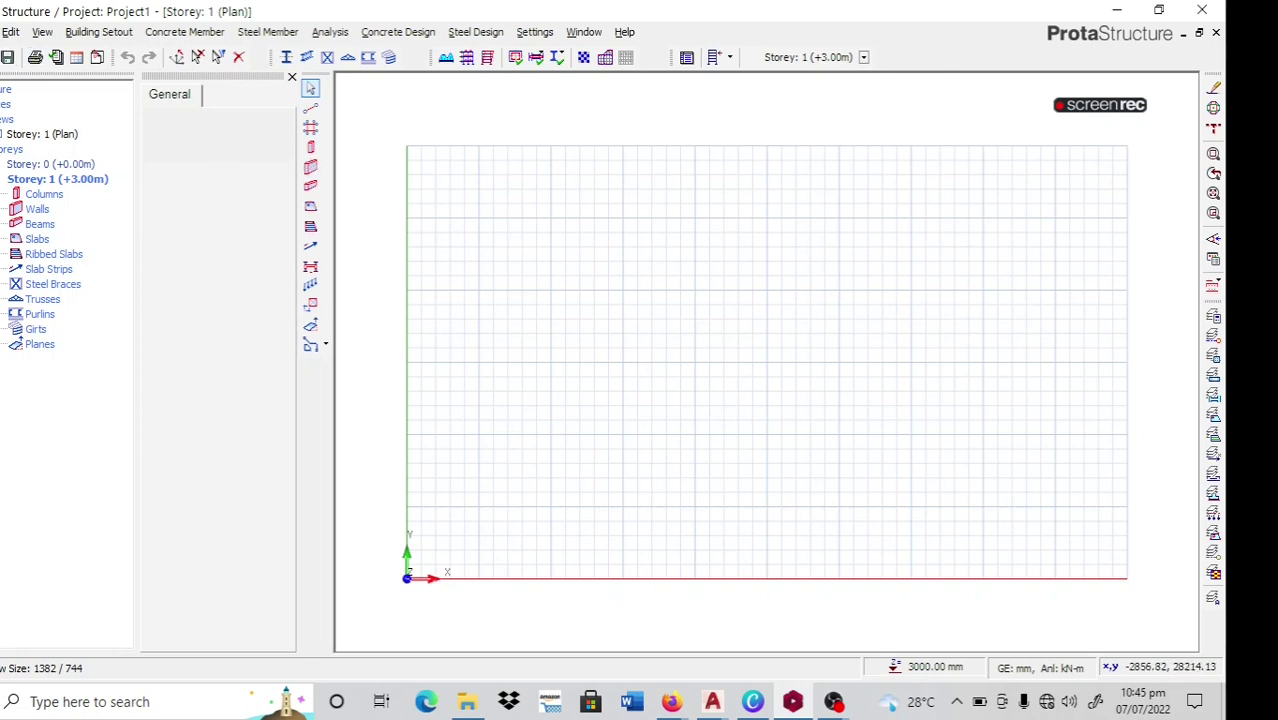
Load project1.dxf from the Documents folder as an external reference drawing, in mm and with text entities displayed.
click(2, 31)
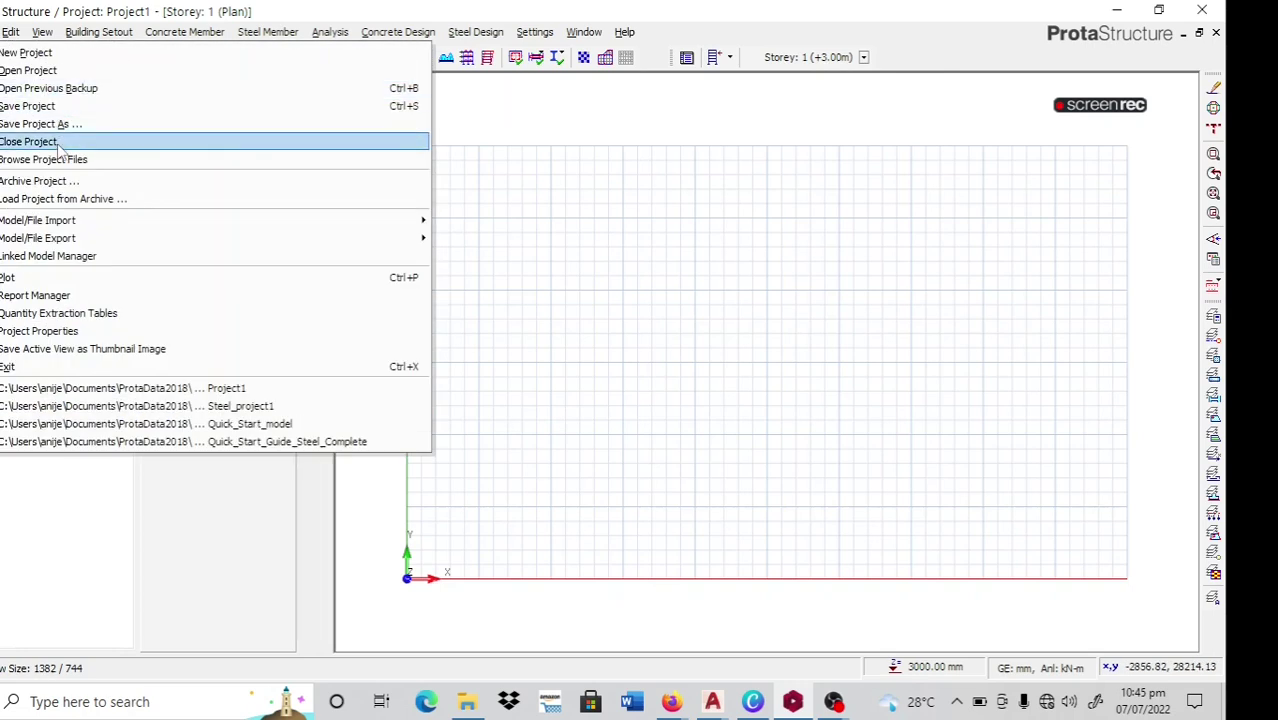
mouse_move(48, 228)
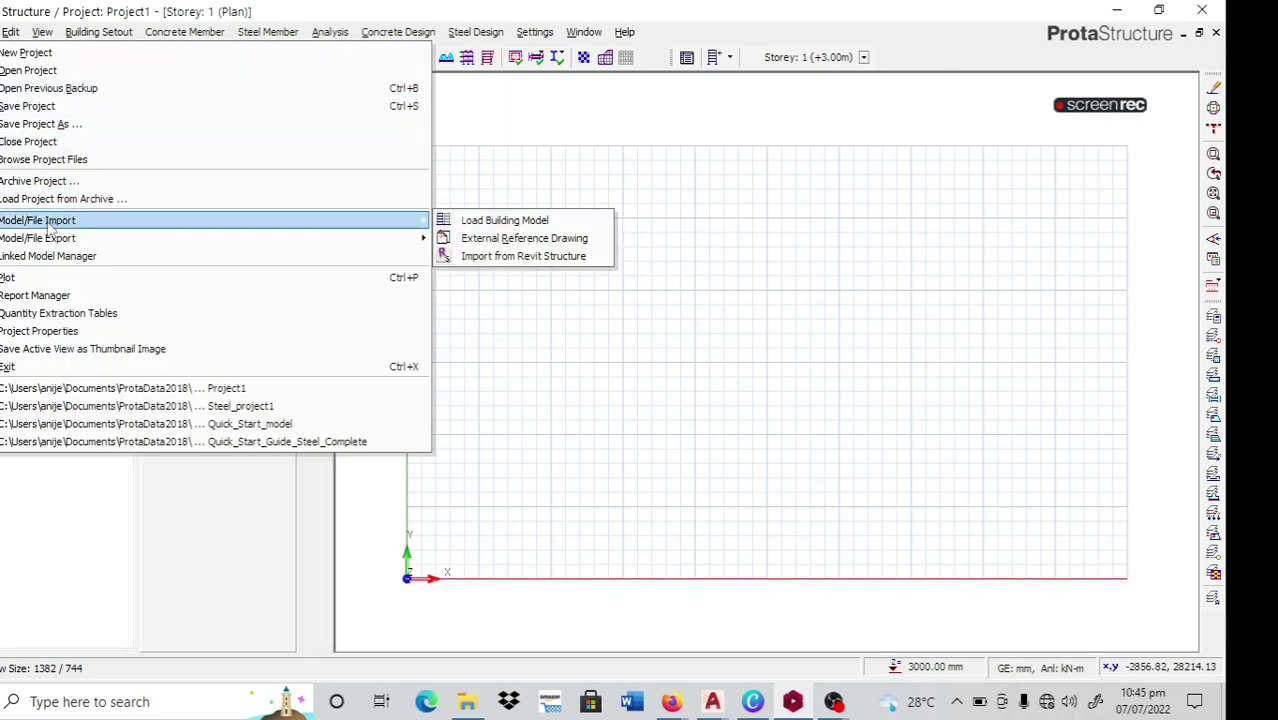
click(500, 240)
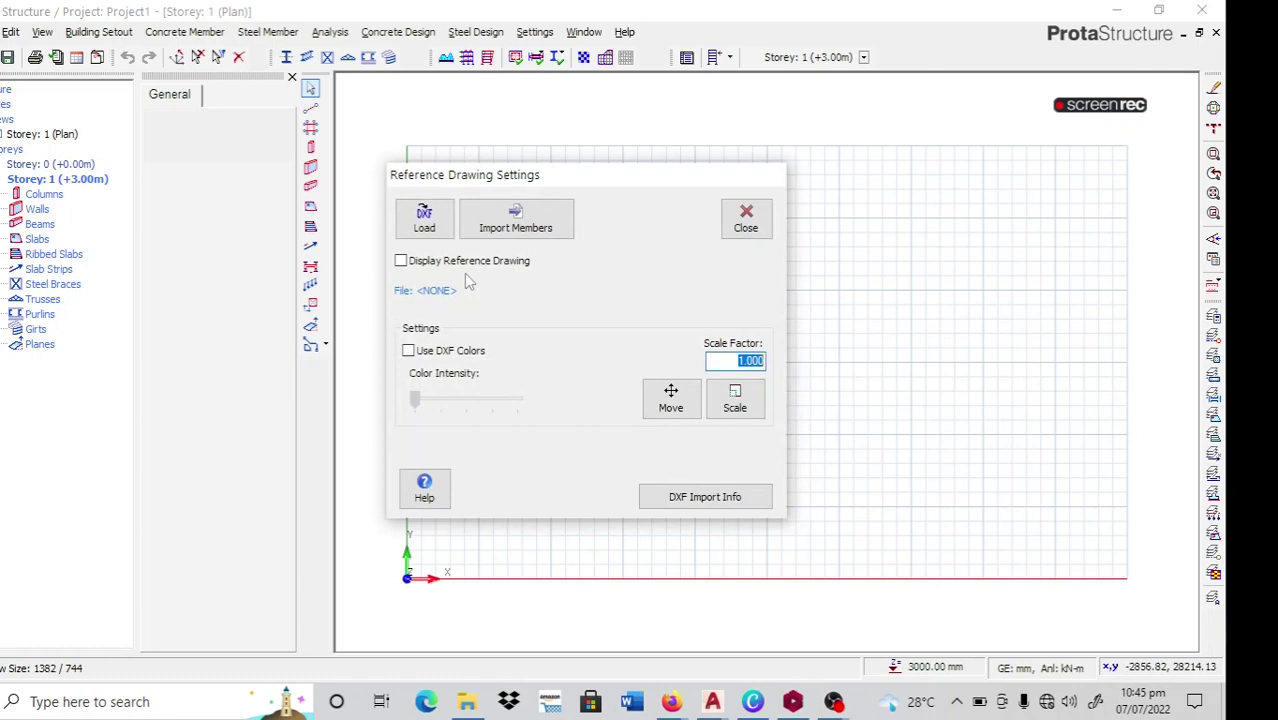
click(426, 218)
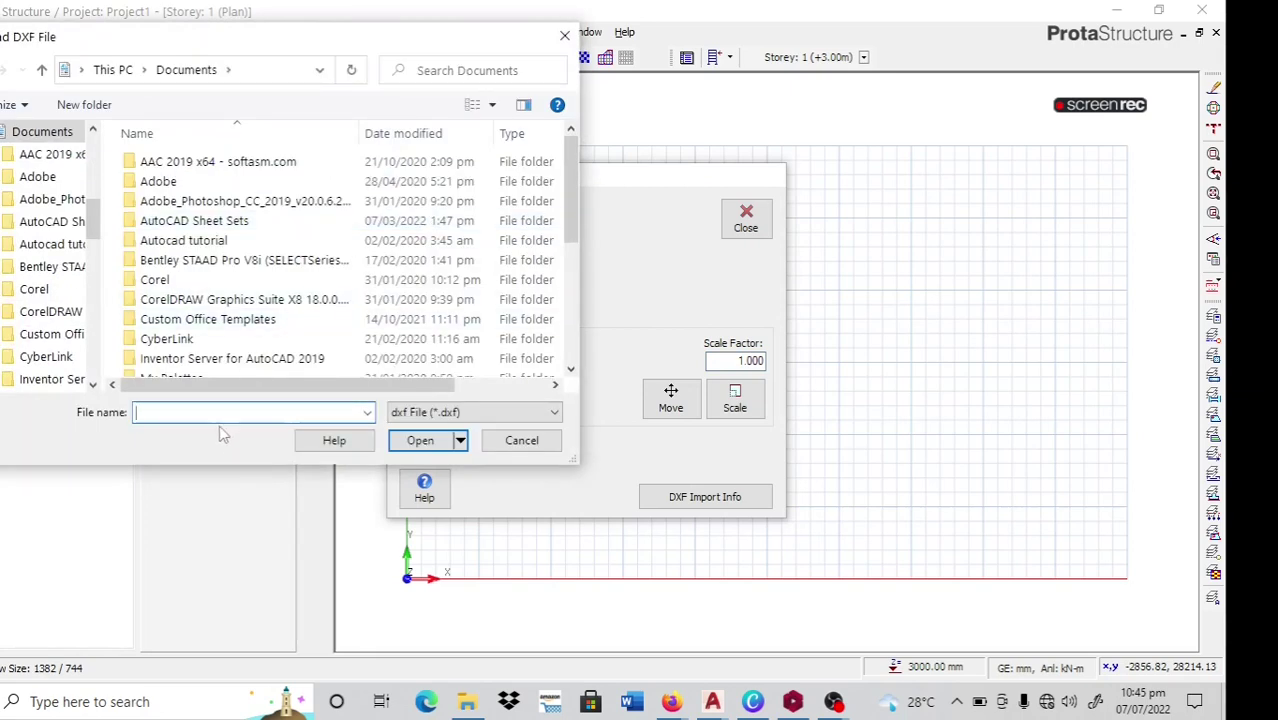
text(p)
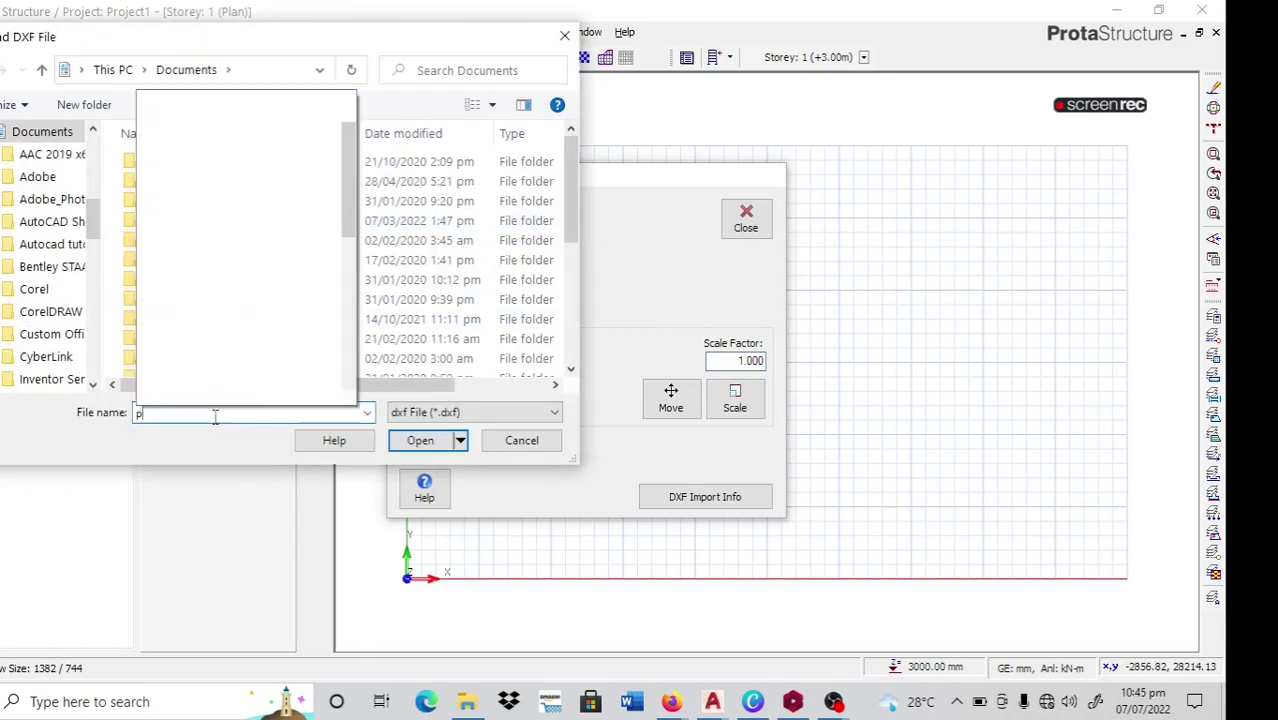
text(roject)
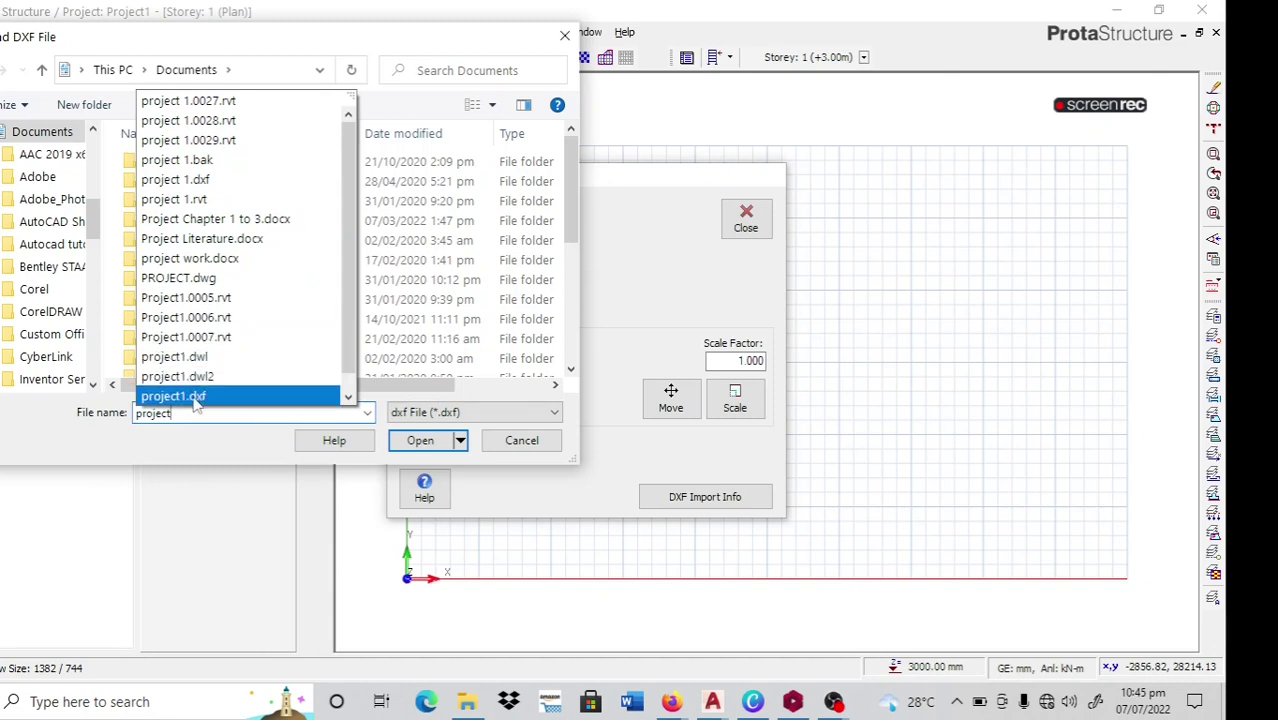
click(196, 397)
click(422, 445)
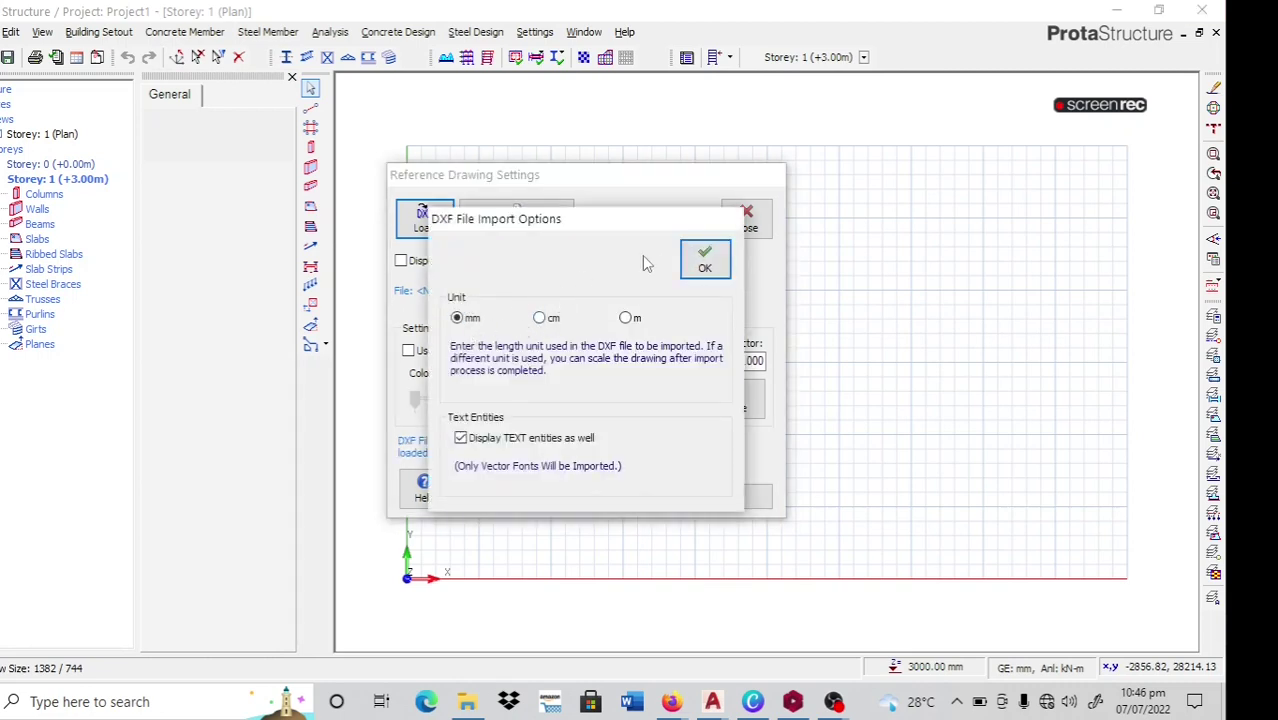
click(703, 266)
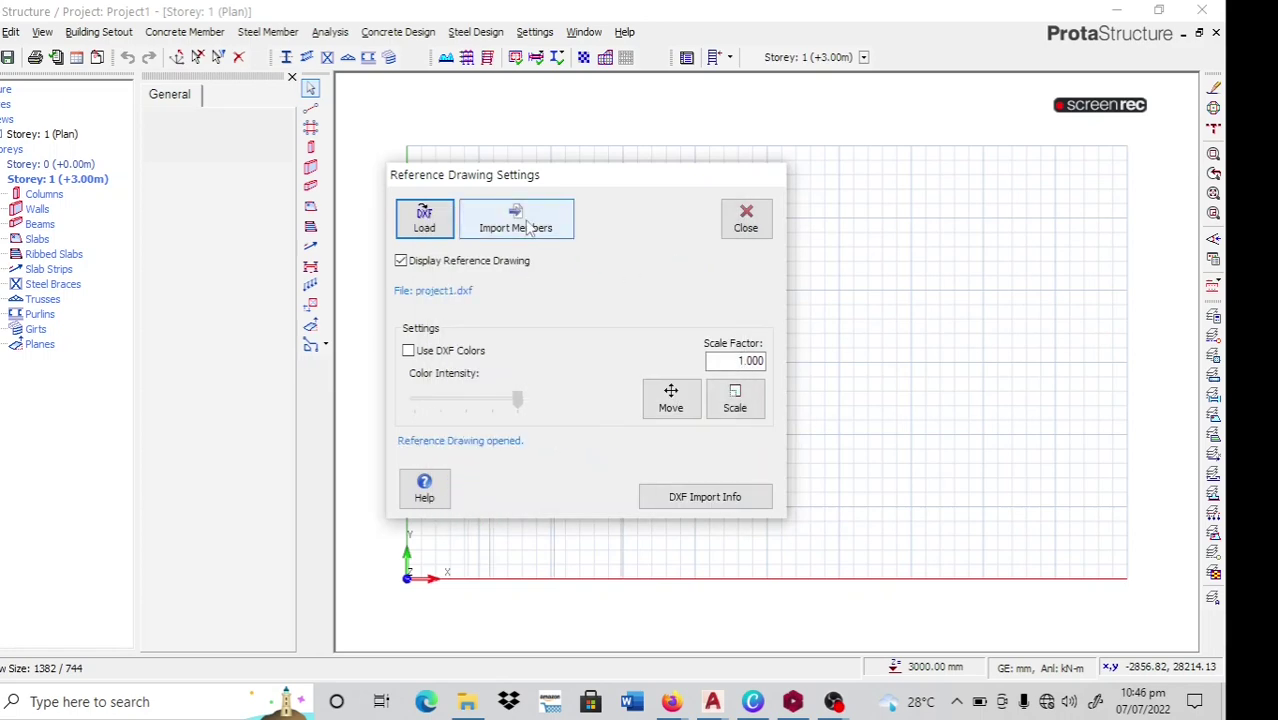
Enable axis import from the reference drawing, using the AXES layer for both direction 1 and direction 2.
click(527, 227)
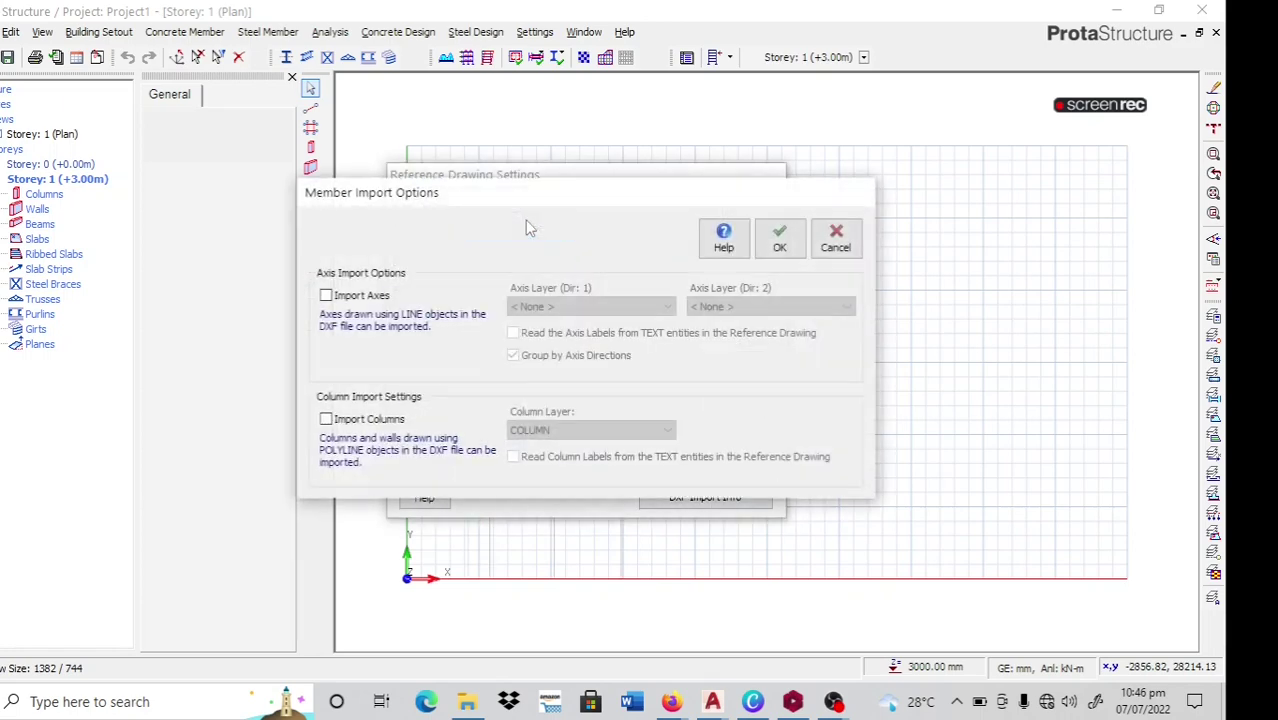
click(326, 297)
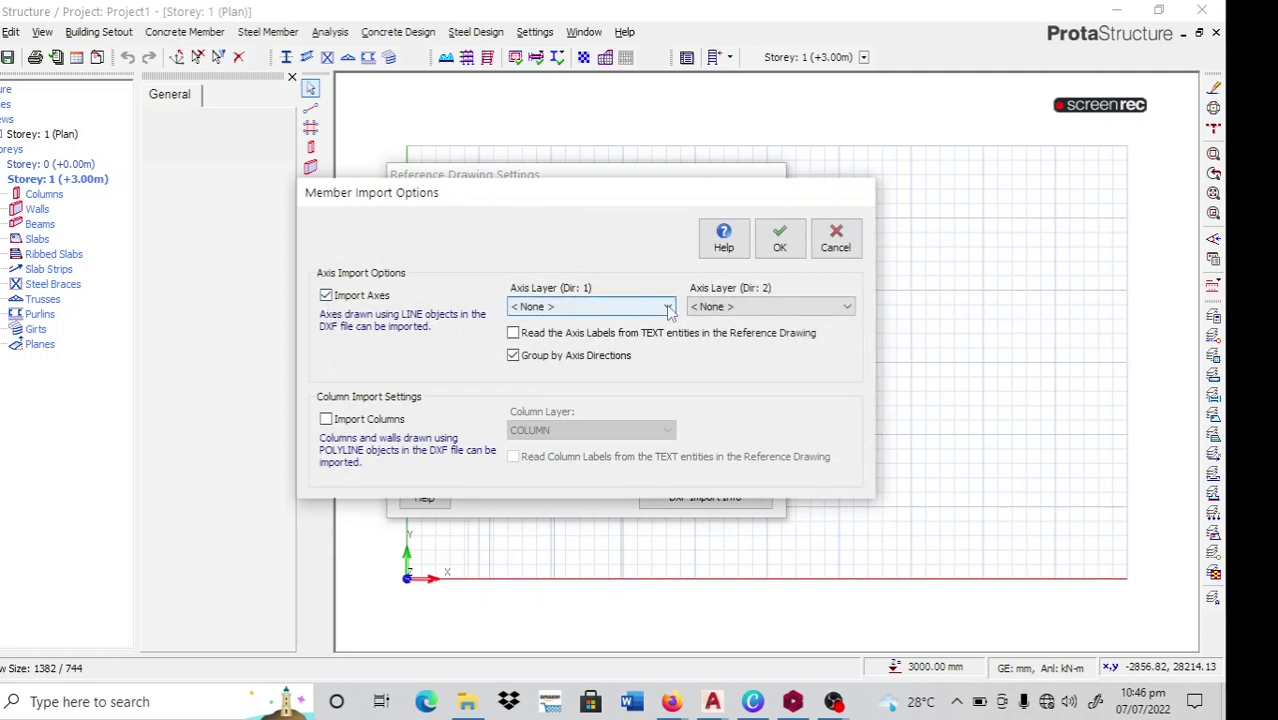
click(668, 308)
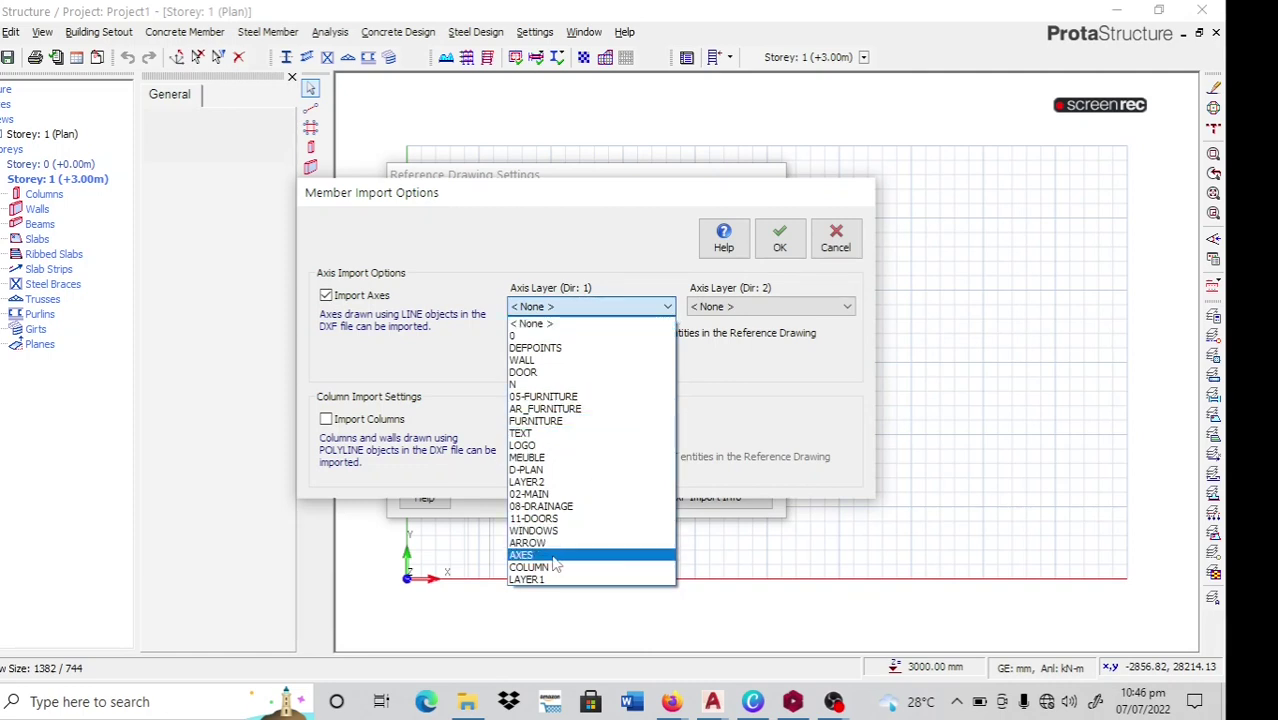
click(552, 557)
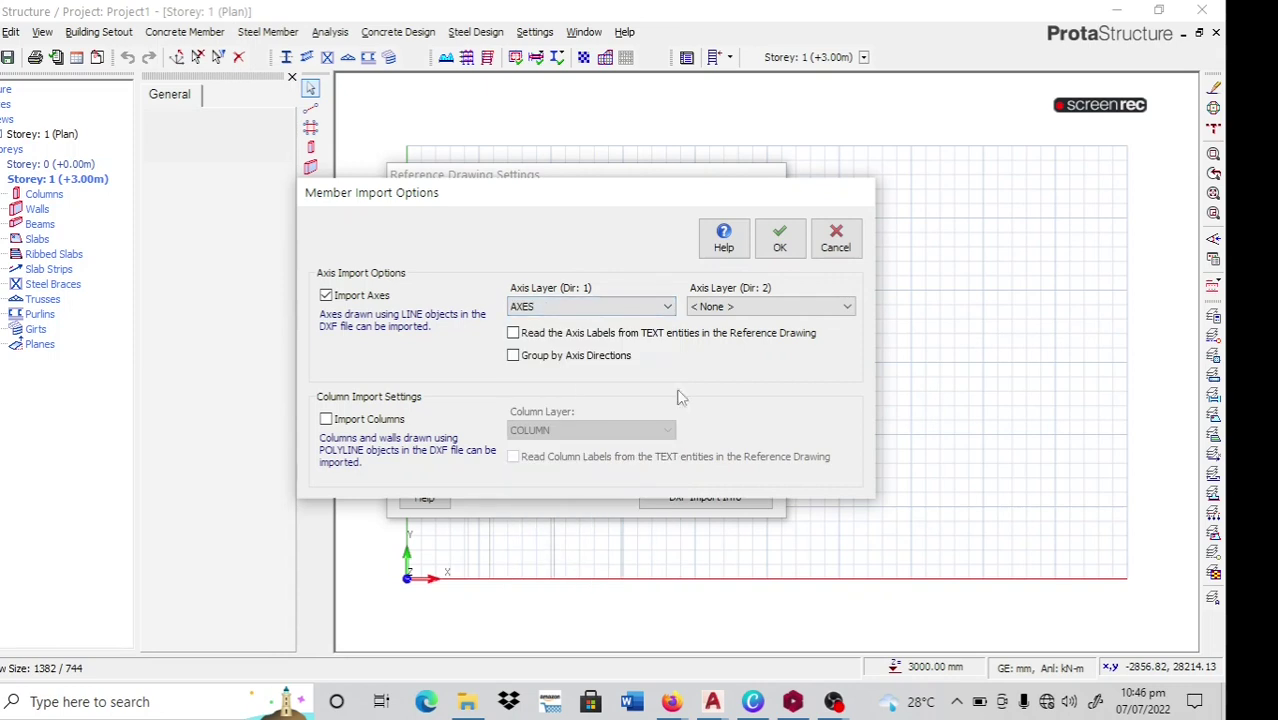
click(842, 310)
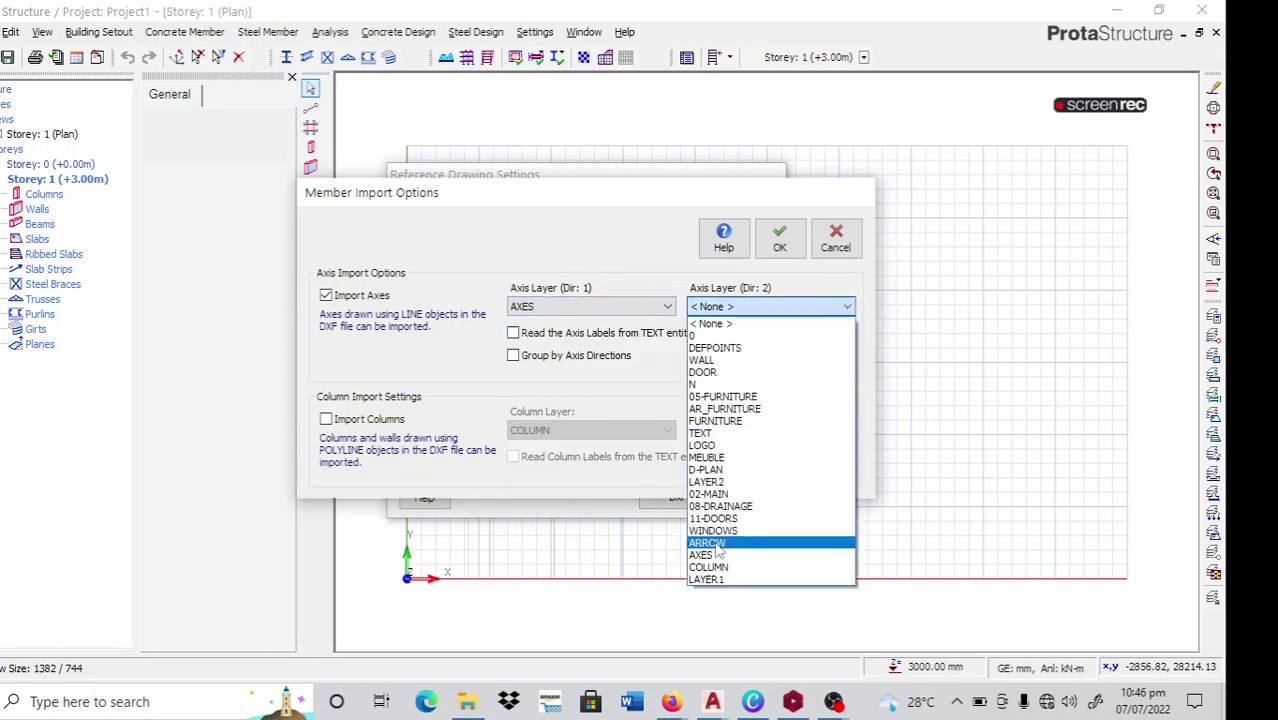
click(706, 557)
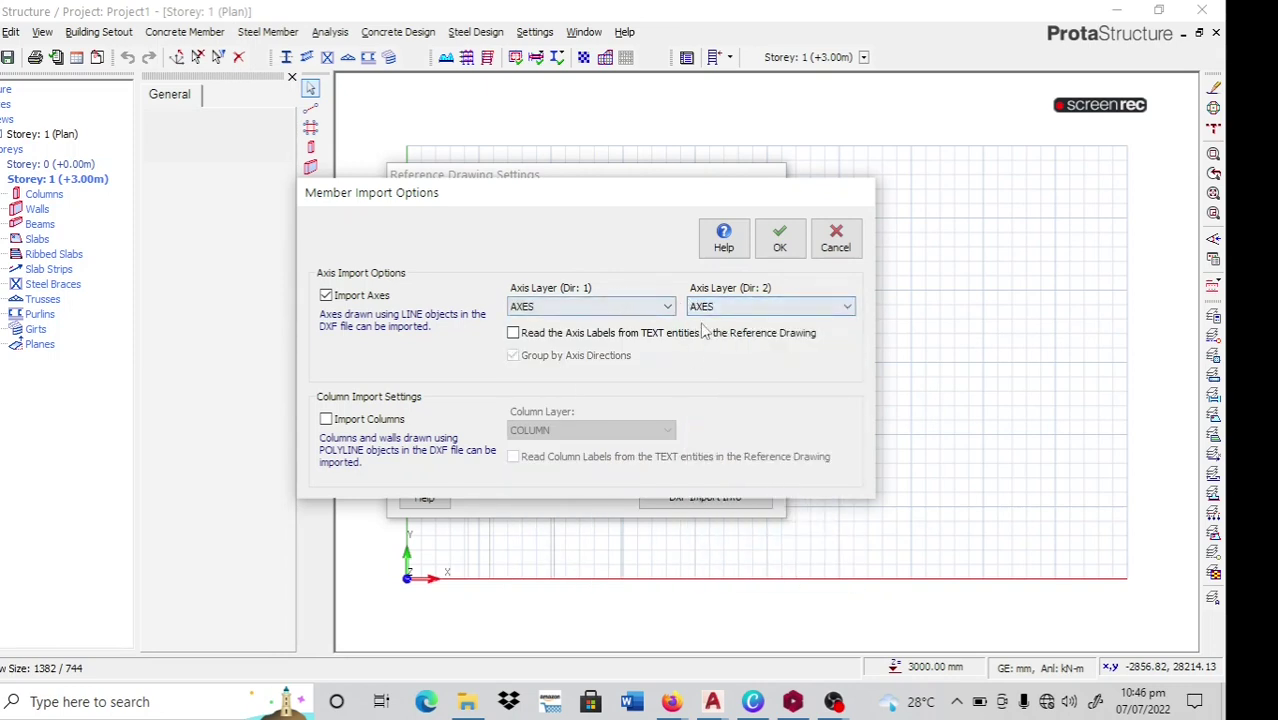
Enable column import from the COLUMN layer and import the members from the reference drawing.
click(366, 420)
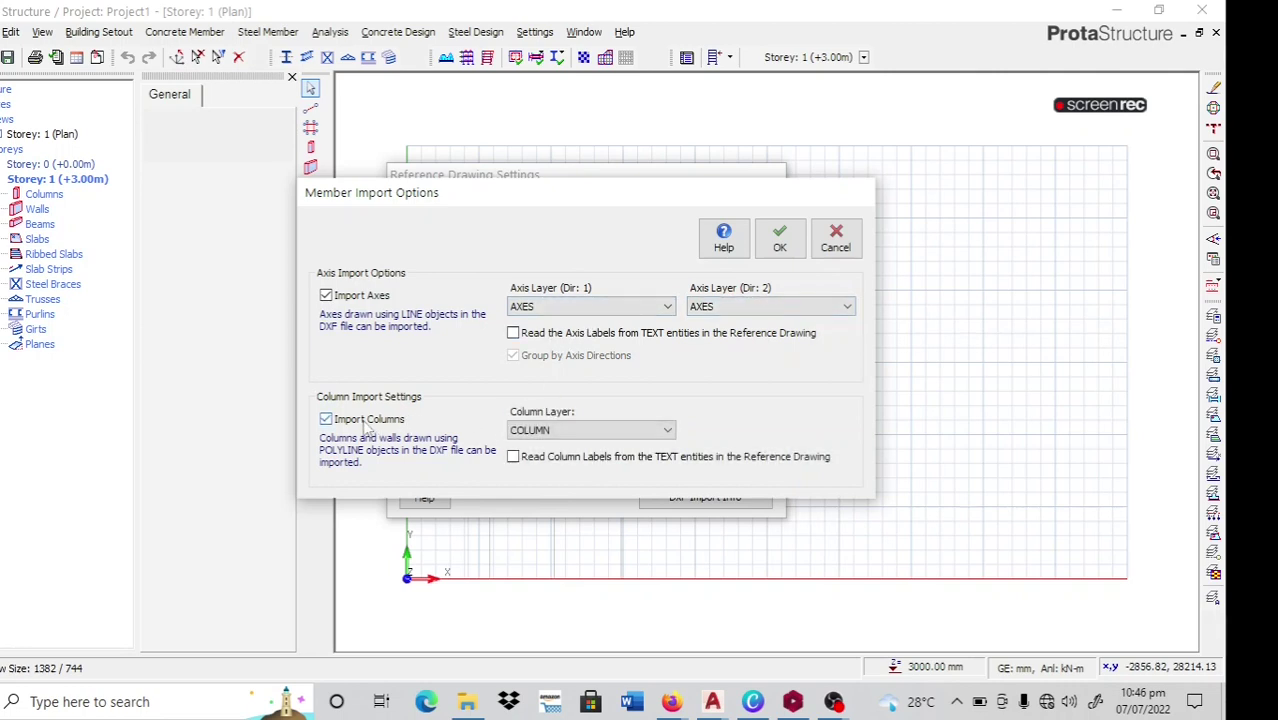
click(609, 431)
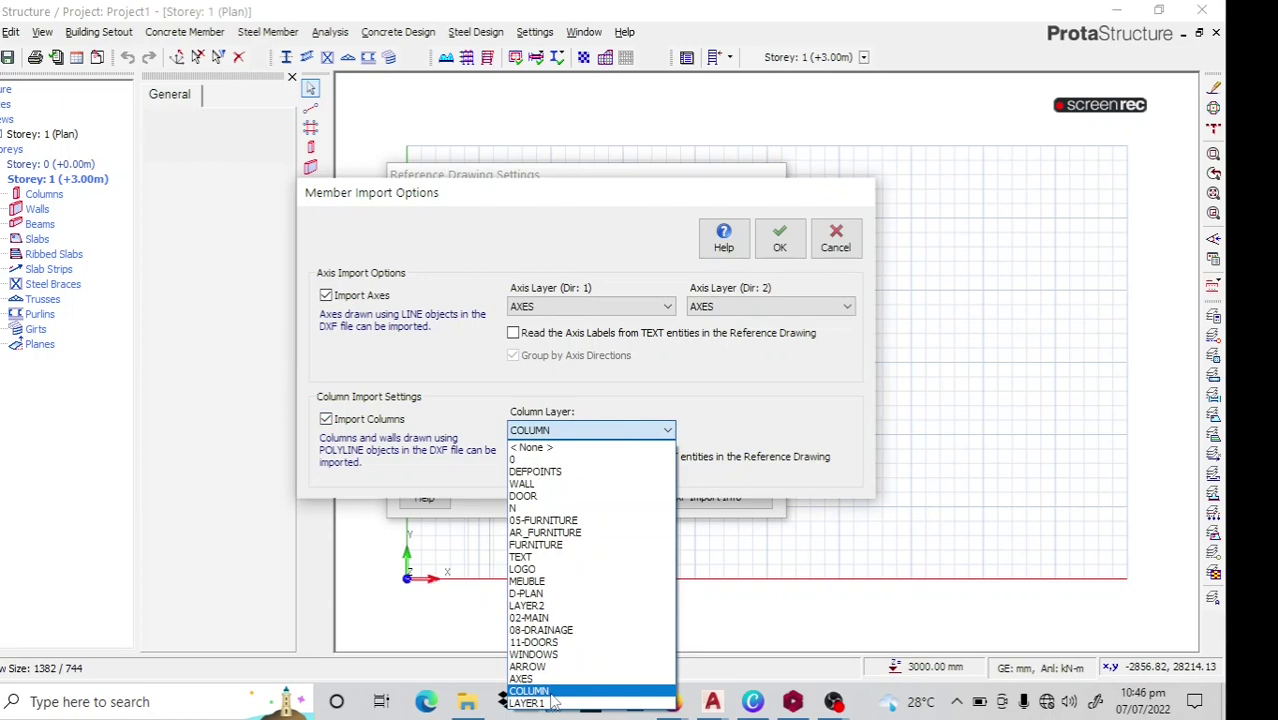
click(552, 688)
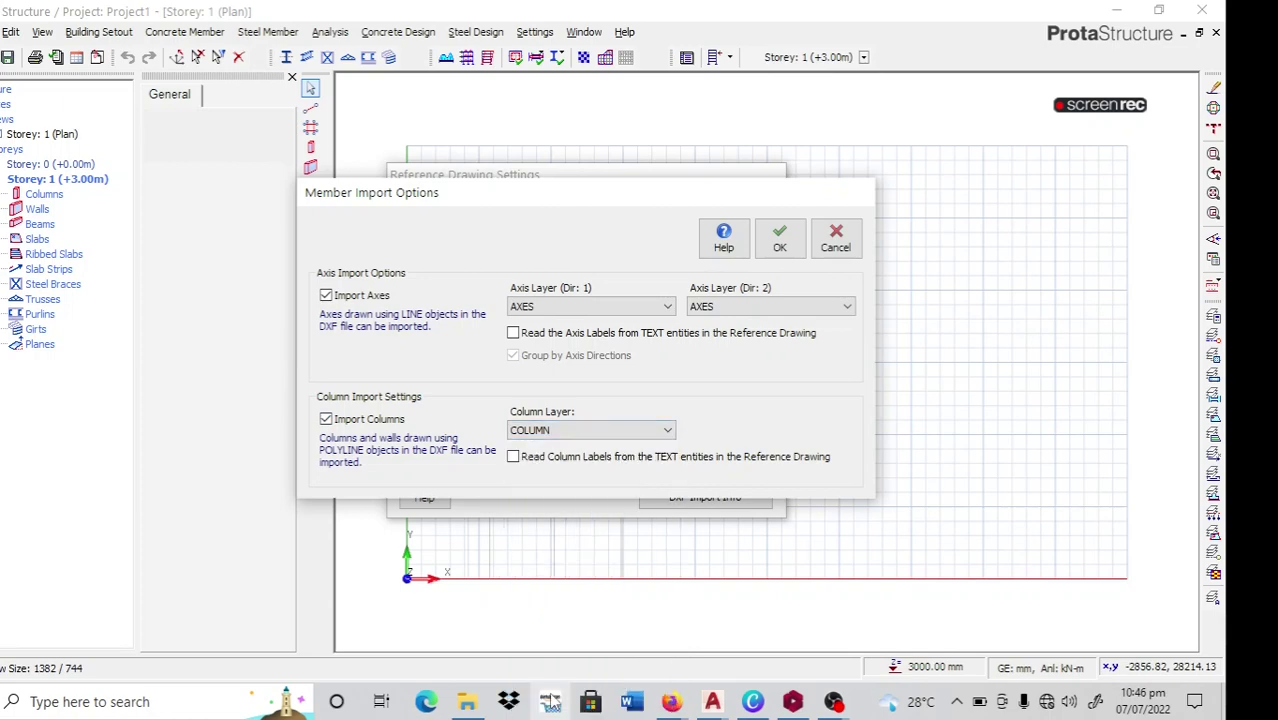
click(776, 240)
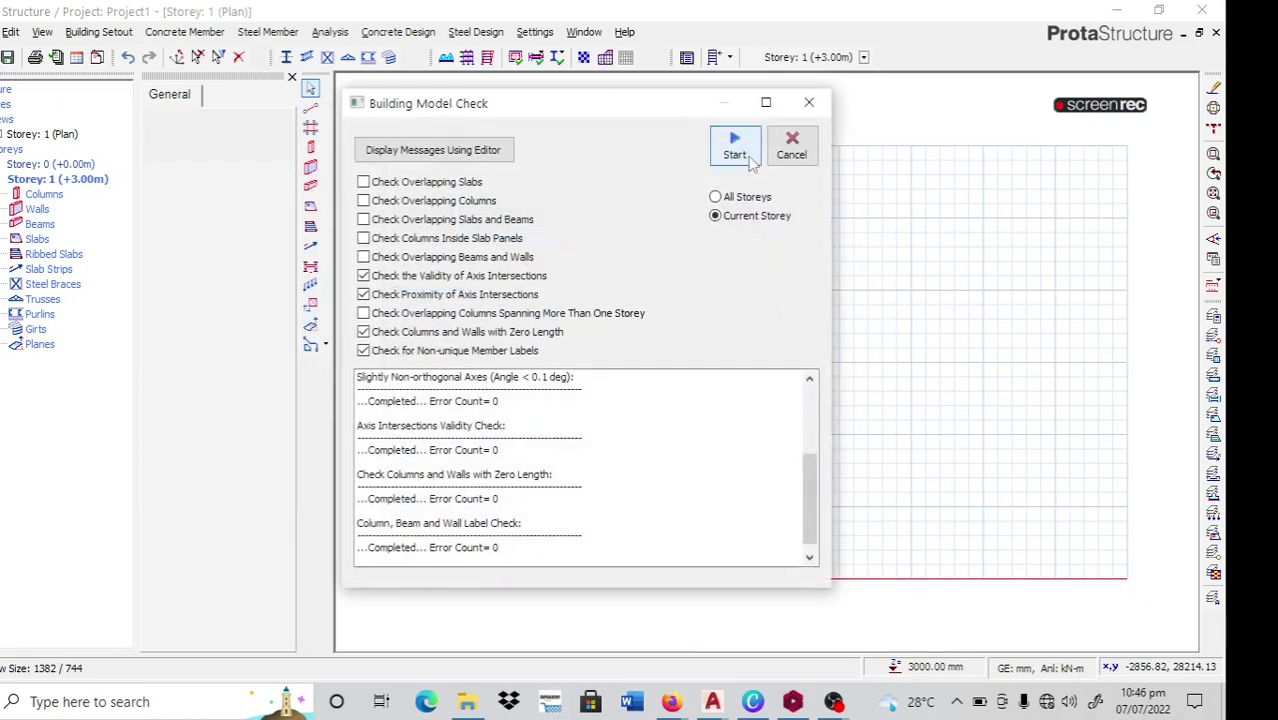
Run the building model check on the current storey, and close the check and the reference drawing settings.
click(735, 148)
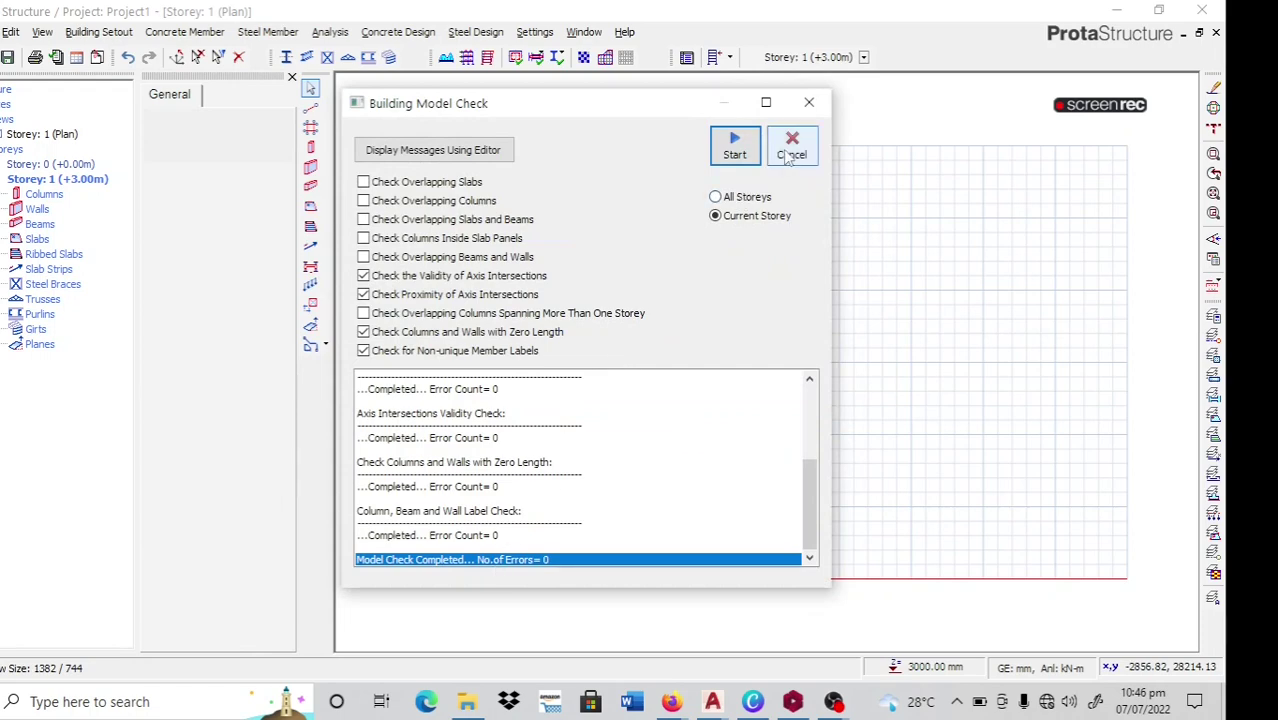
click(790, 155)
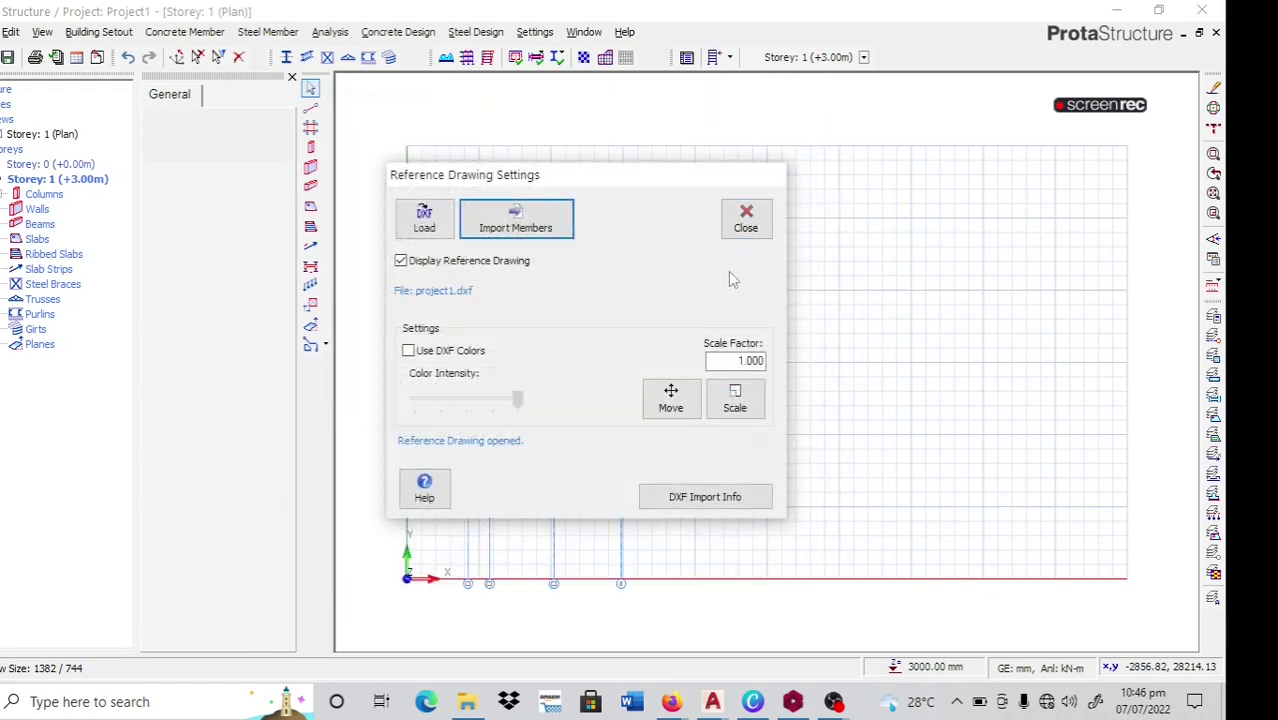
click(747, 225)
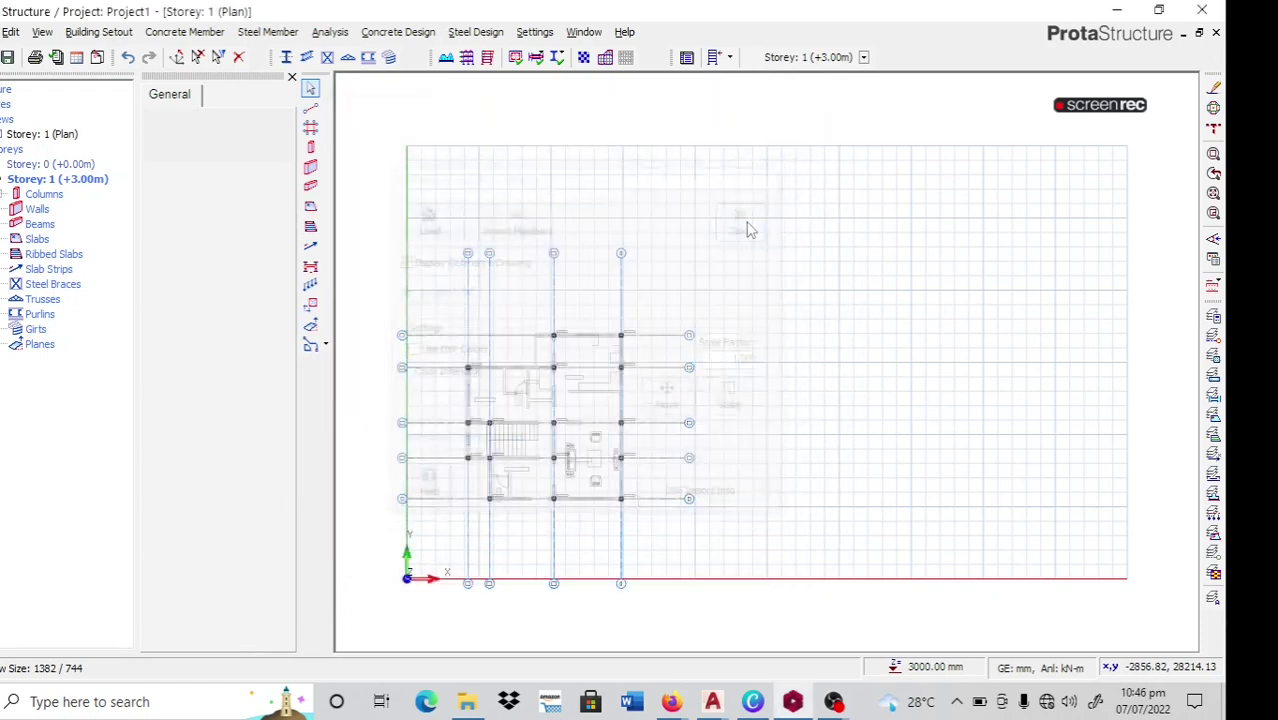
scroll(520, 497, up, 3)
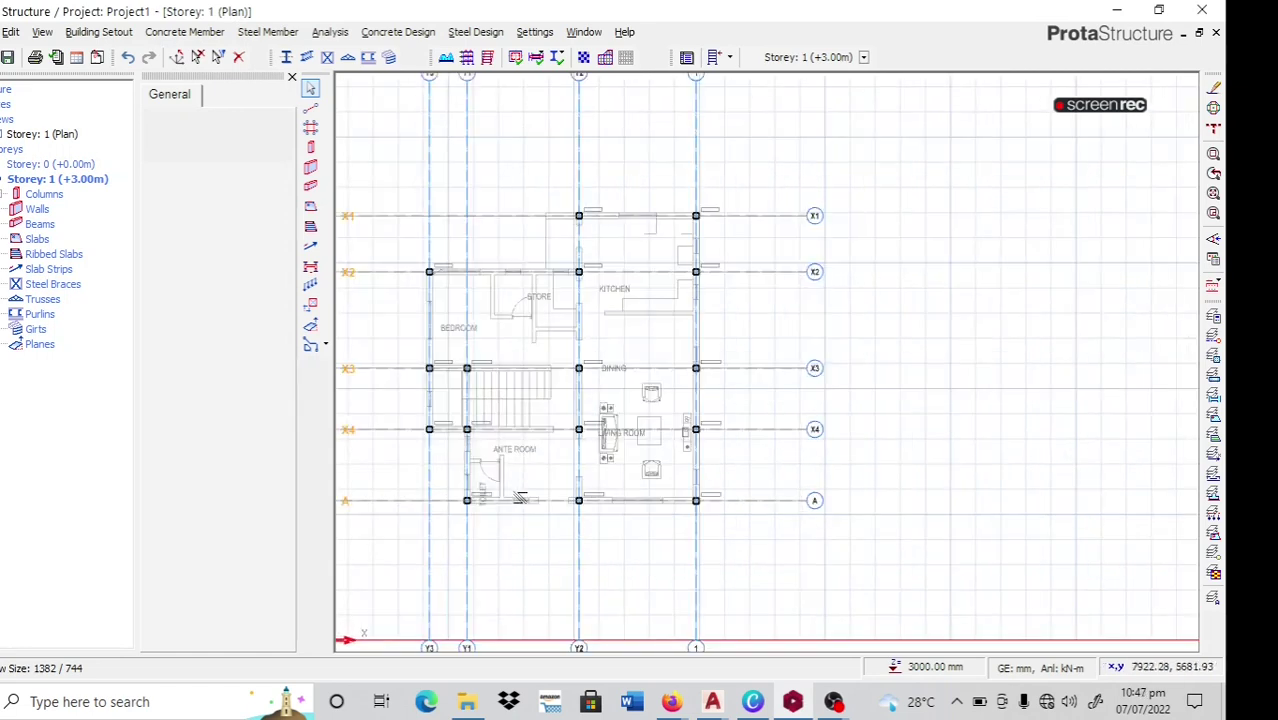